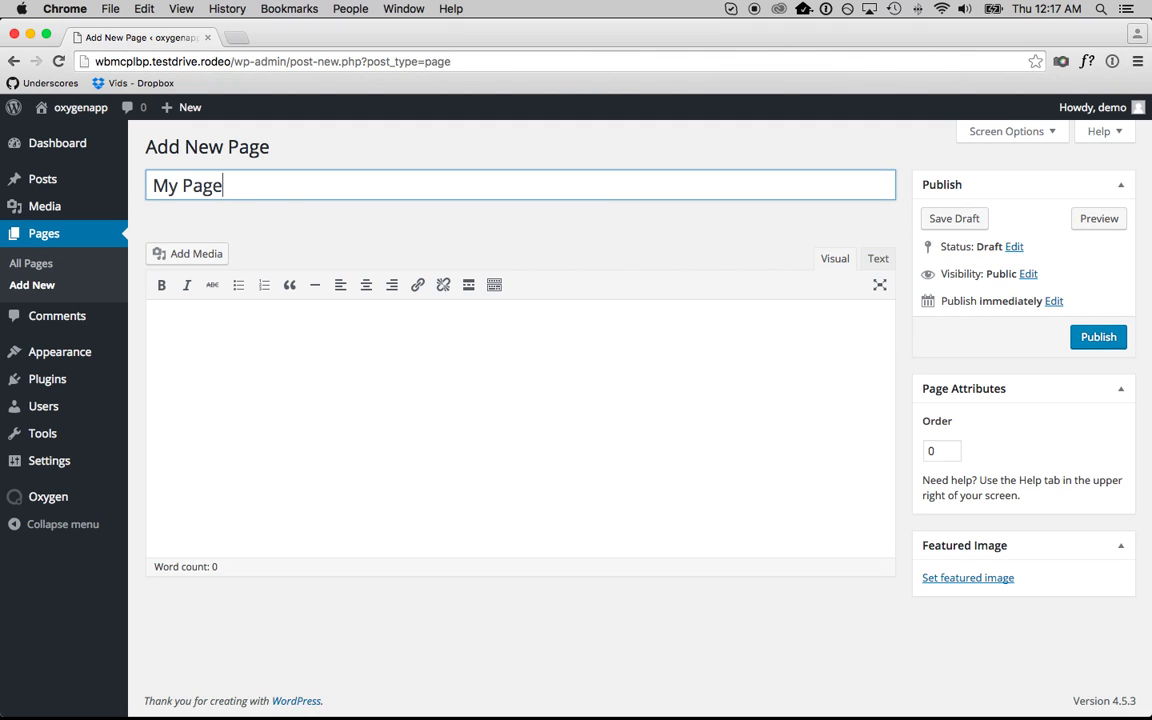
- Publish 'My Page' and launch the Oxygen builder with a custom view
click(1098, 337)
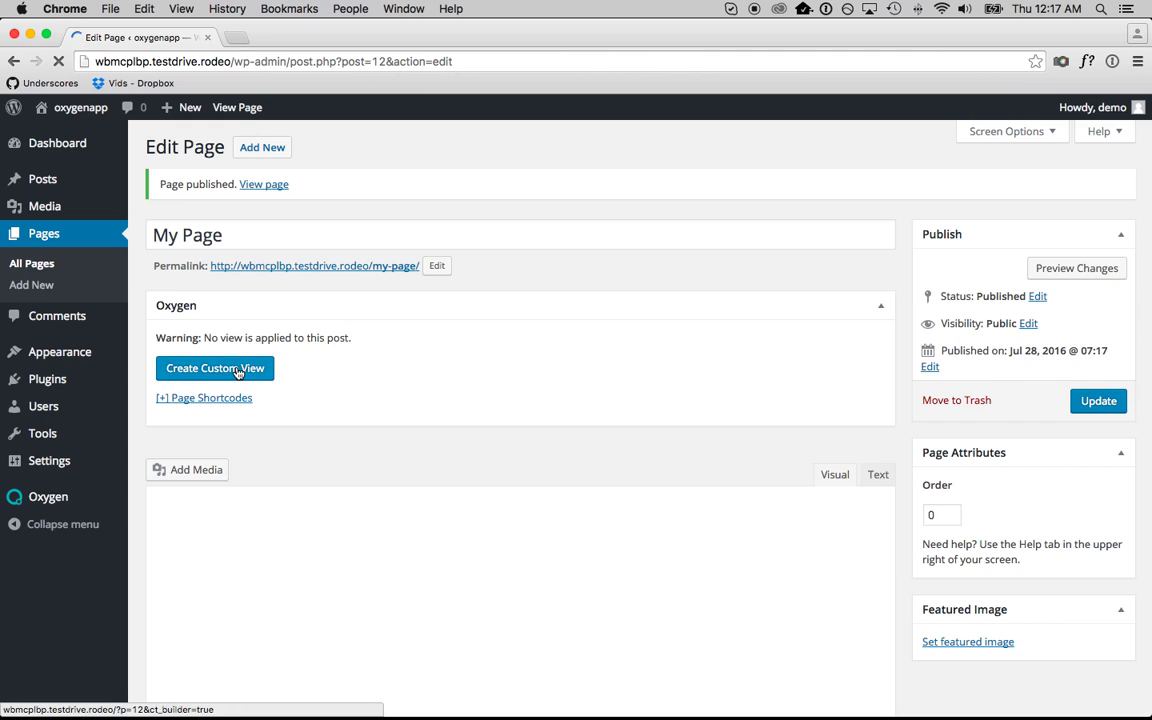
click(238, 370)
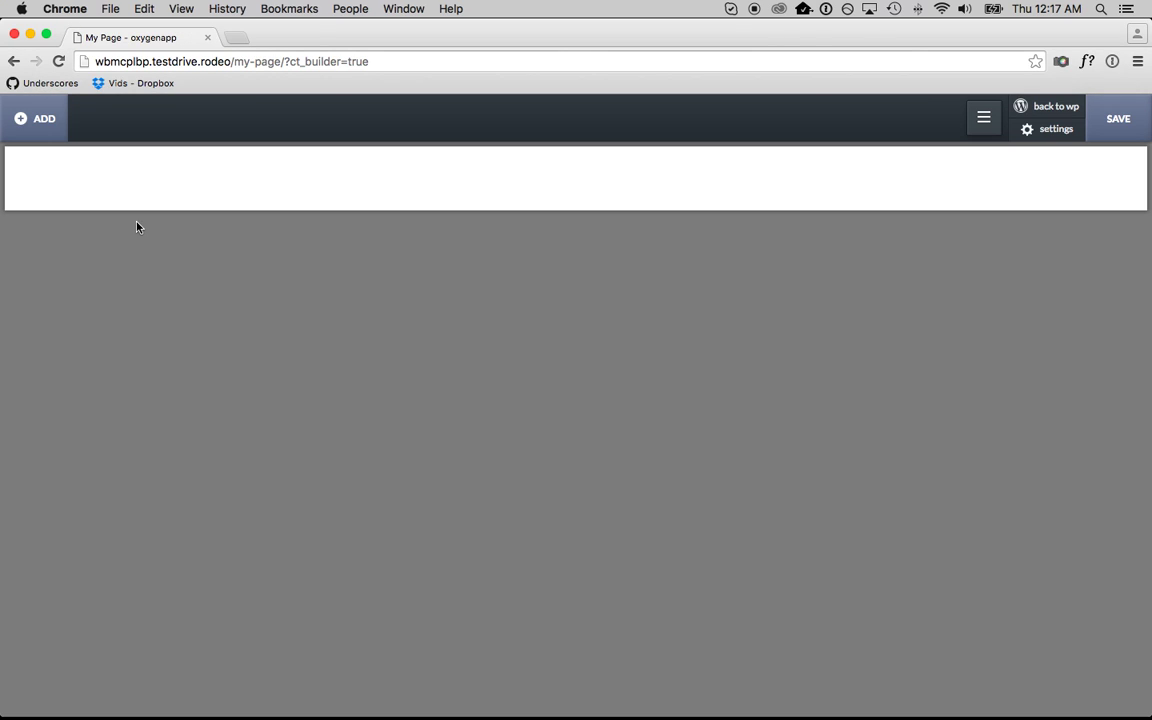
- Add a section with 20 px top and bottom container padding
click(40, 118)
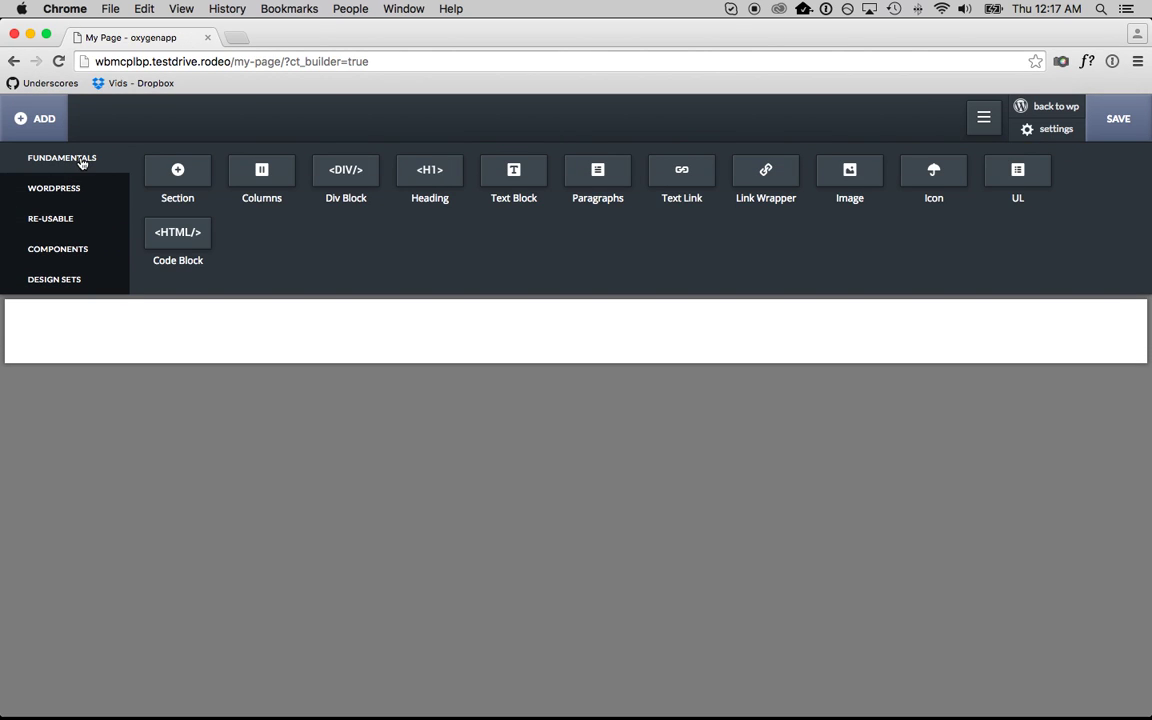
click(177, 172)
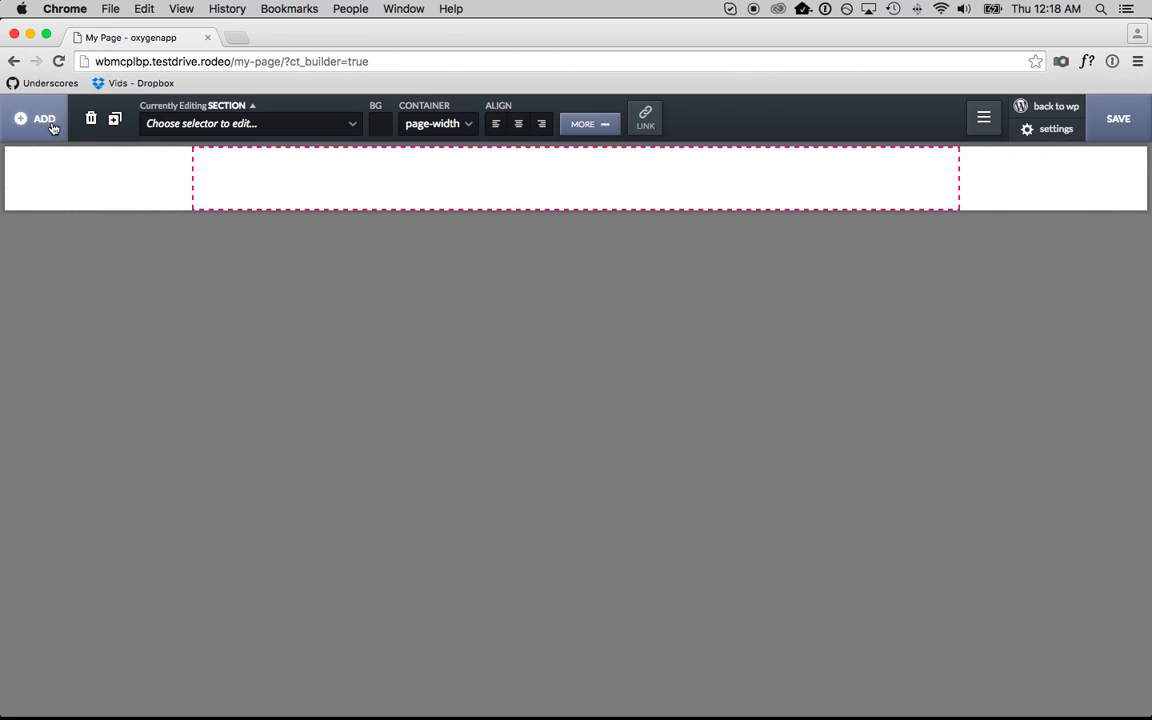
click(588, 124)
click(90, 188)
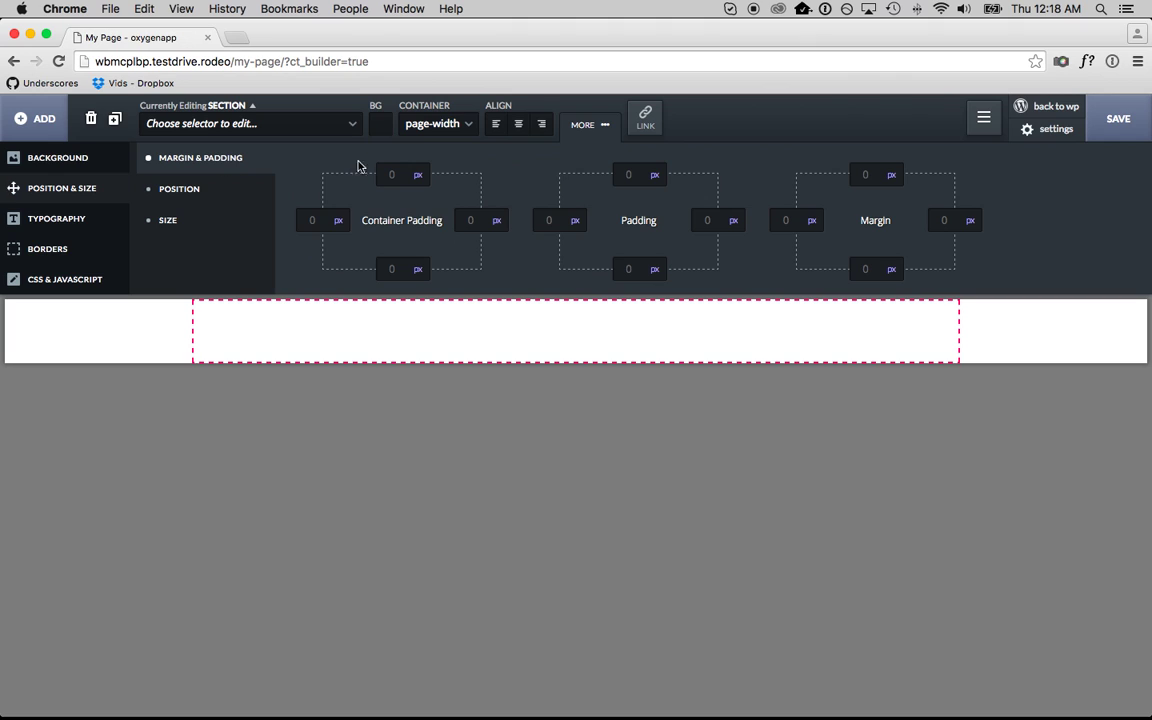
click(391, 174)
text(20)
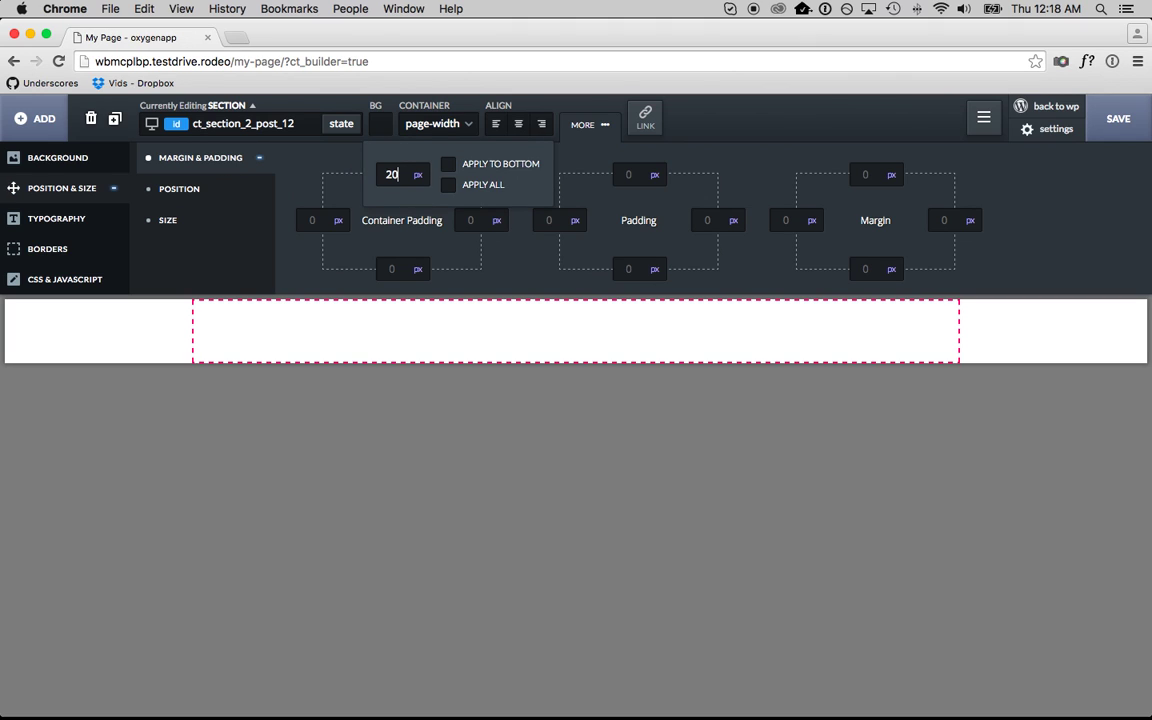
click(506, 171)
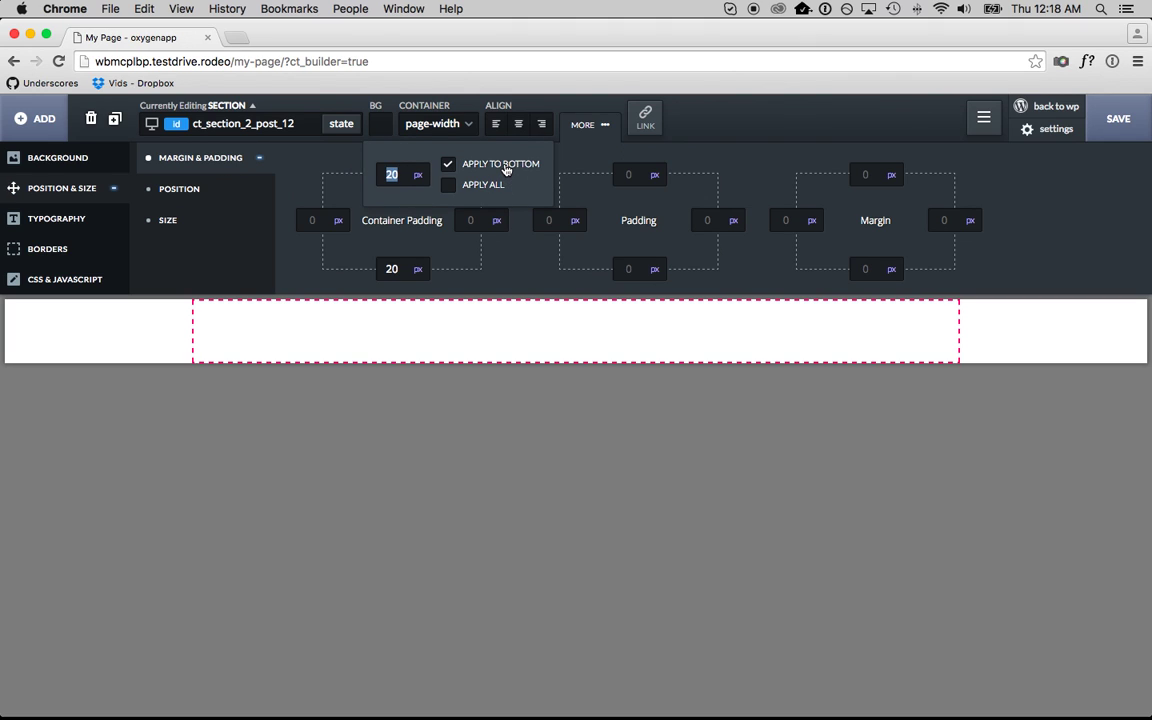
- Add a heading reading 'Oxygen' inside the section at 24 px font size
click(44, 118)
click(415, 172)
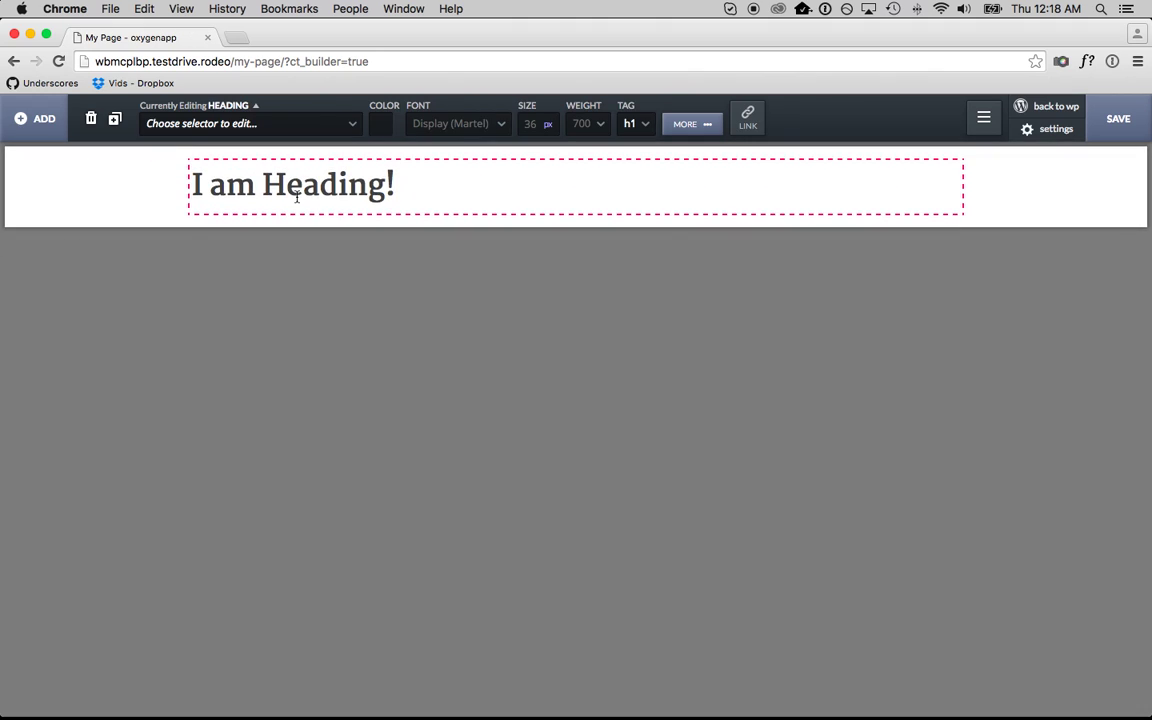
double_click(270, 182)
text(Oxygen)
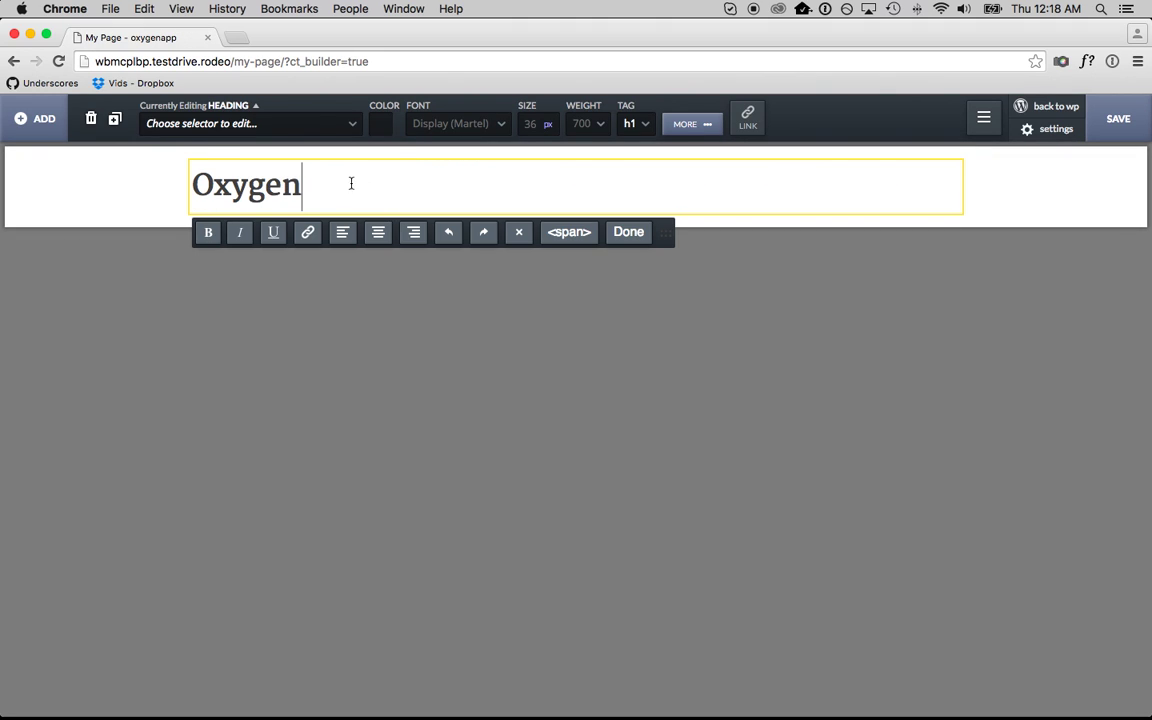
click(530, 123)
key(Down)
key(Down)
key(Down)
key(Down)
key(Down)
key(Down)
key(Down)
key(Down)
key(Down)
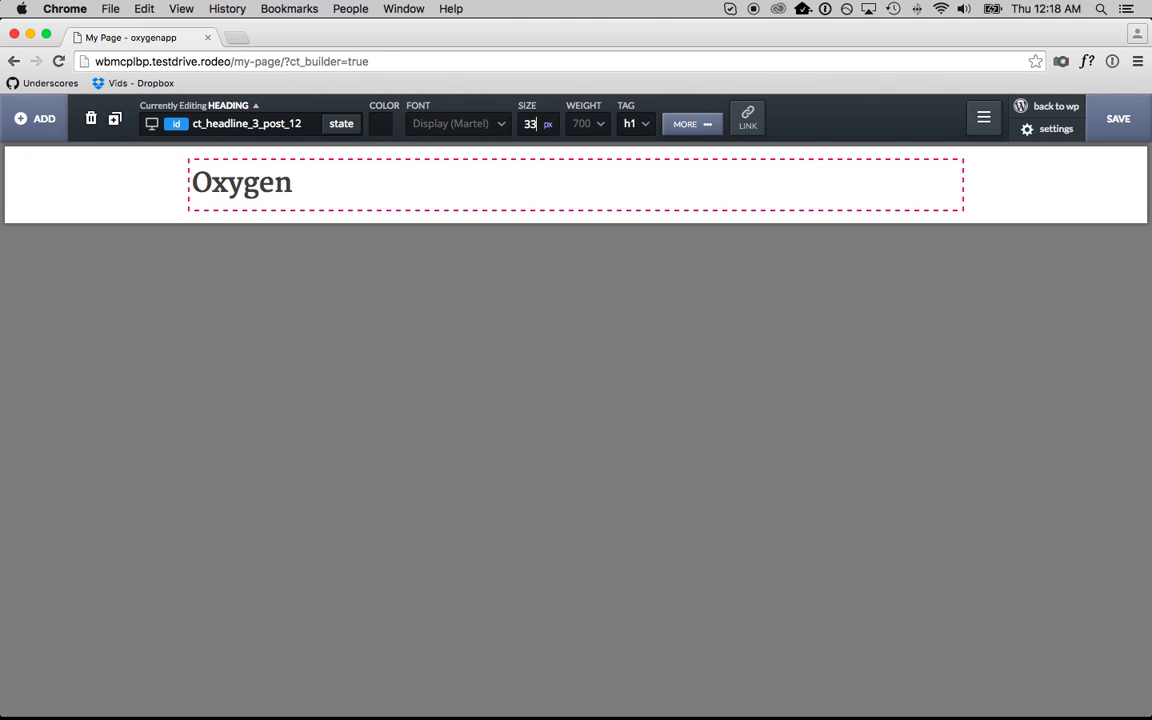
key(Down)
key(Down)
key(Down)
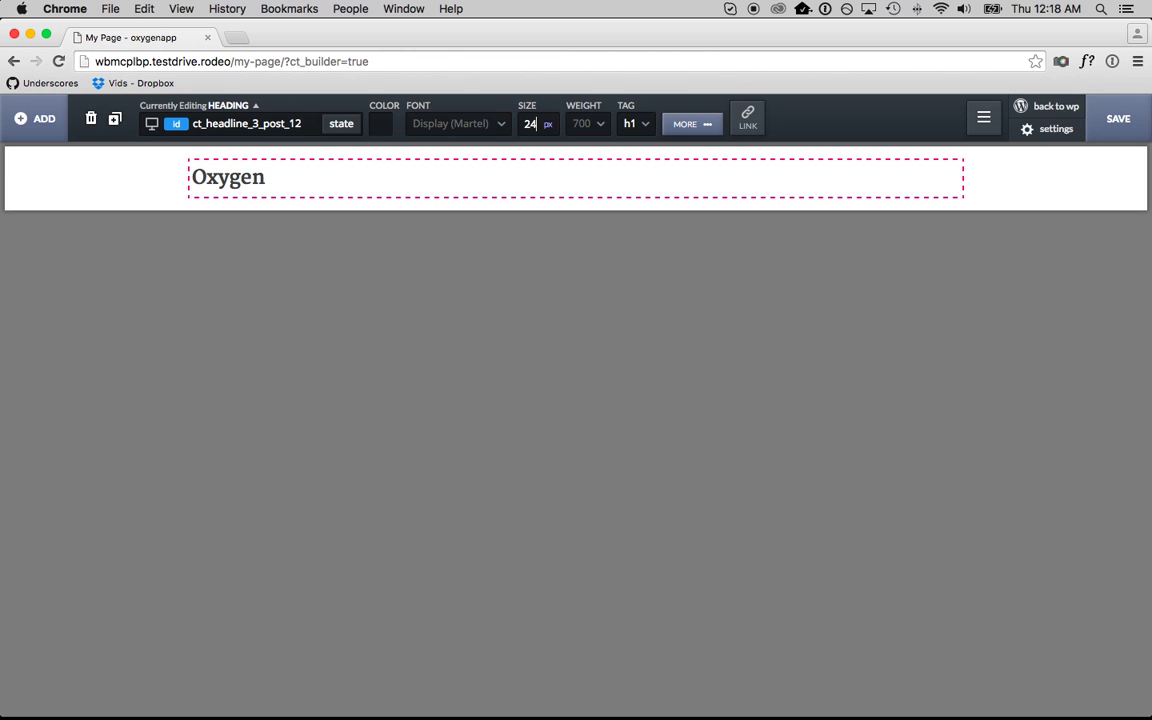
- Float the Oxygen heading to the left
click(689, 123)
click(163, 189)
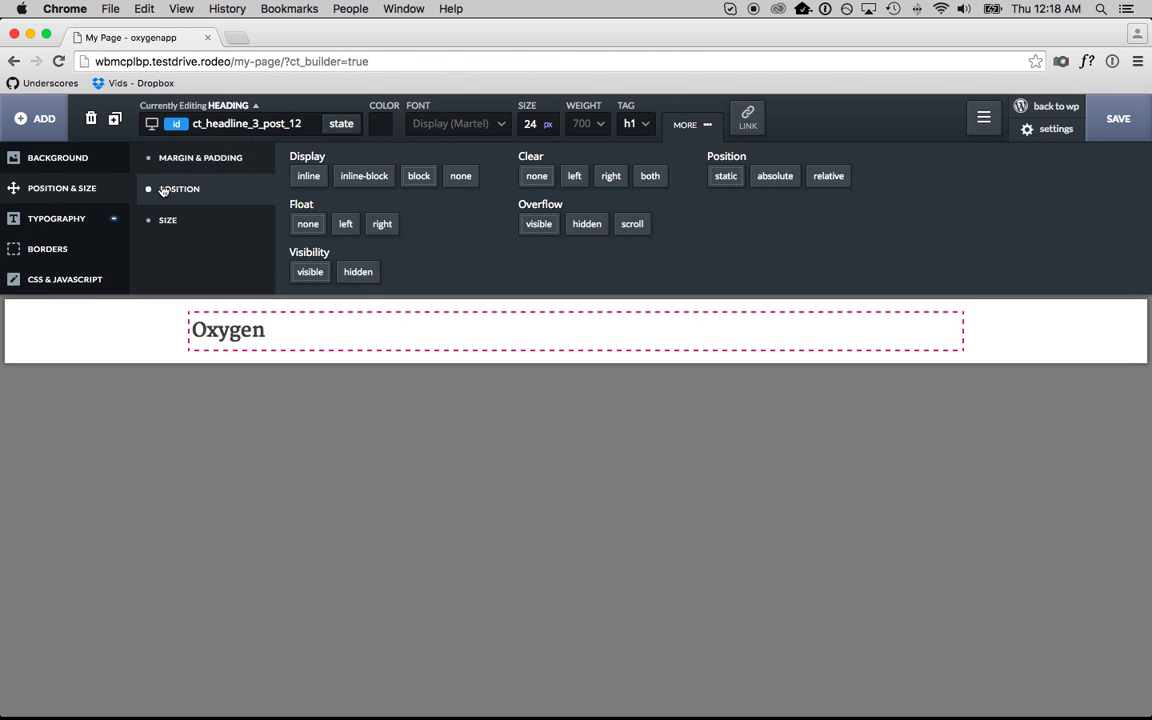
click(343, 224)
click(373, 329)
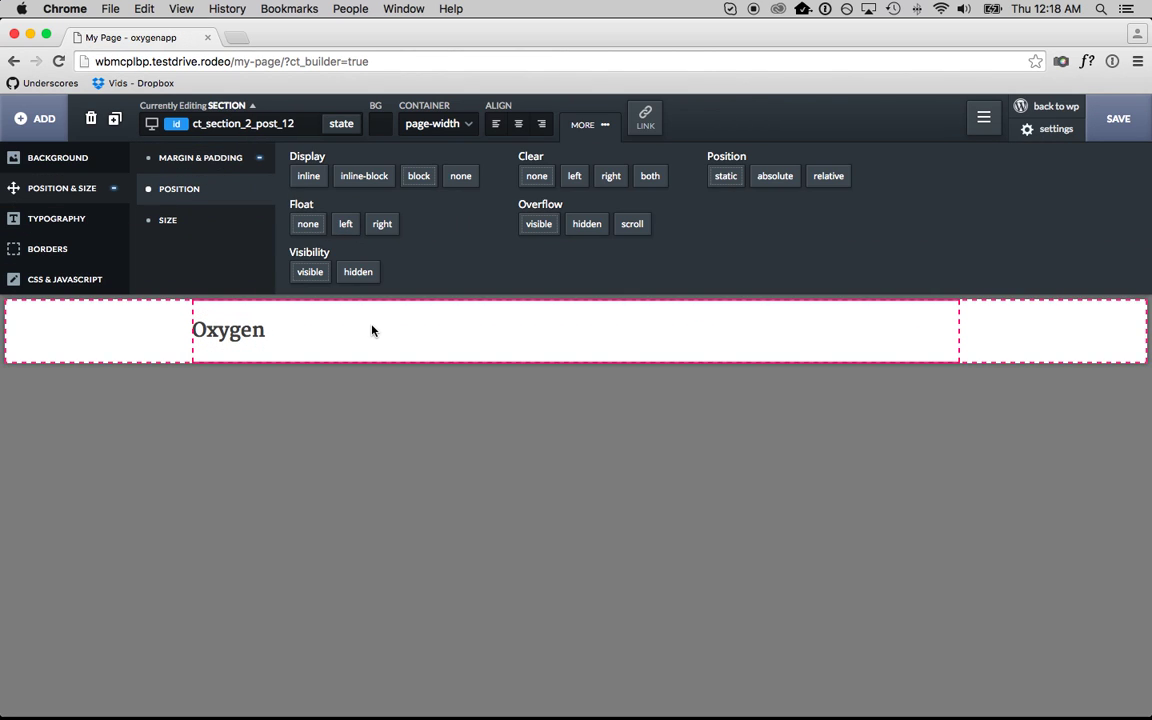
- Add a left-floated div block with a 92 px left margin
click(38, 117)
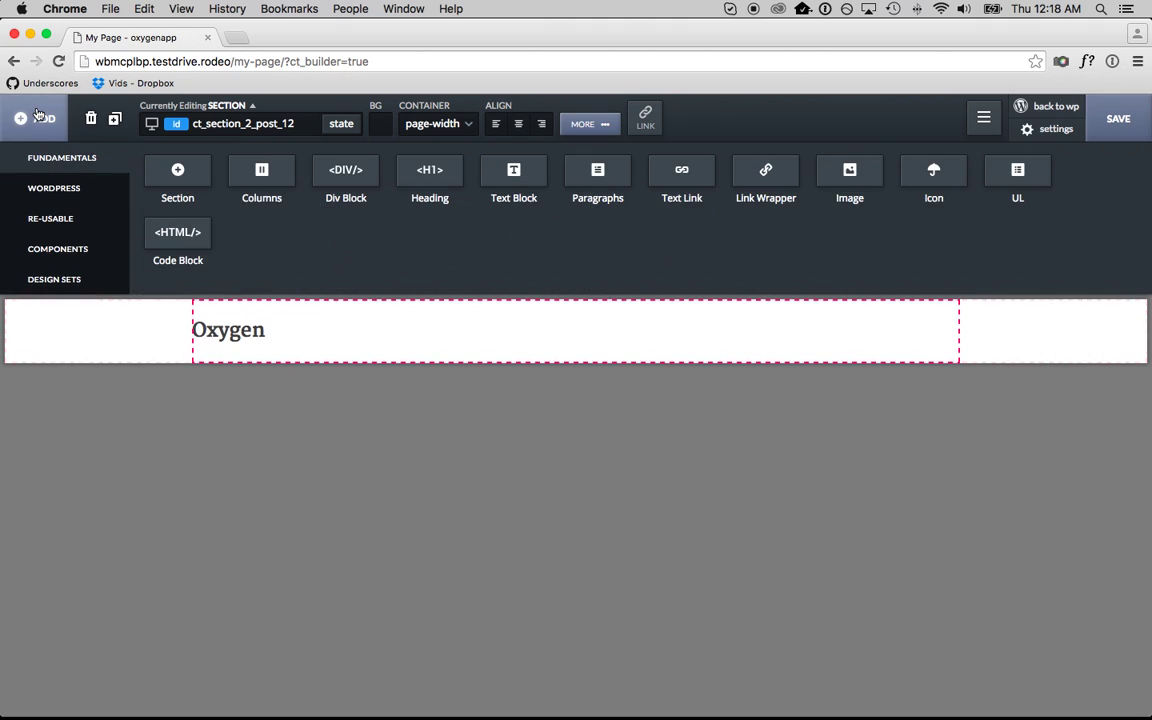
click(366, 180)
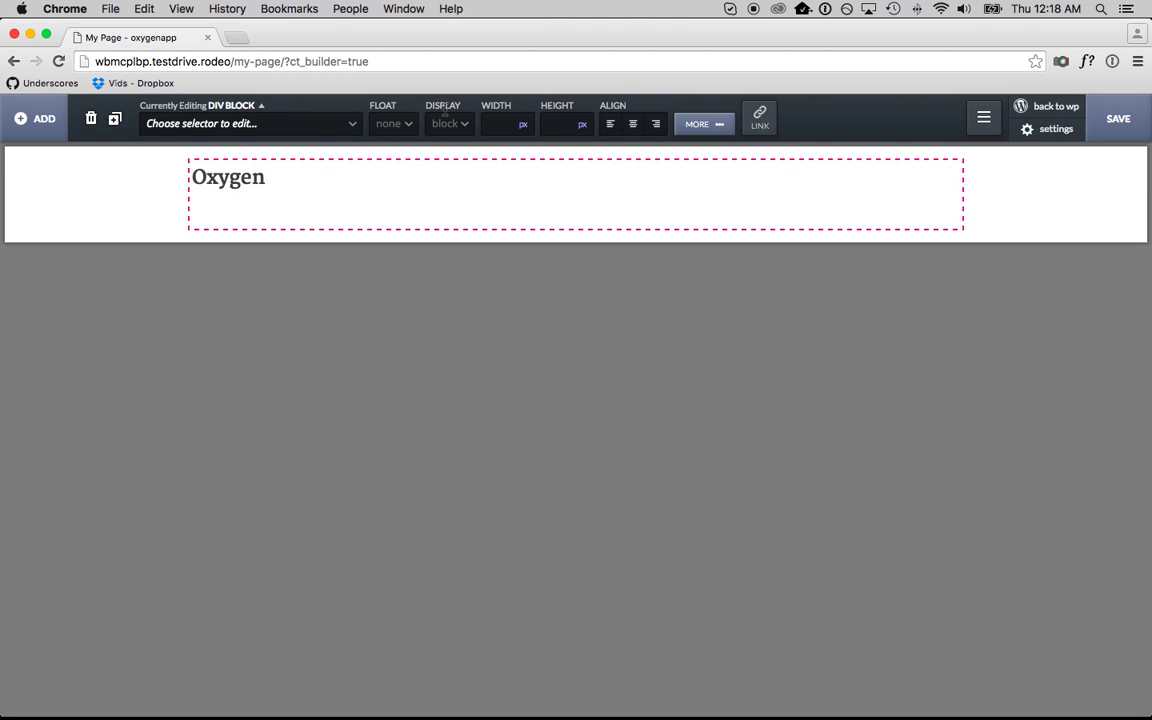
click(393, 125)
click(391, 190)
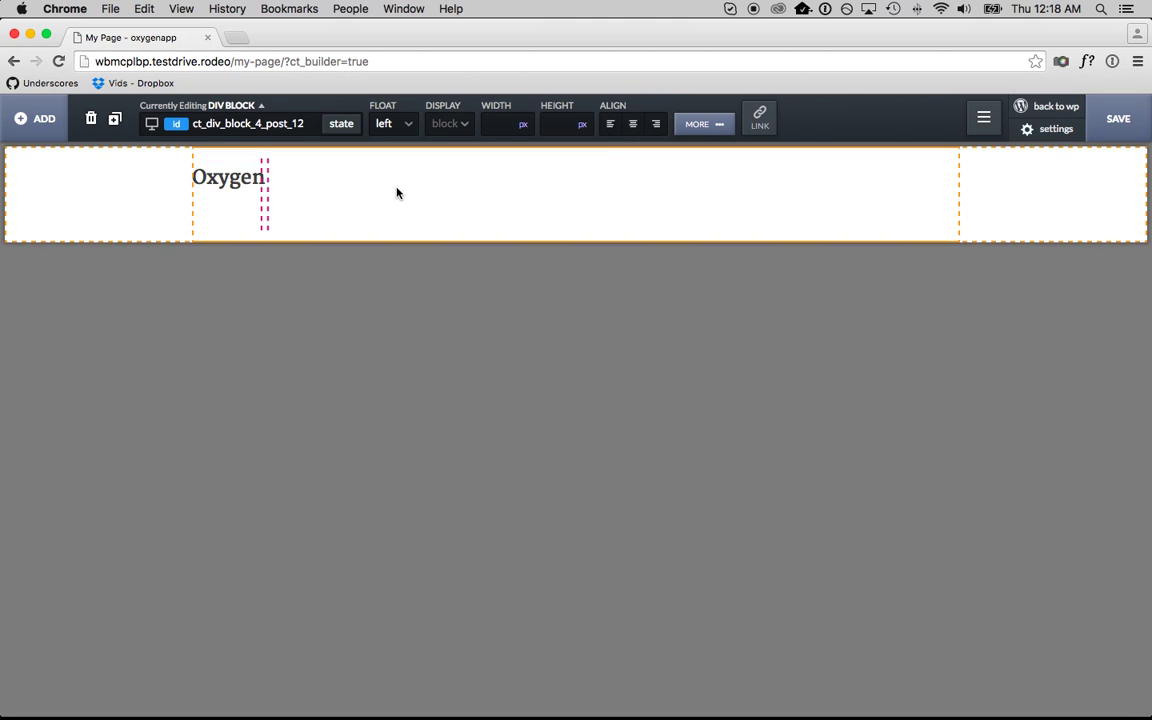
click(707, 127)
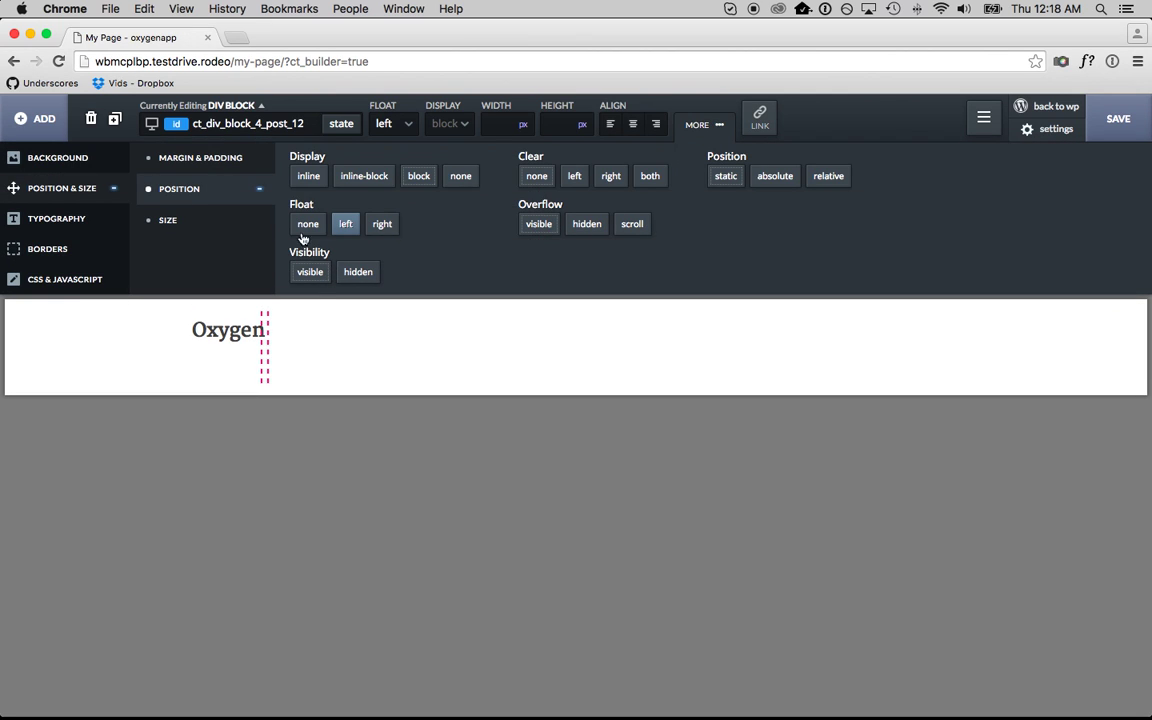
click(236, 163)
click(553, 218)
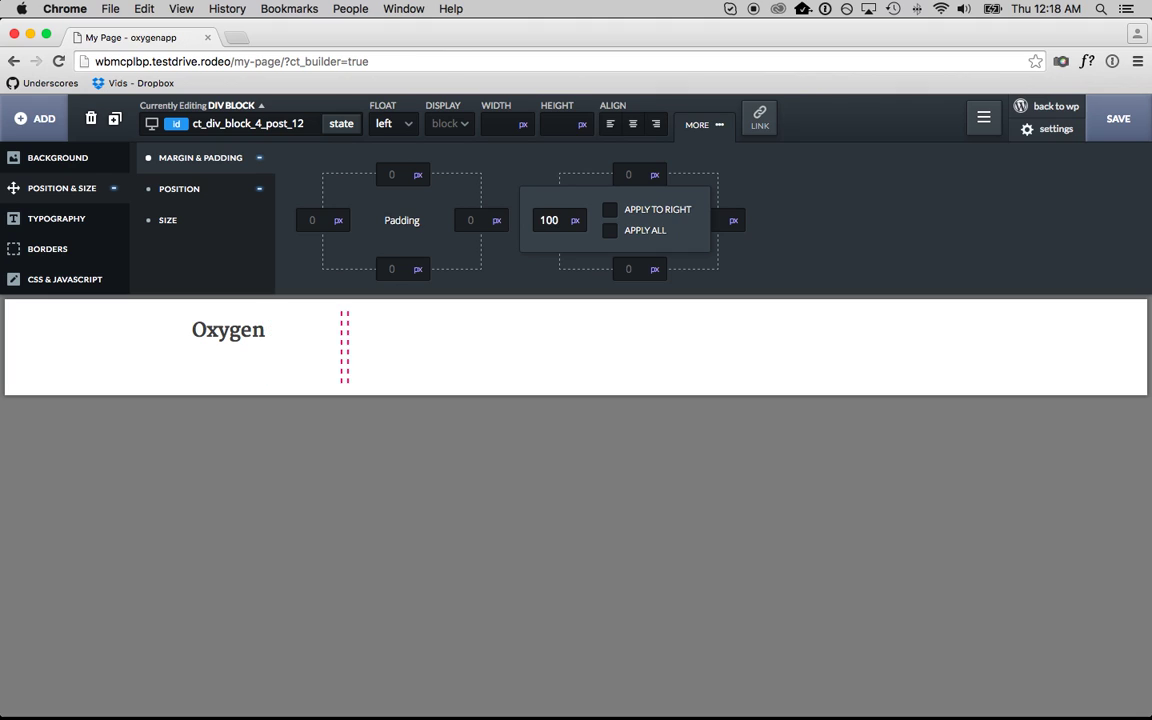
text(95)
key(BackSpace)
text(2)
- Add a text link with class main-menu-link inside the div and duplicate it
click(60, 119)
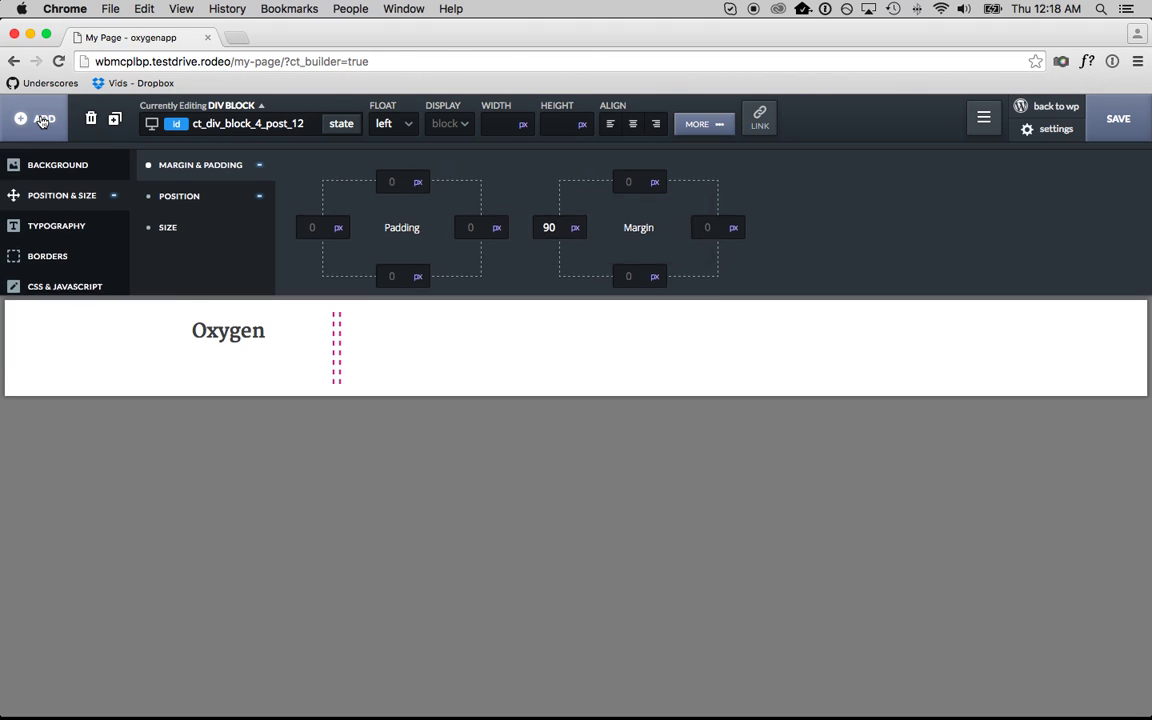
click(681, 181)
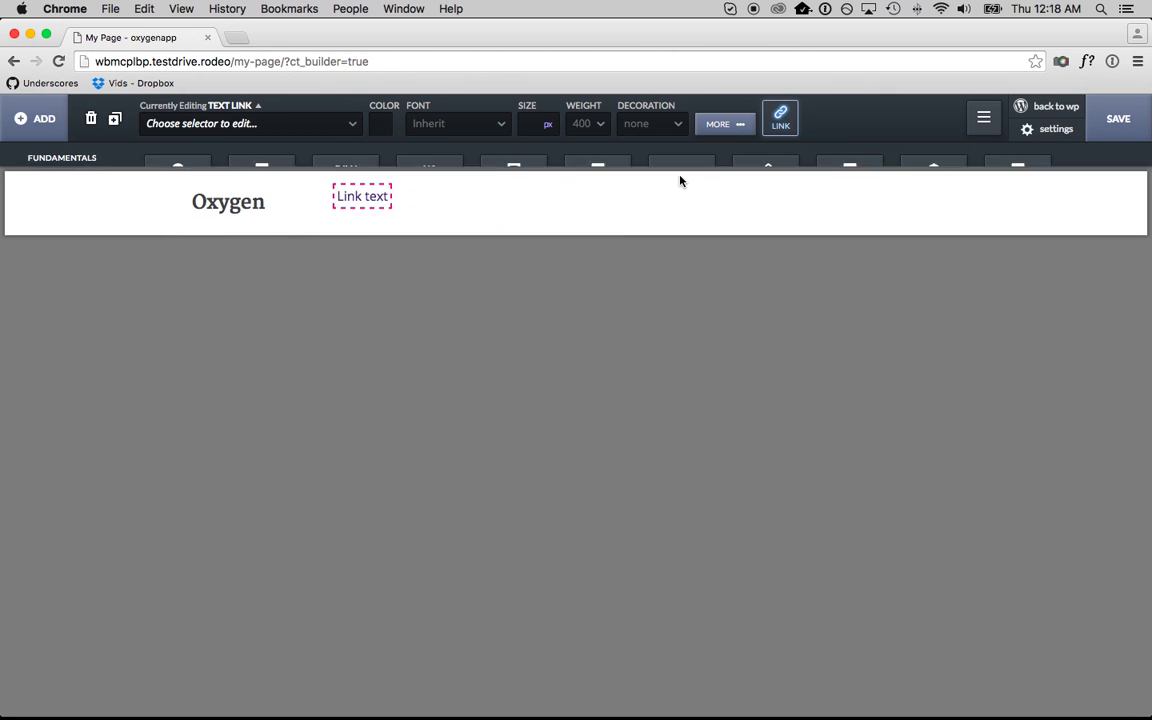
click(319, 124)
text(main-menu-link)
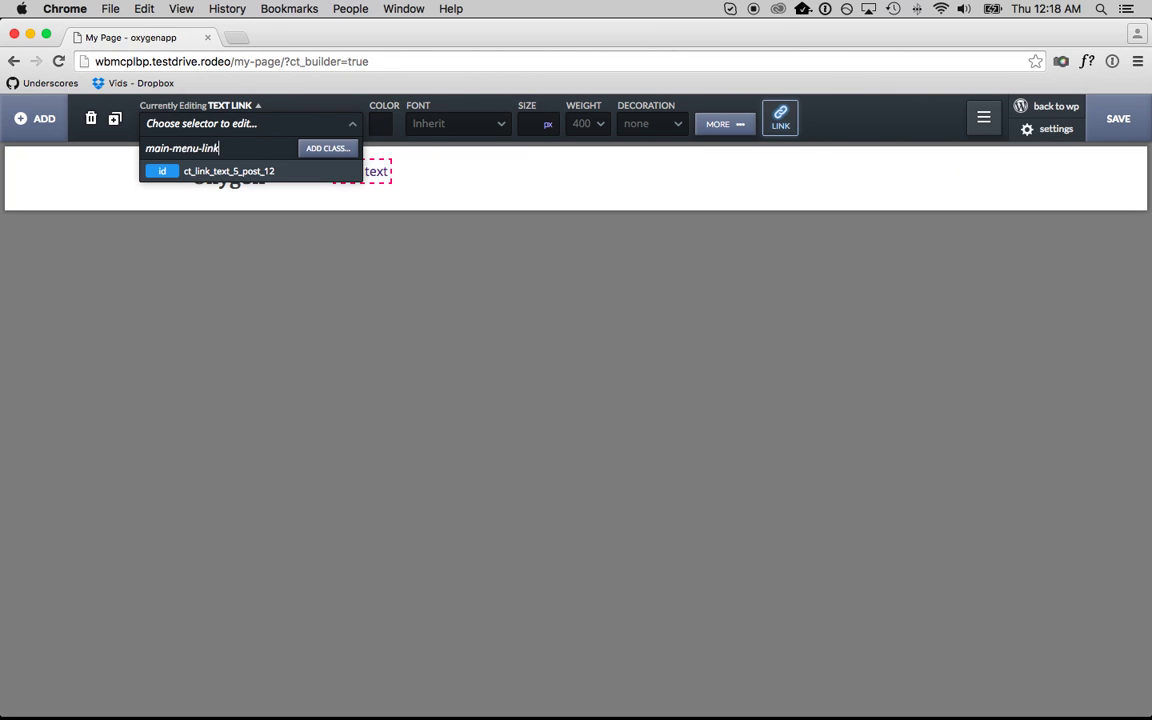
key(Return)
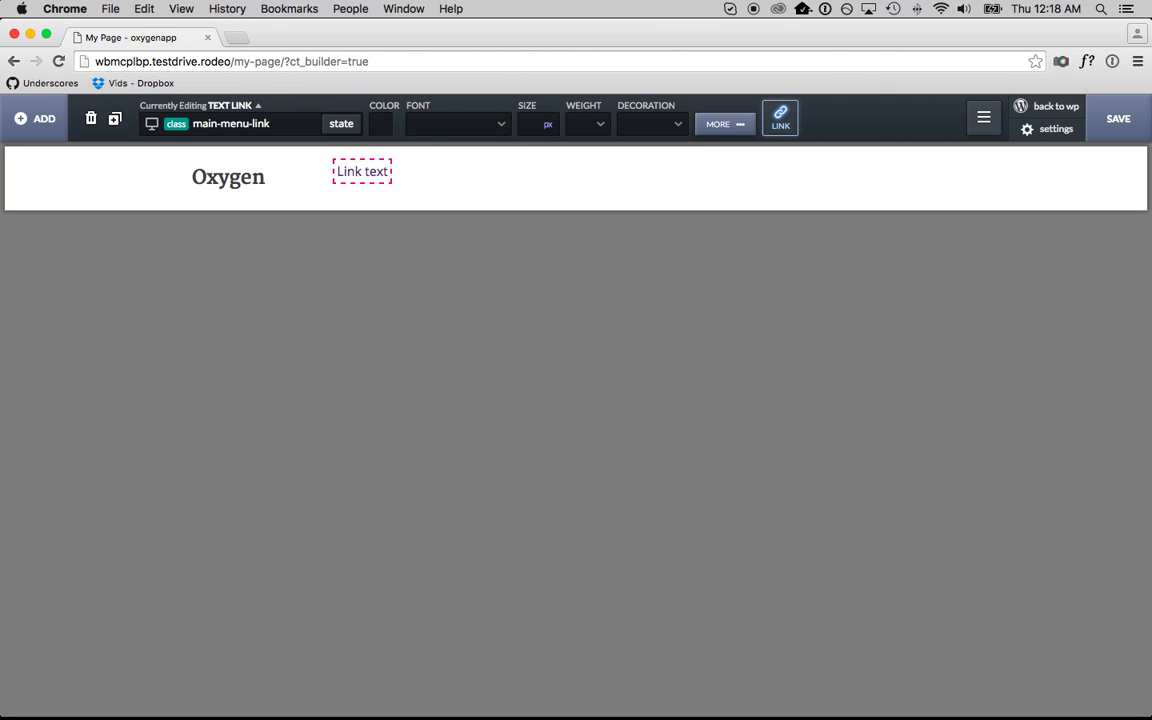
click(115, 120)
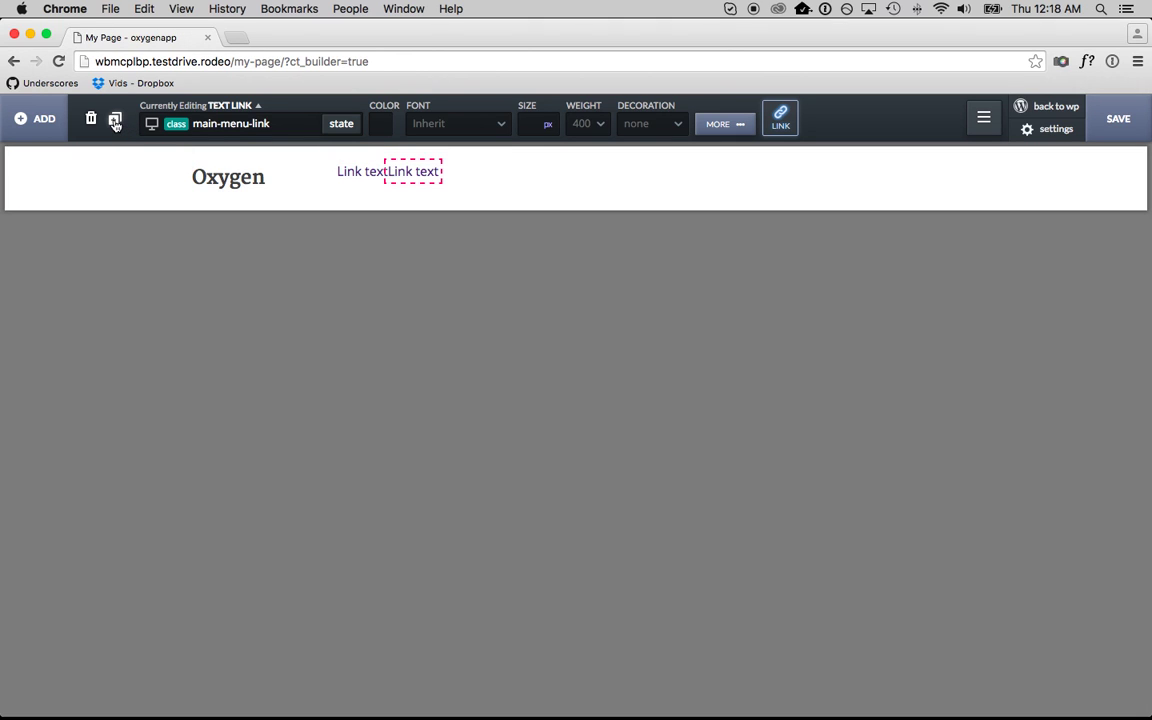
click(115, 120)
click(115, 120)
click(368, 160)
click(365, 172)
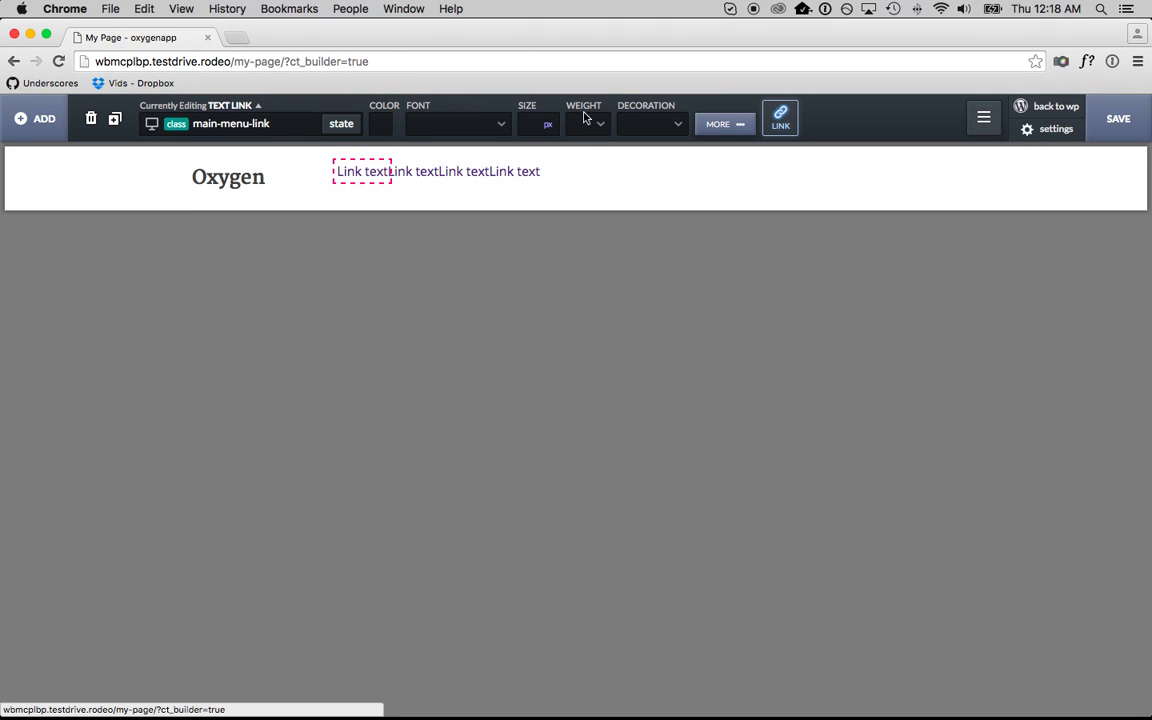
click(706, 126)
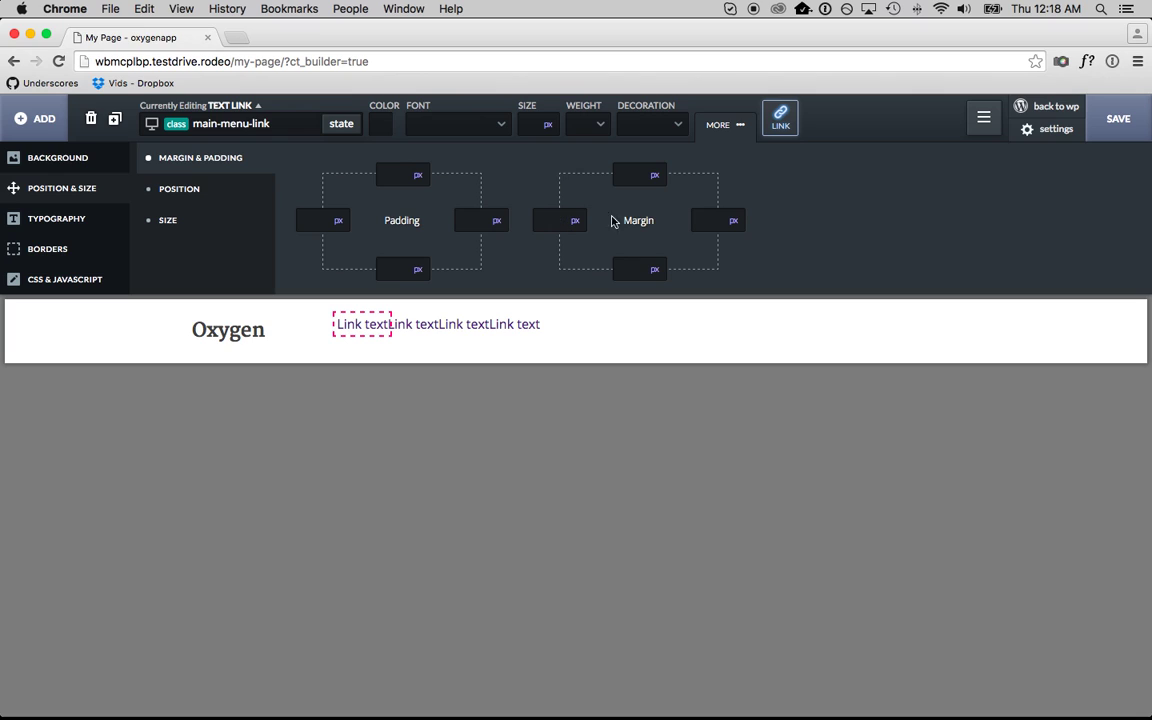
- Give the menu links a 35 px right margin and 14 px, weight 600 uppercase text
click(710, 220)
text(35)
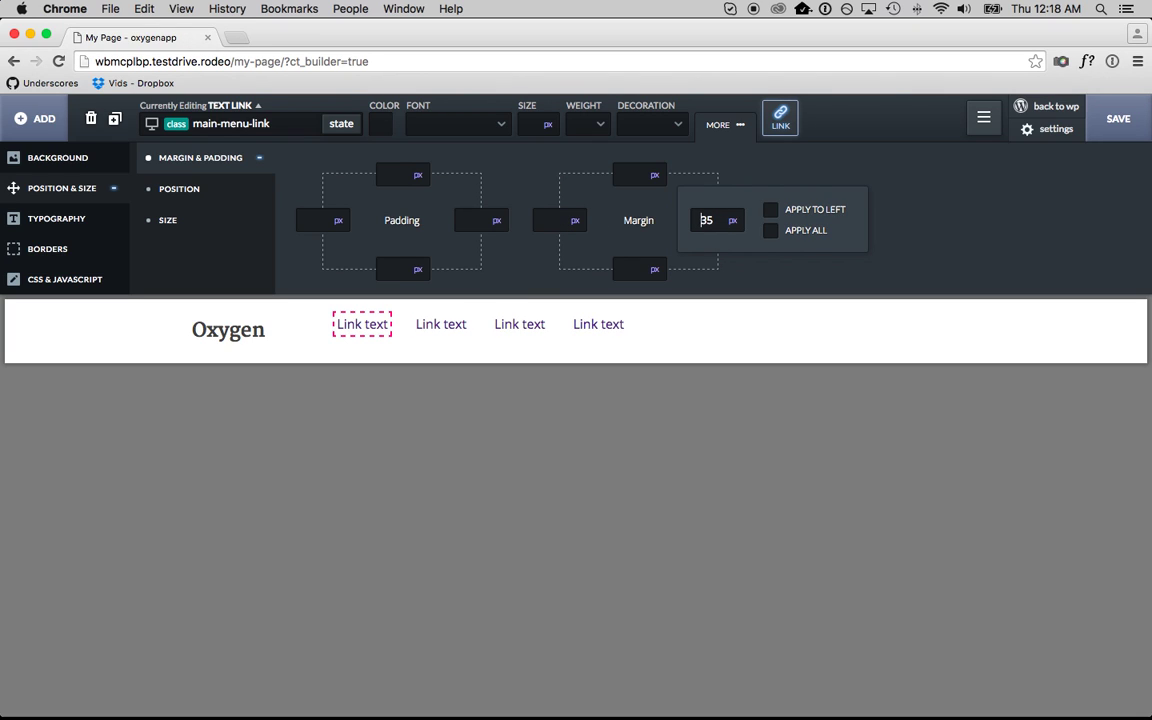
click(128, 228)
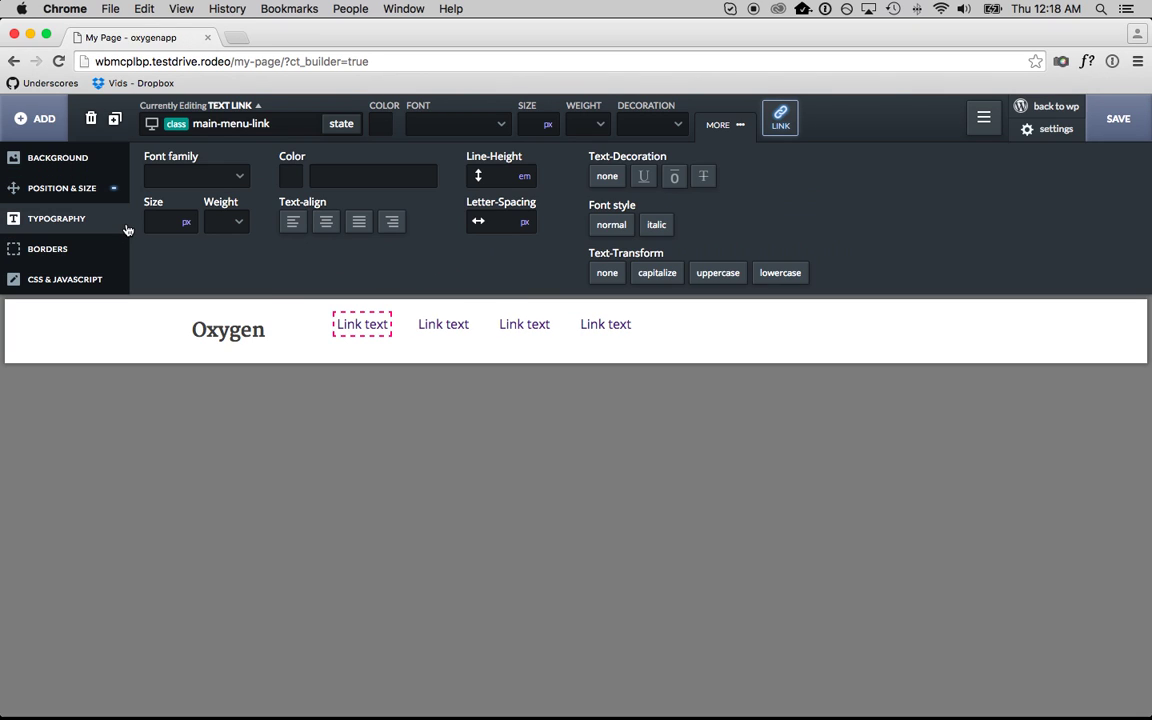
text(0.3)
click(160, 221)
text(14)
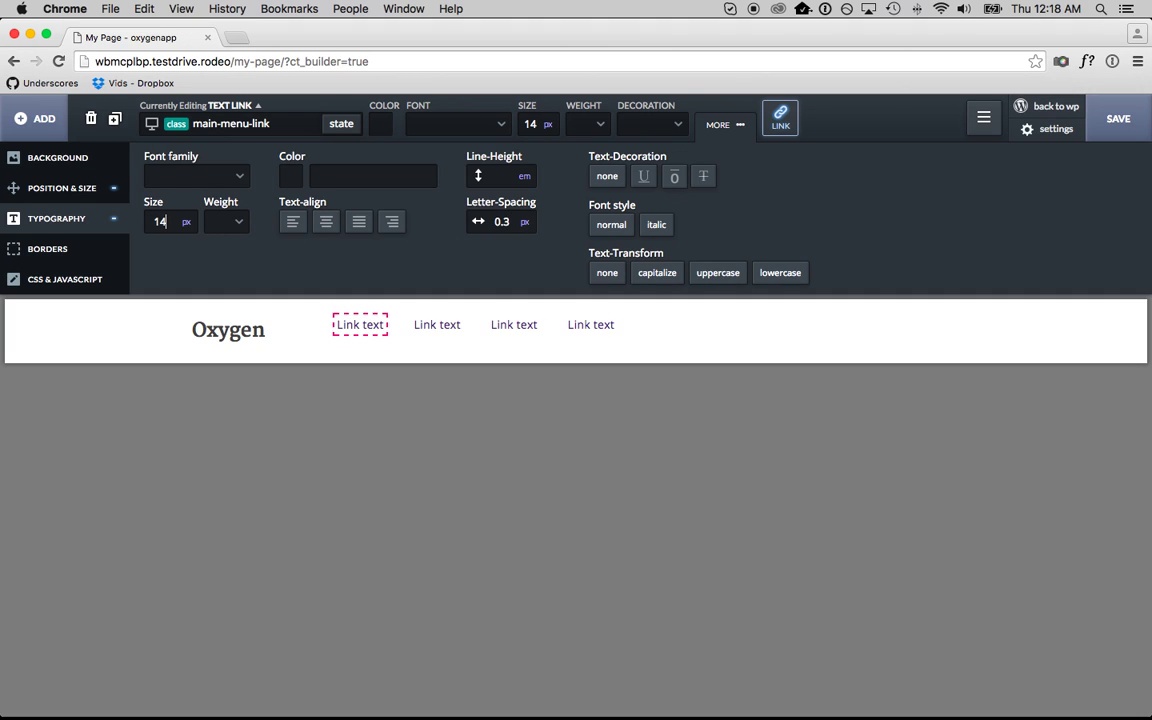
click(222, 222)
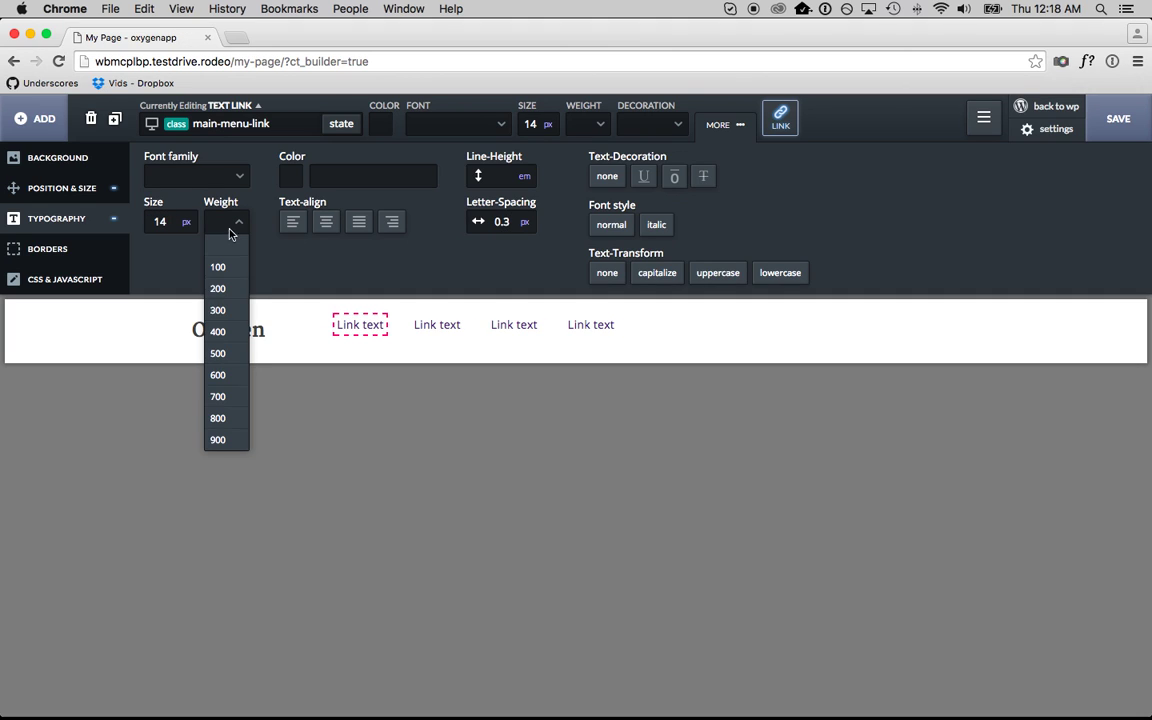
click(227, 374)
click(735, 277)
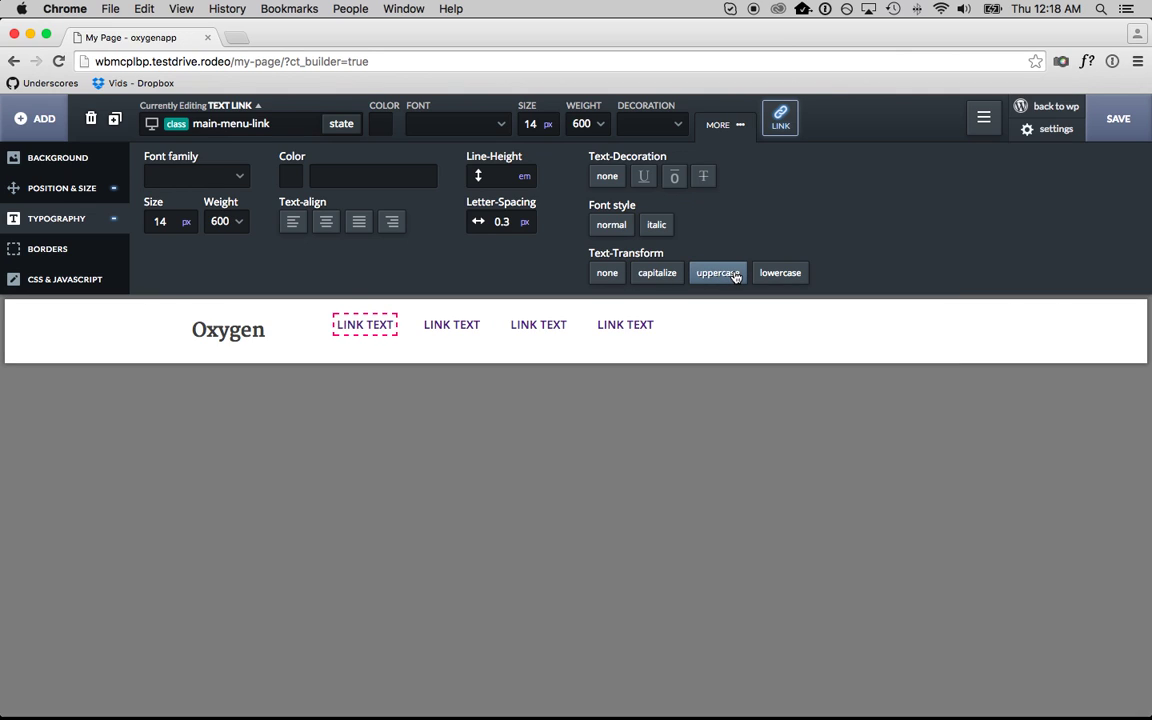
- Set the menu div block's top margin to 8 px
click(405, 326)
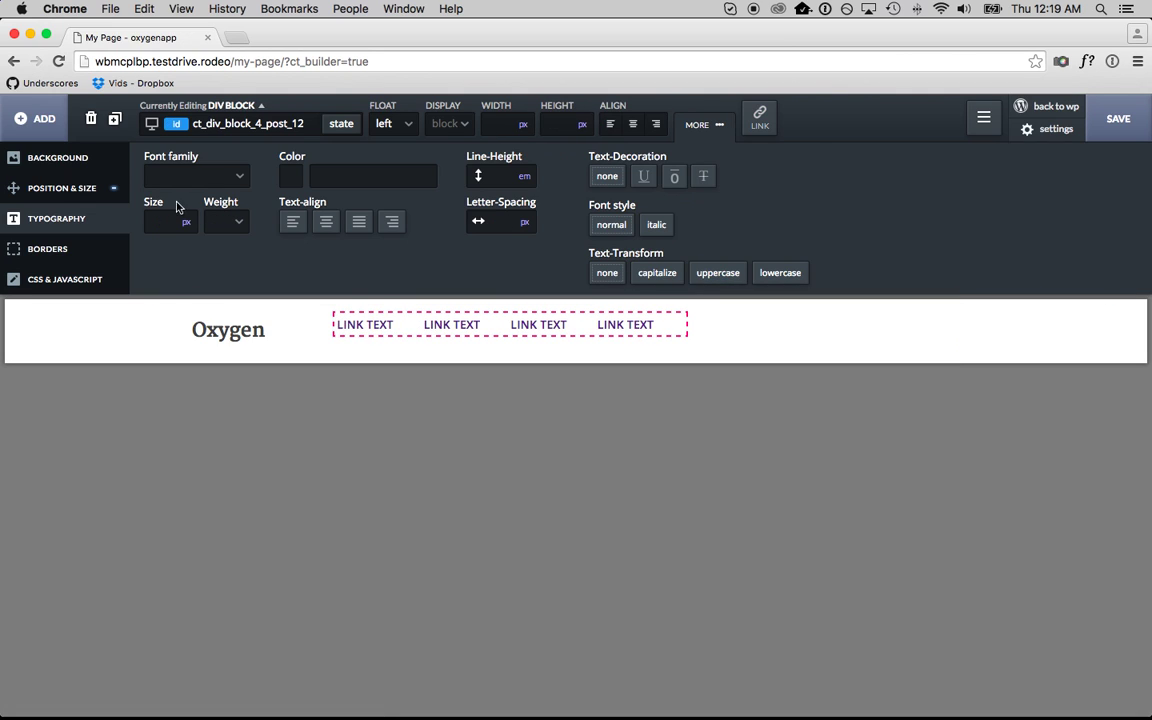
click(628, 175)
text(7)
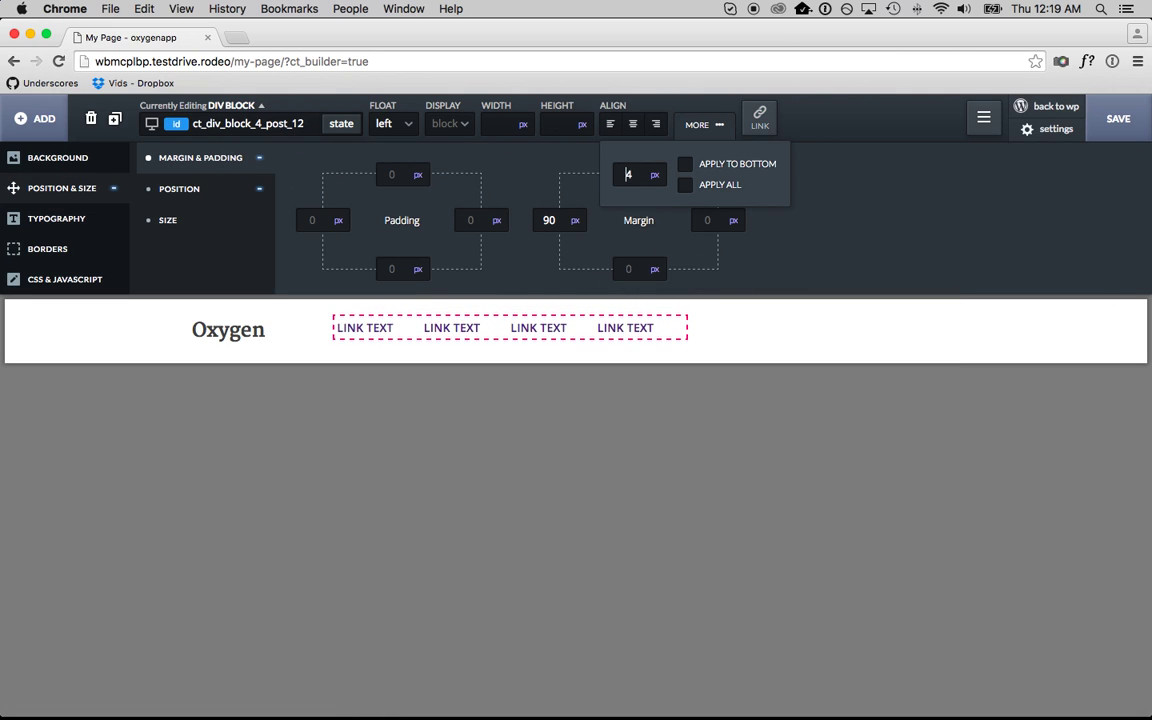
key(Up)
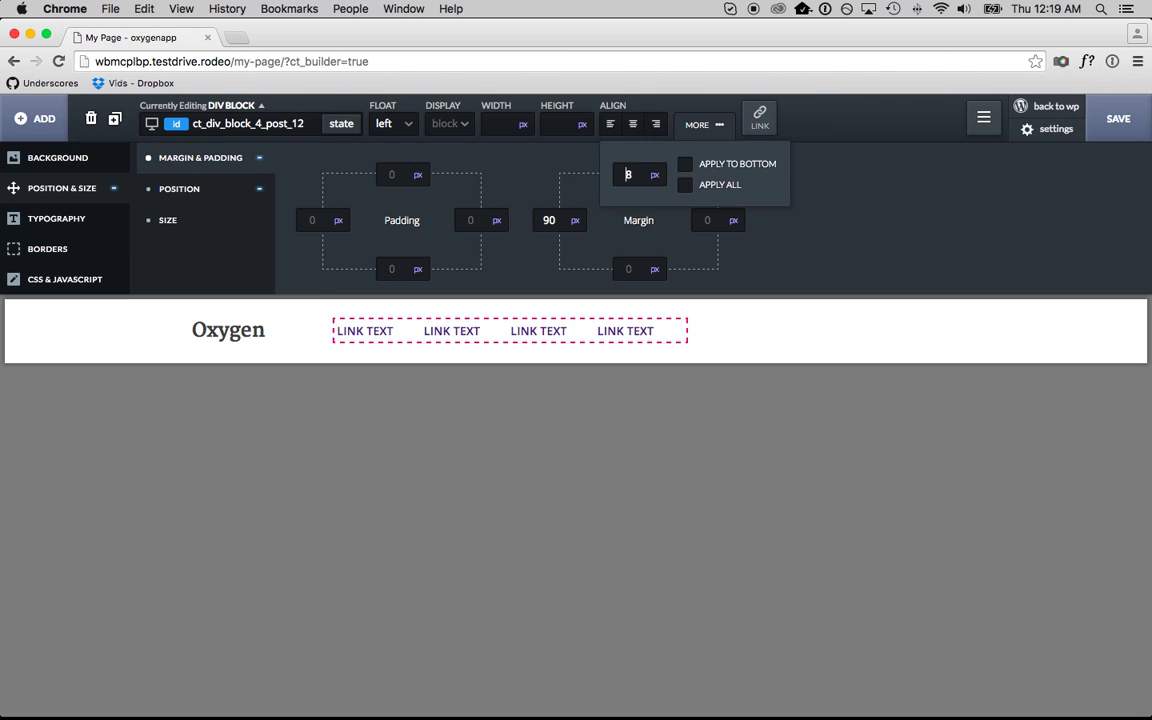
- Colour the menu link text slightly transparent black
click(345, 340)
click(379, 124)
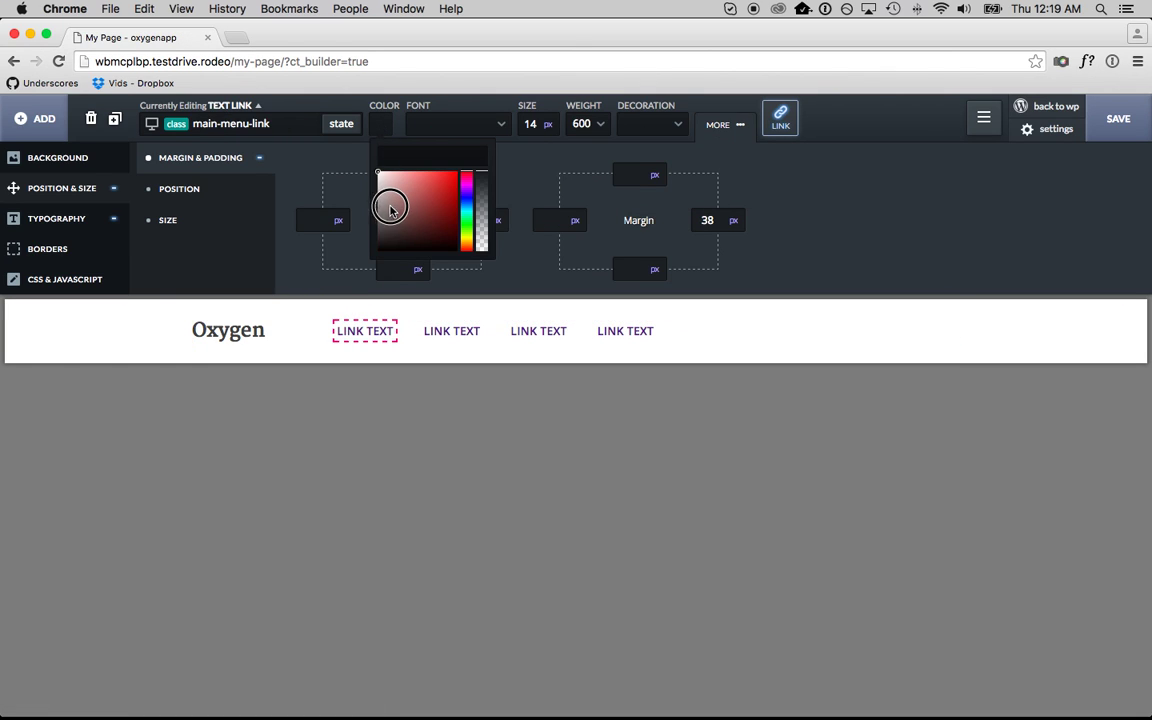
drag(391, 206, 378, 251)
drag(481, 175, 481, 190)
- Rename the four menu links to HOME, ABOUT, FEATURES and DOCUMENTATION
click(378, 334)
double_click(378, 334)
text(HOME)
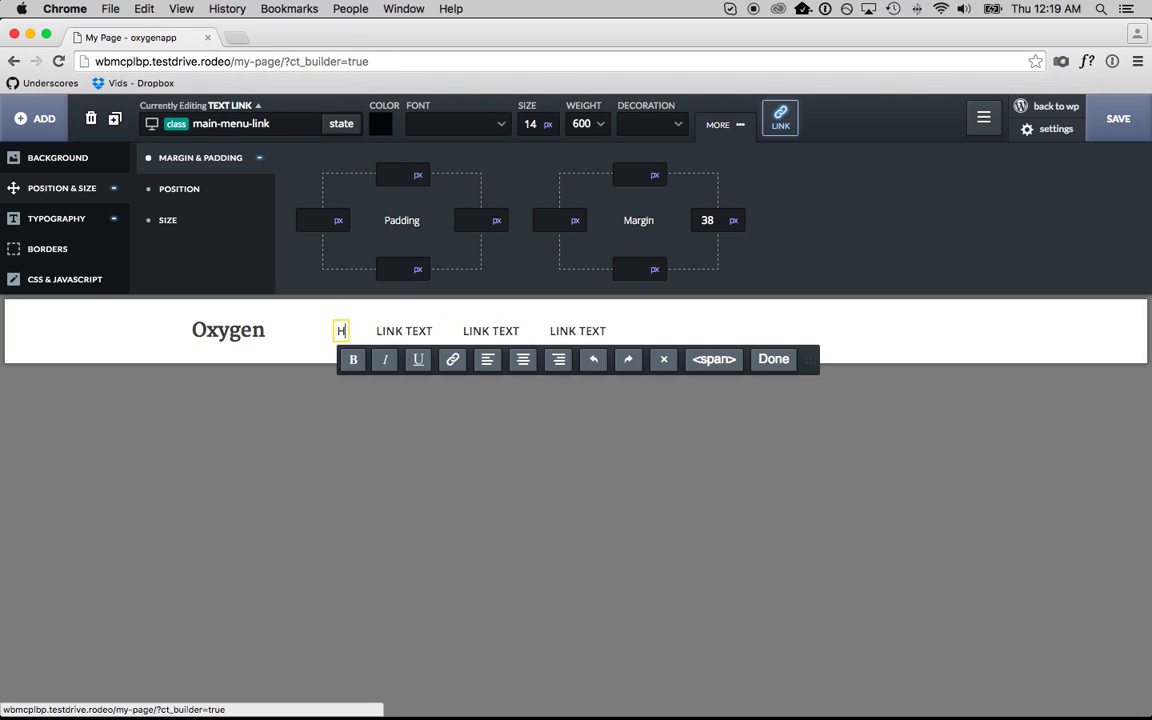
double_click(438, 336)
text(ABOUT)
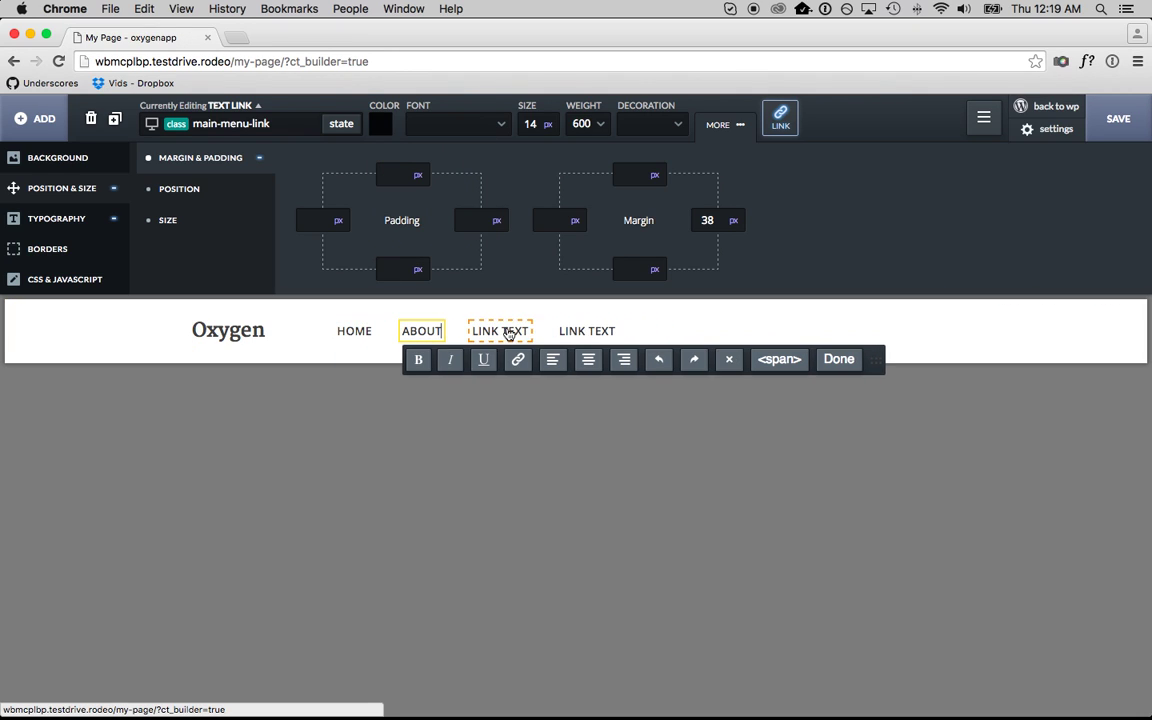
double_click(511, 331)
text(FEATURES)
double_click(565, 330)
text(D)
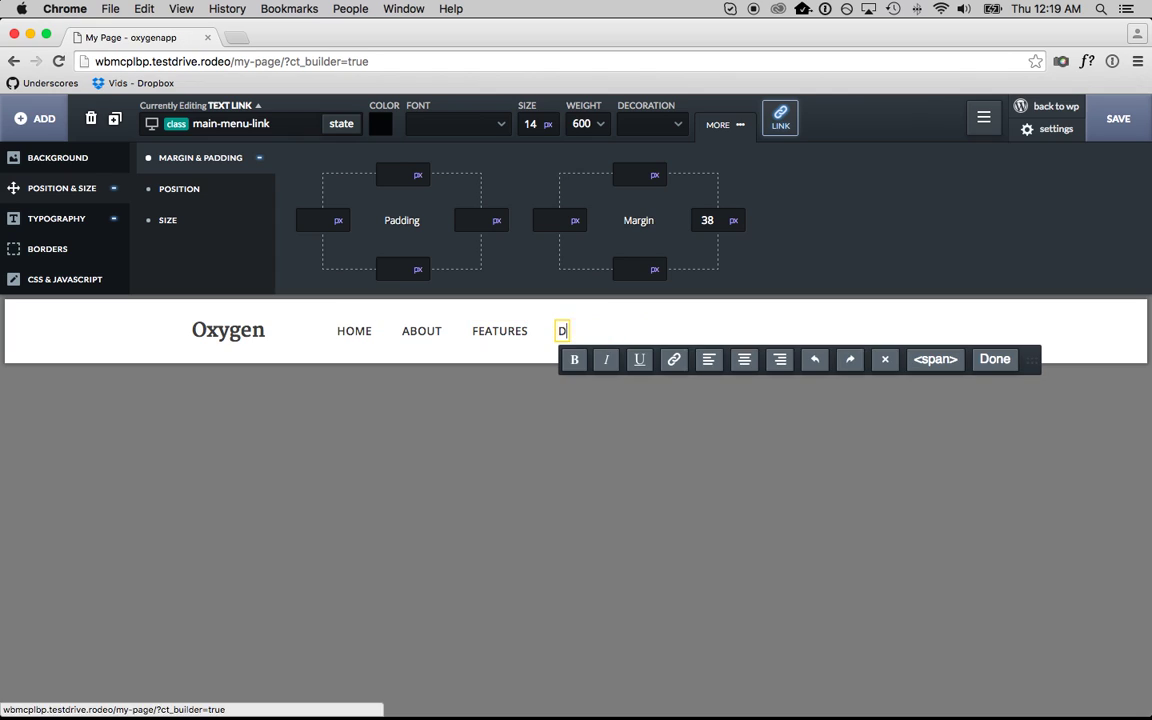
text(OCUMENTATION)
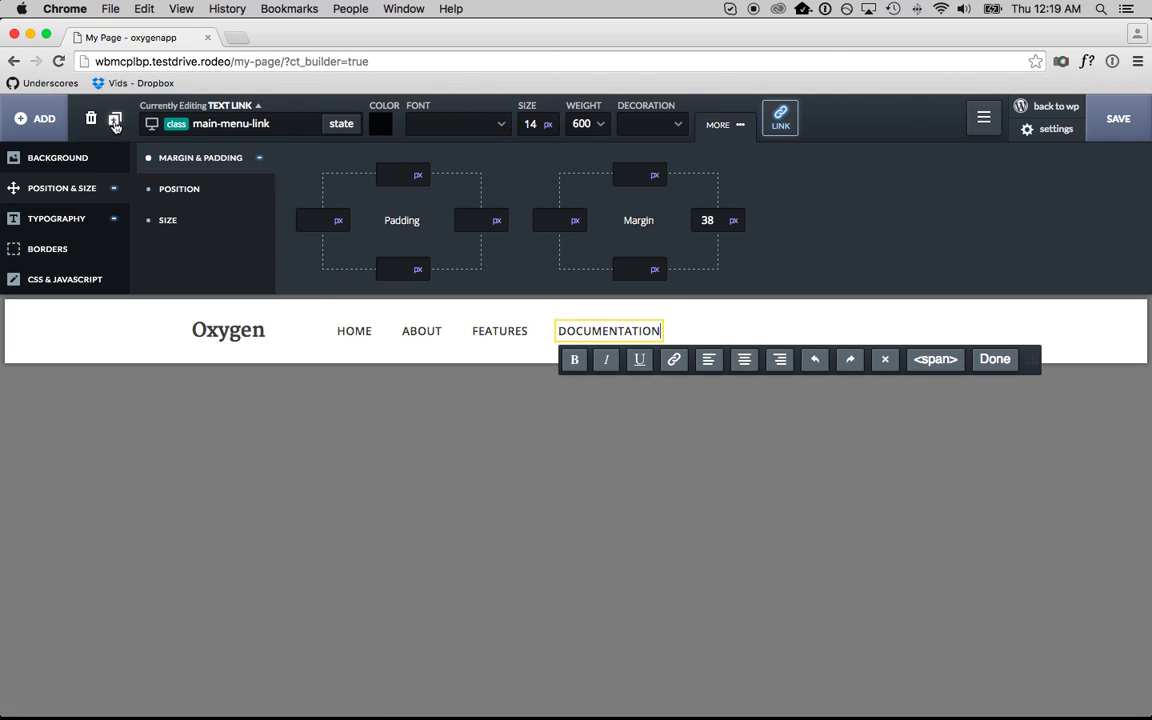
- Duplicate the DOCUMENTATION link and retype the copy as SUPPORT
click(114, 118)
double_click(745, 331)
text(SUPPORT)
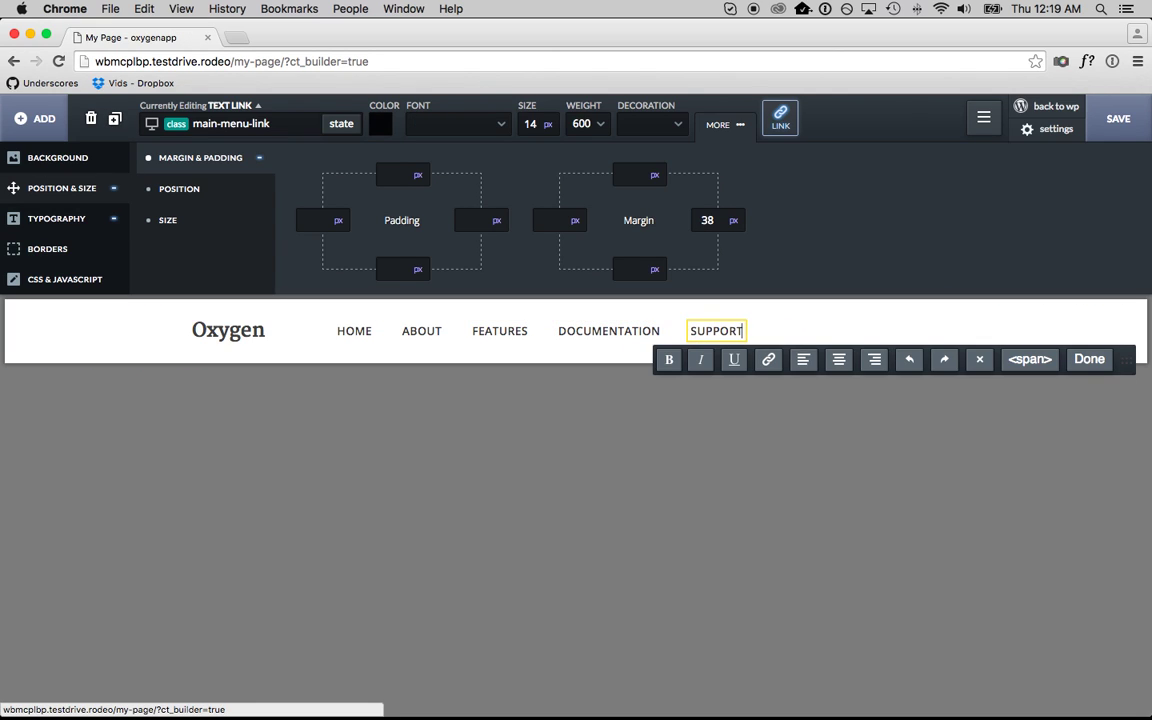
click(805, 333)
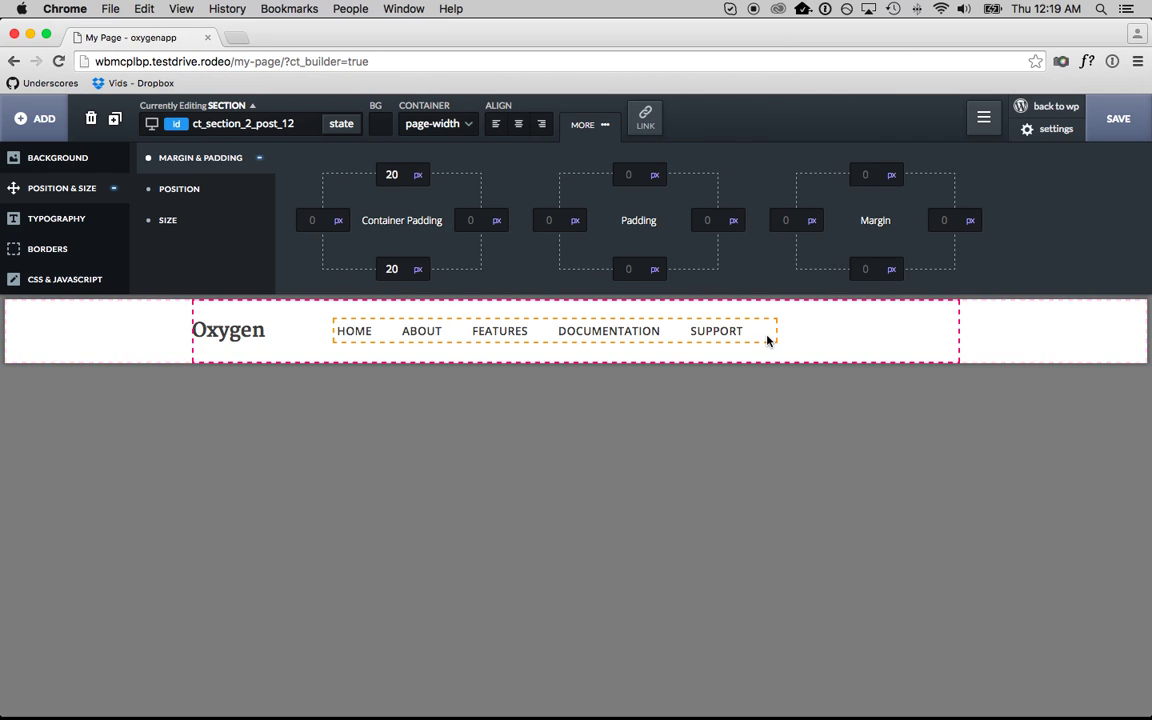
- Add a link wrapper, a thumbs-up icon and a 'Simple text' block after the menu
click(768, 341)
click(802, 337)
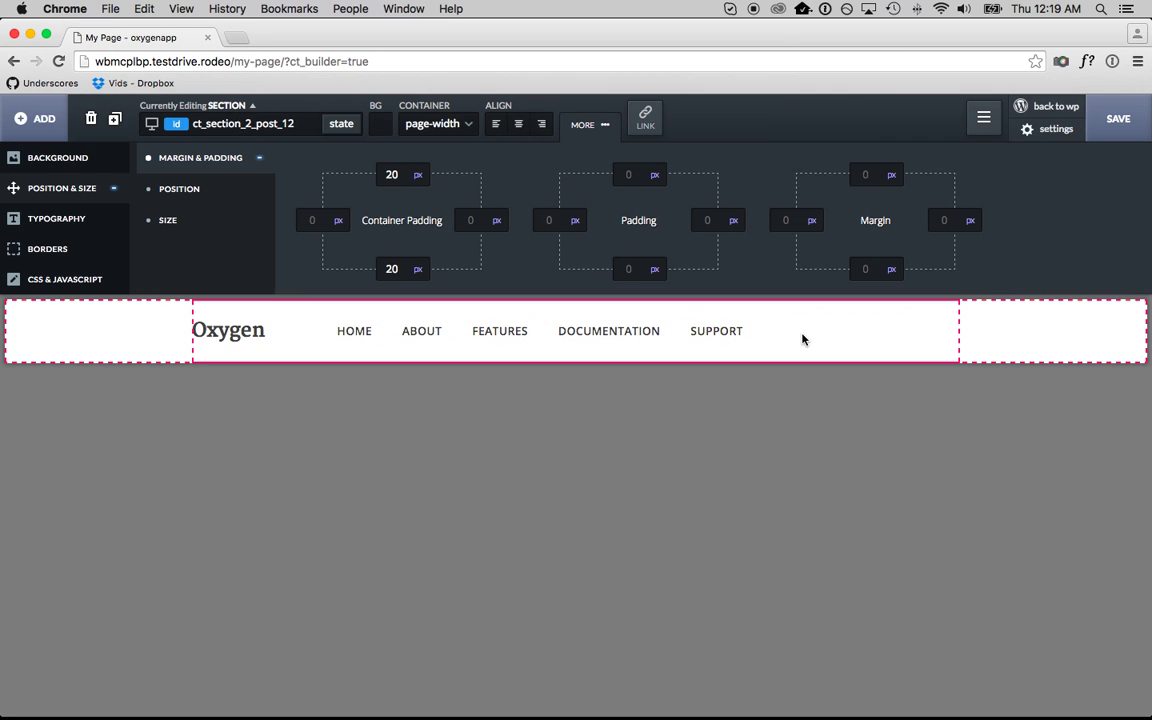
click(19, 122)
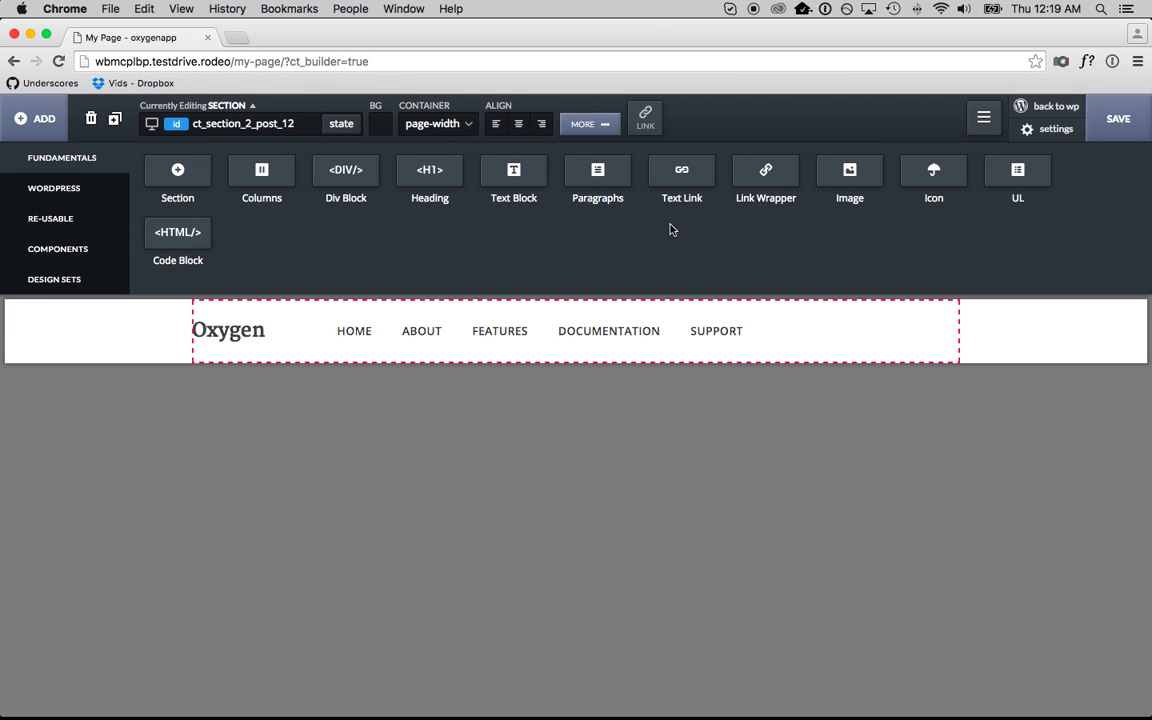
click(763, 178)
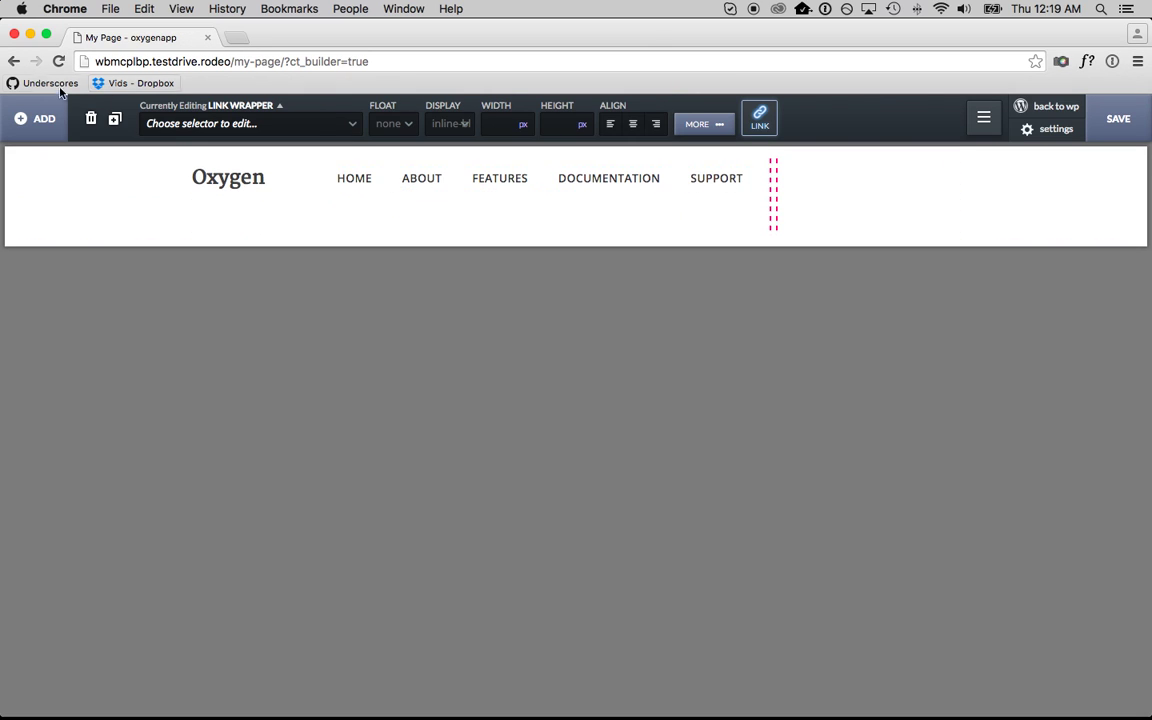
click(35, 118)
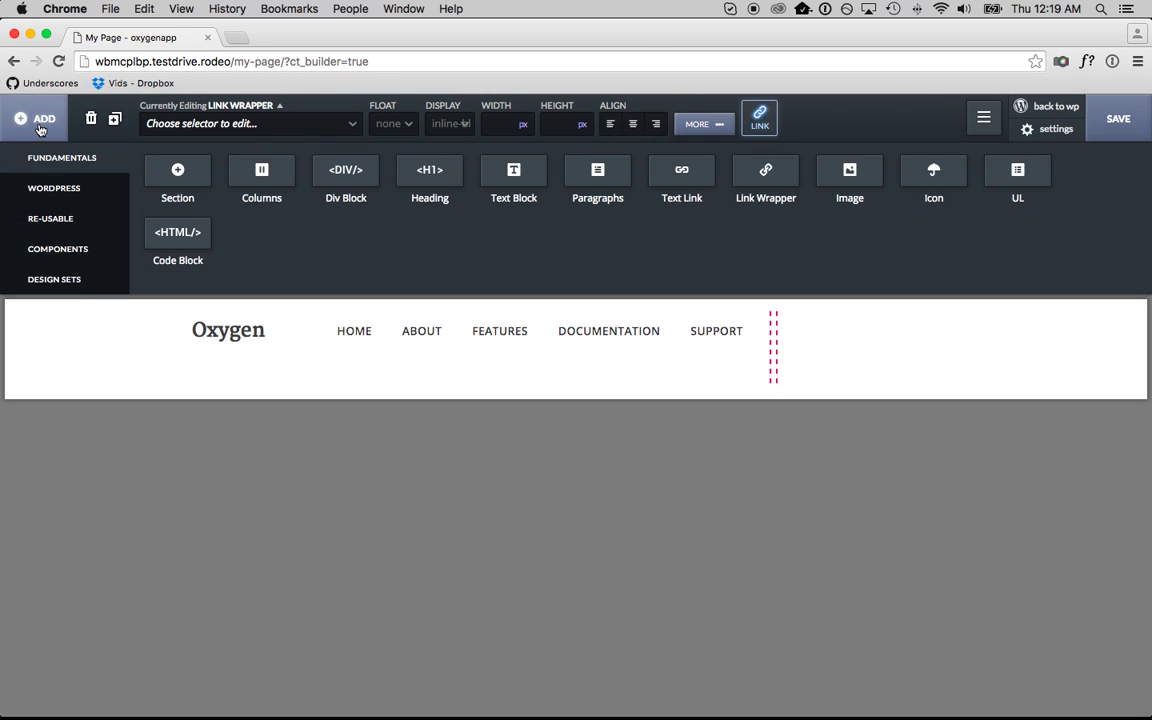
click(927, 170)
click(38, 125)
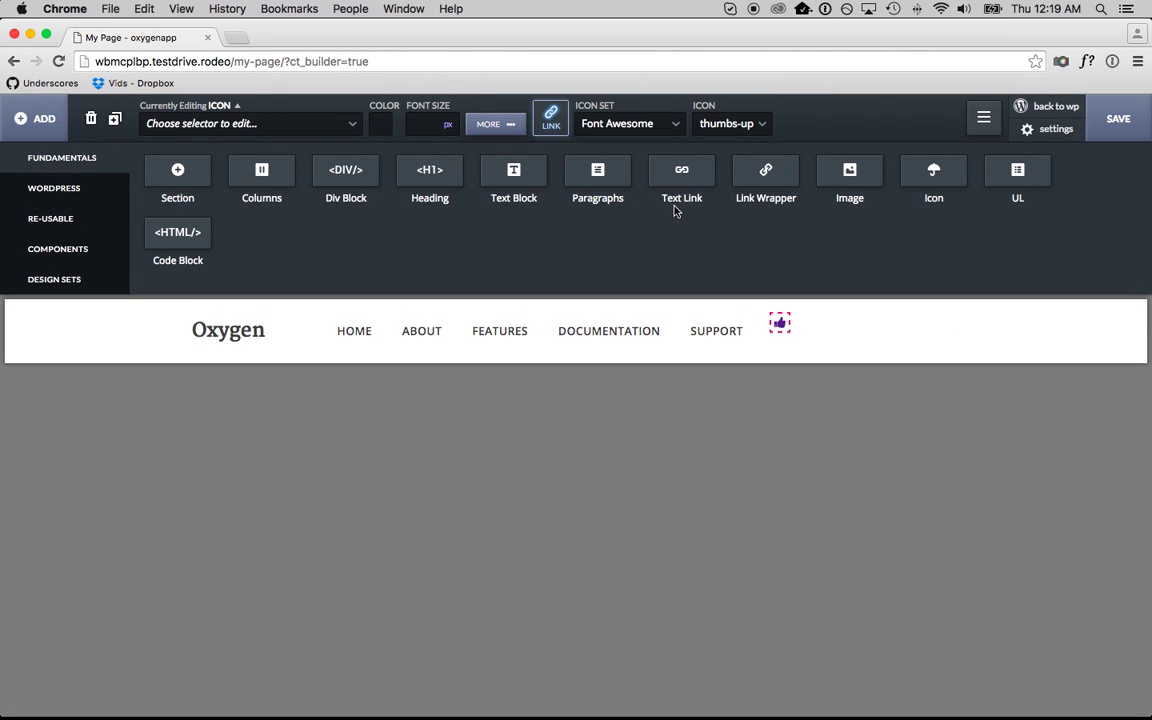
click(511, 190)
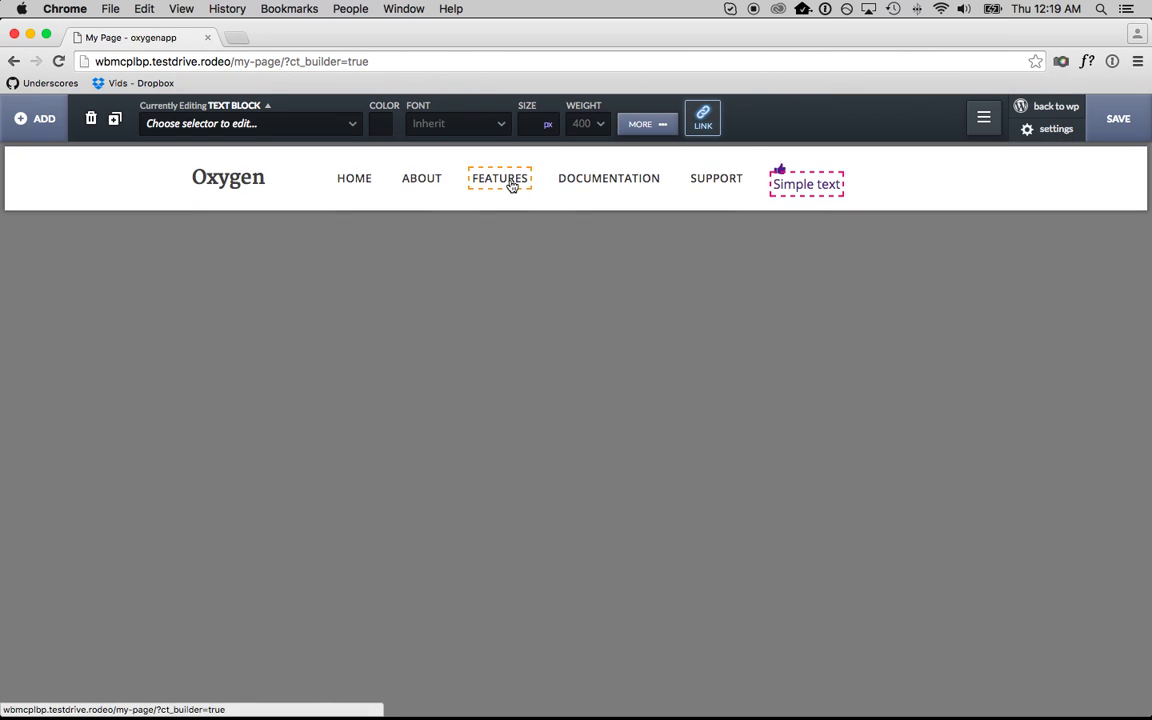
- Float the thumbs-up icon to the left
click(778, 168)
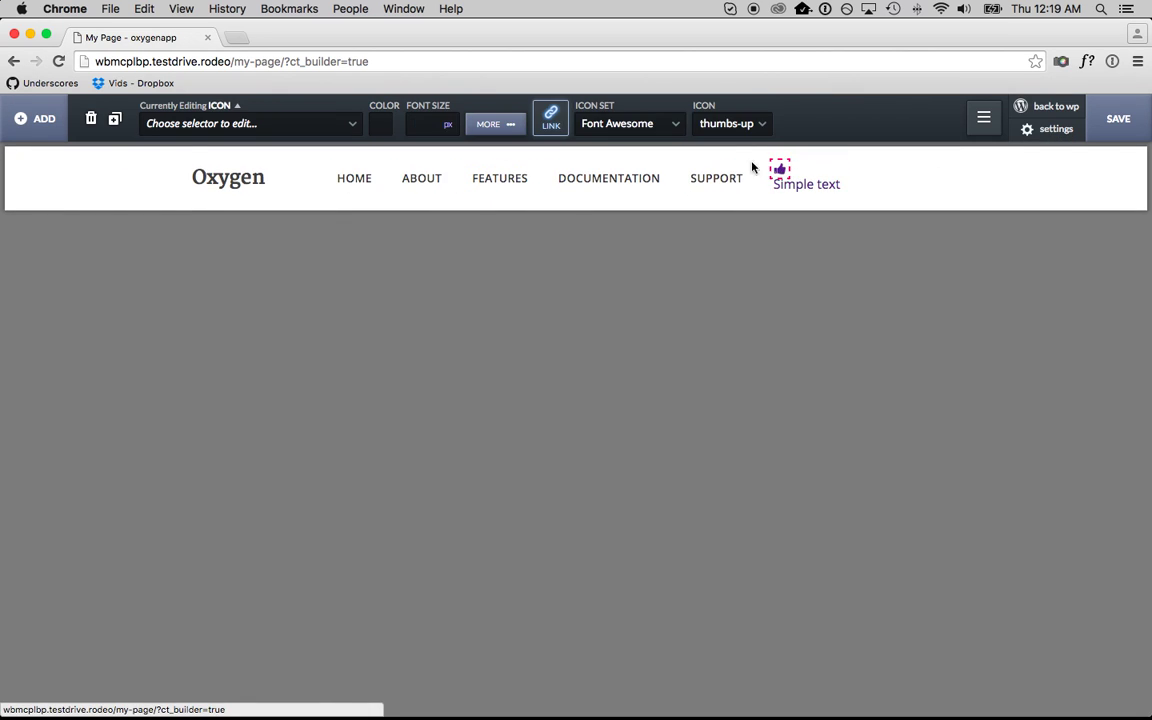
click(500, 123)
click(167, 190)
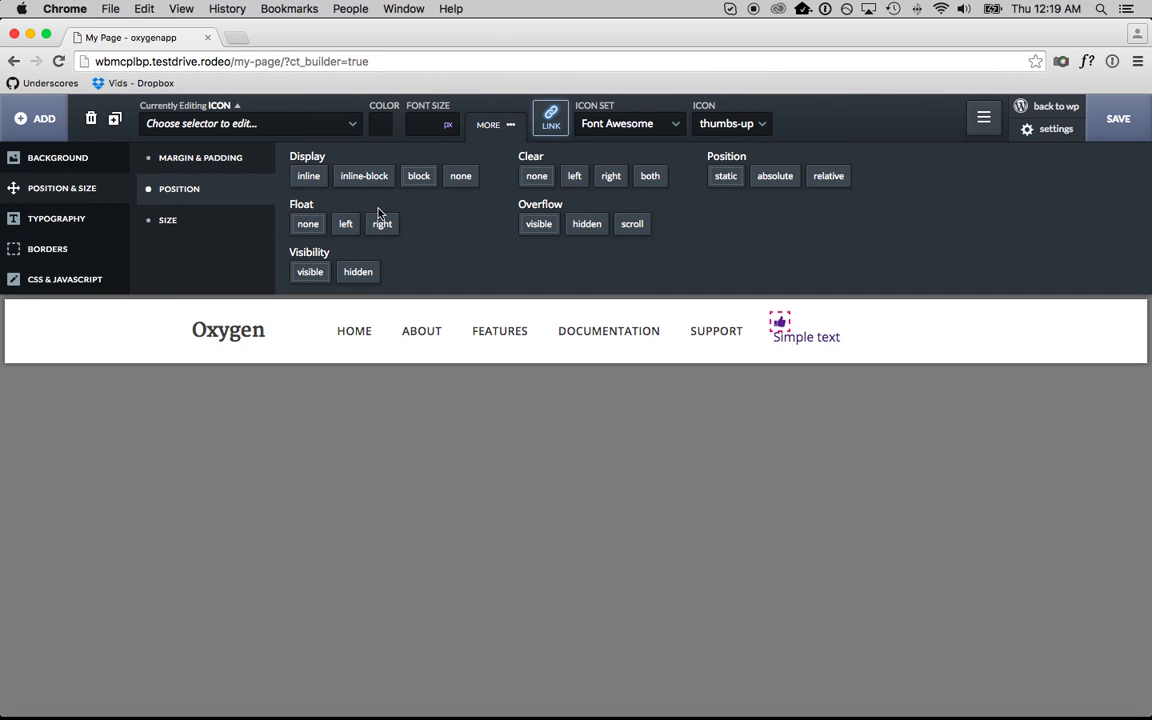
click(345, 224)
click(808, 327)
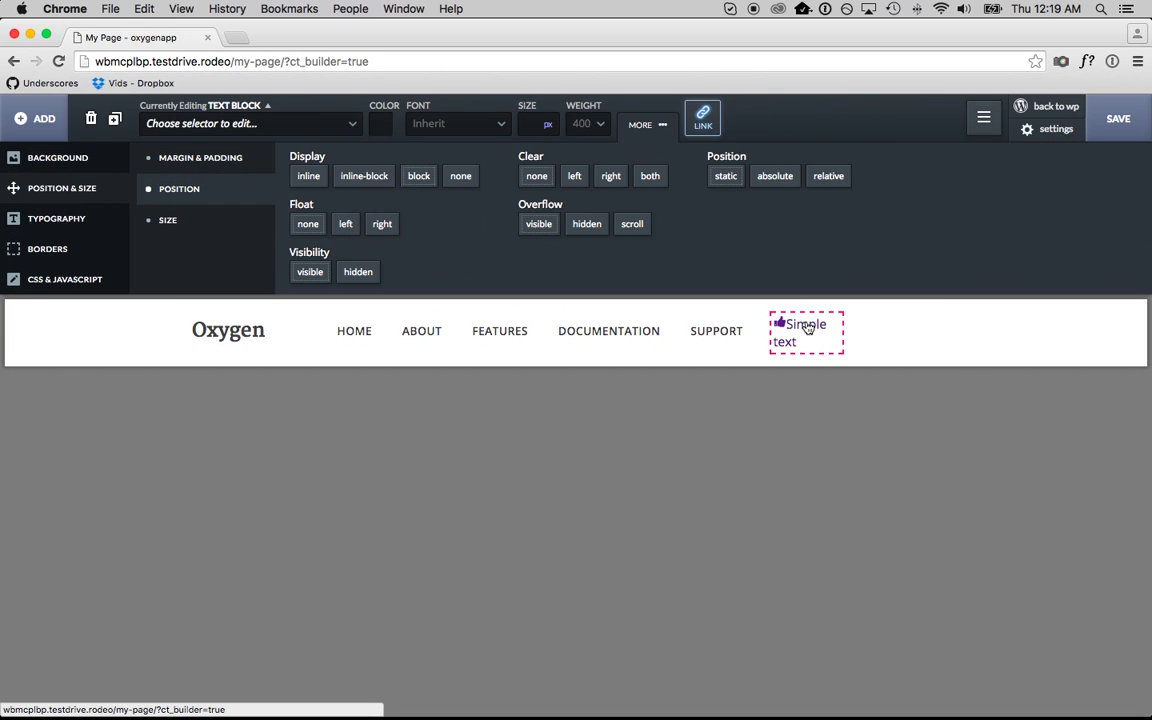
- Float the Simple text block right with an 11 px left margin
click(383, 225)
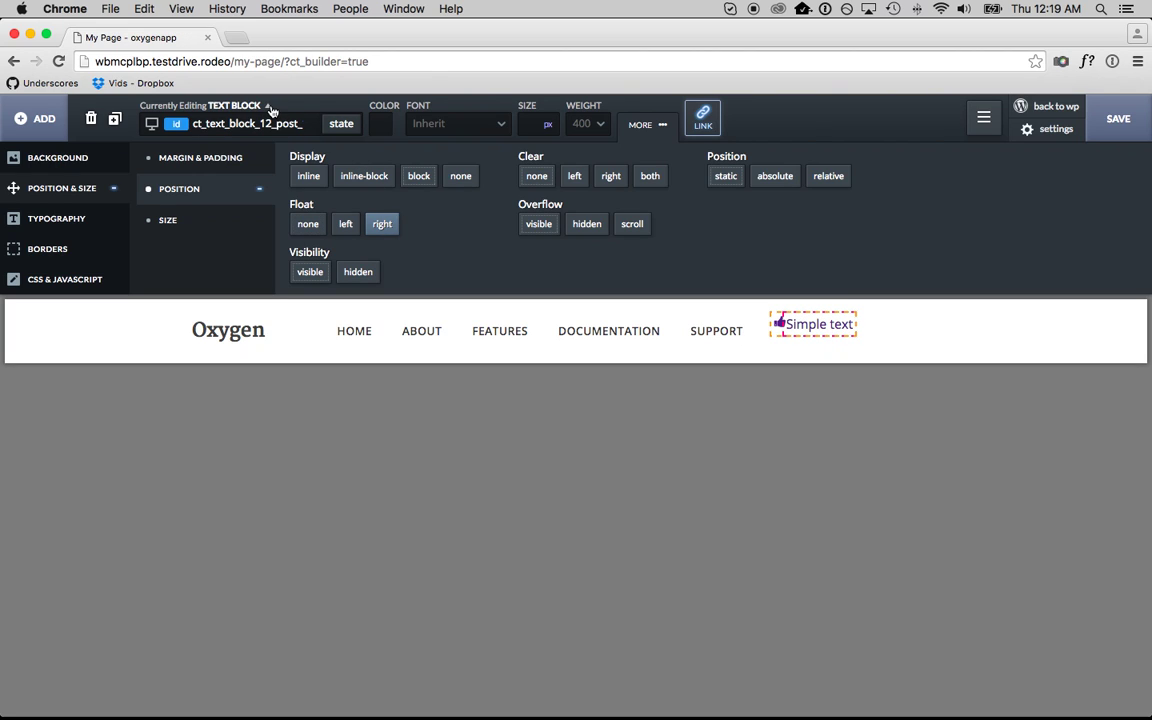
click(240, 158)
click(552, 212)
text(11)
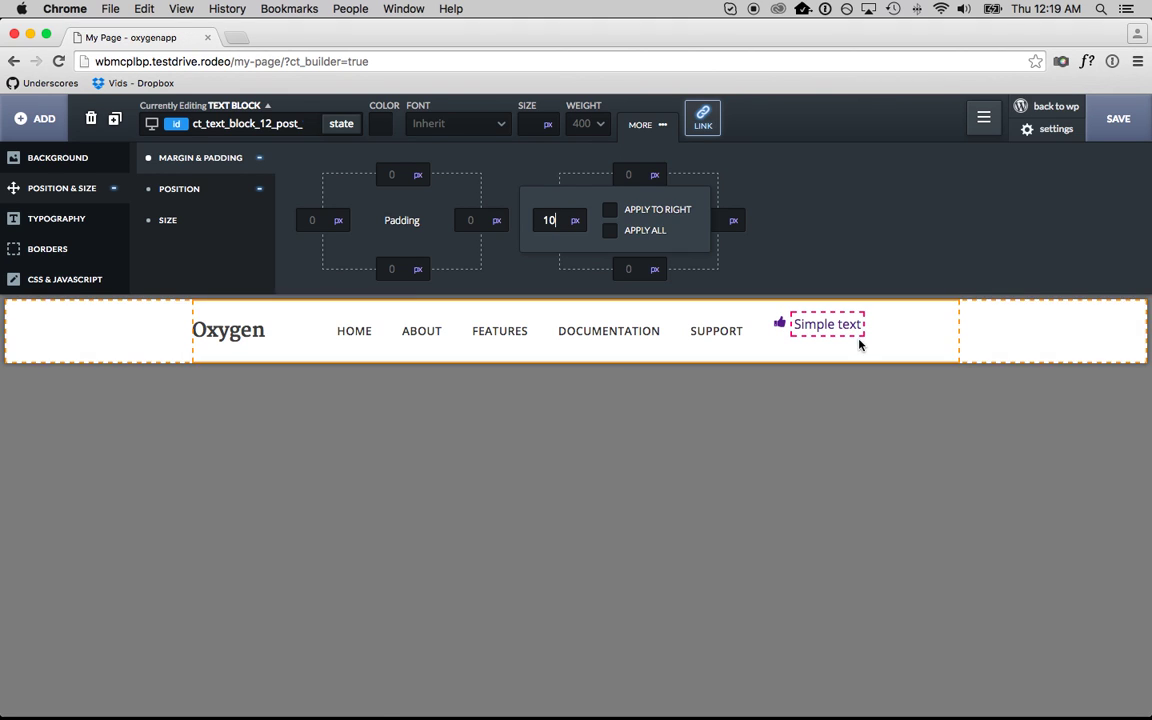
- Swap the thumbs-up icon for a shopping cart icon
click(779, 323)
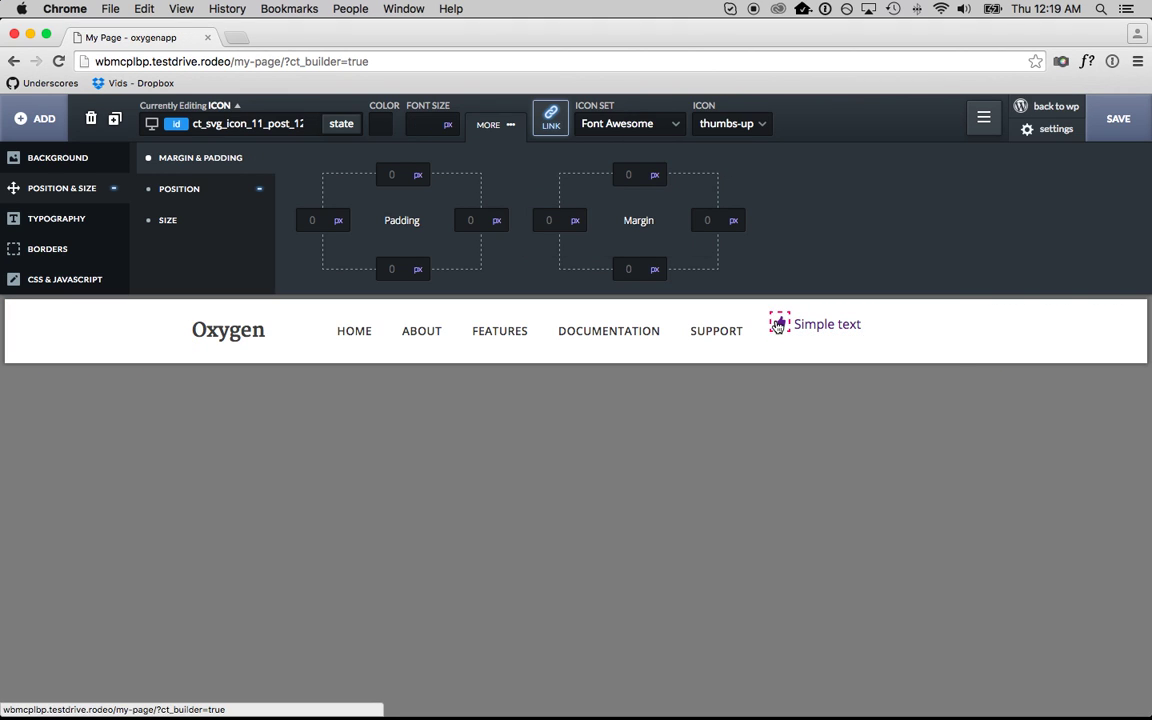
click(714, 118)
text(ca)
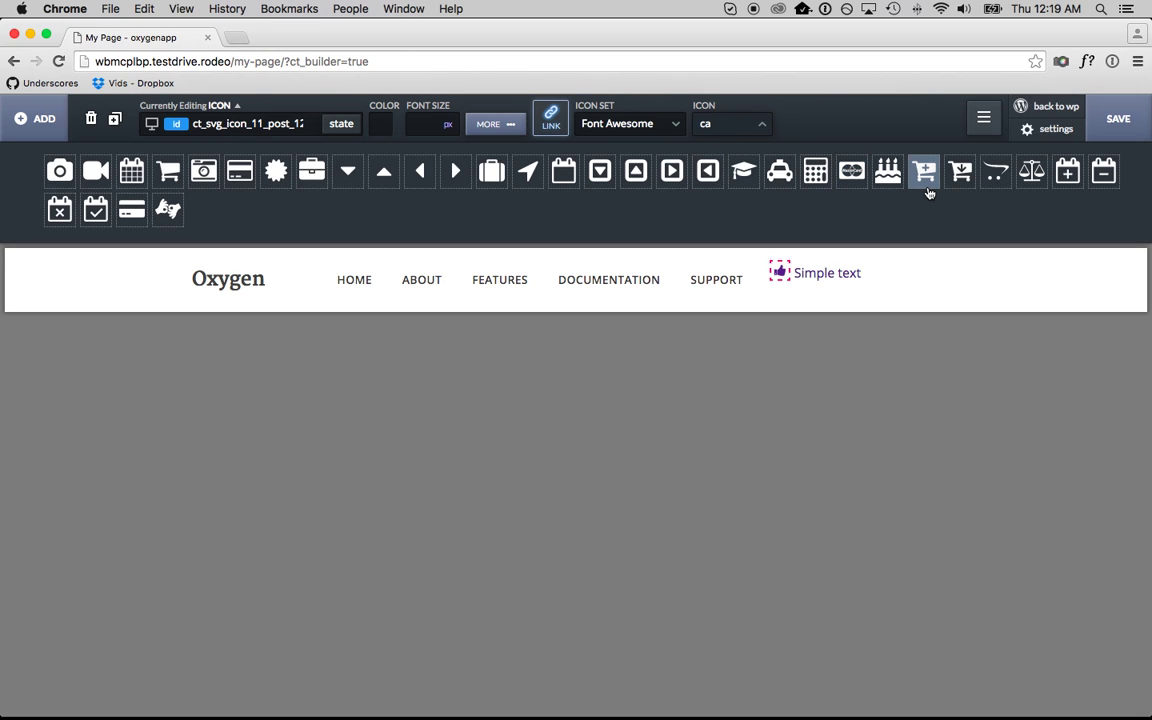
click(169, 173)
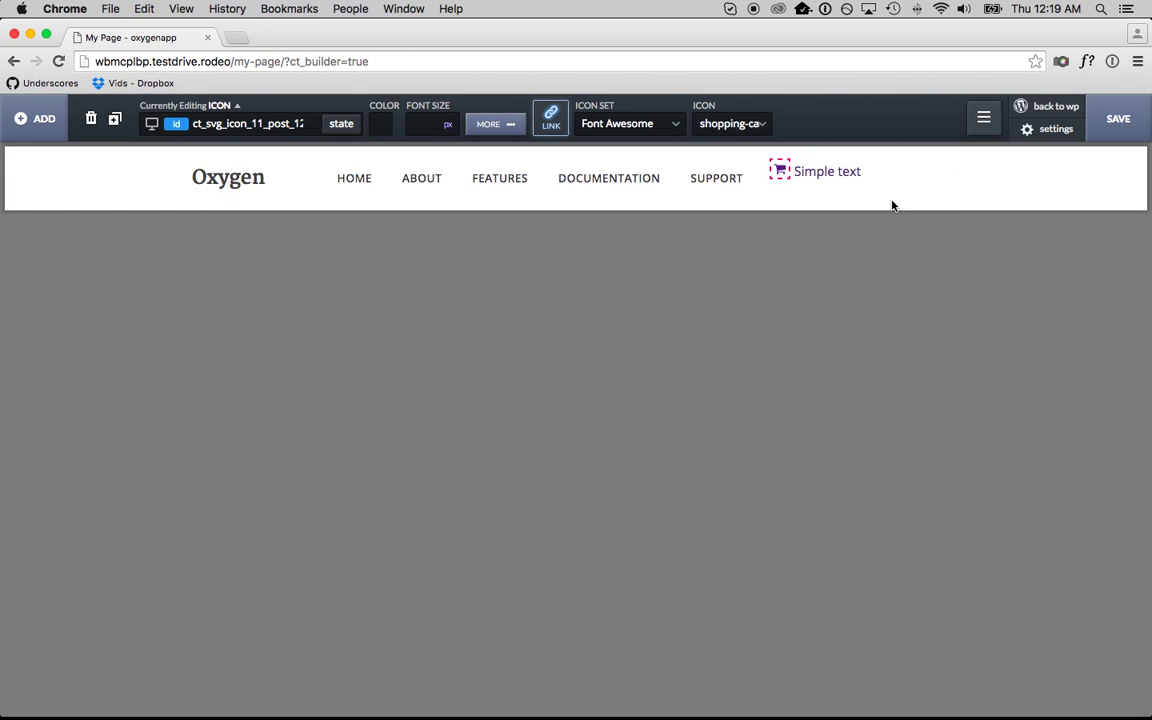
- Change the text block's wording to 'Buy Now'
double_click(818, 172)
text(Add To)
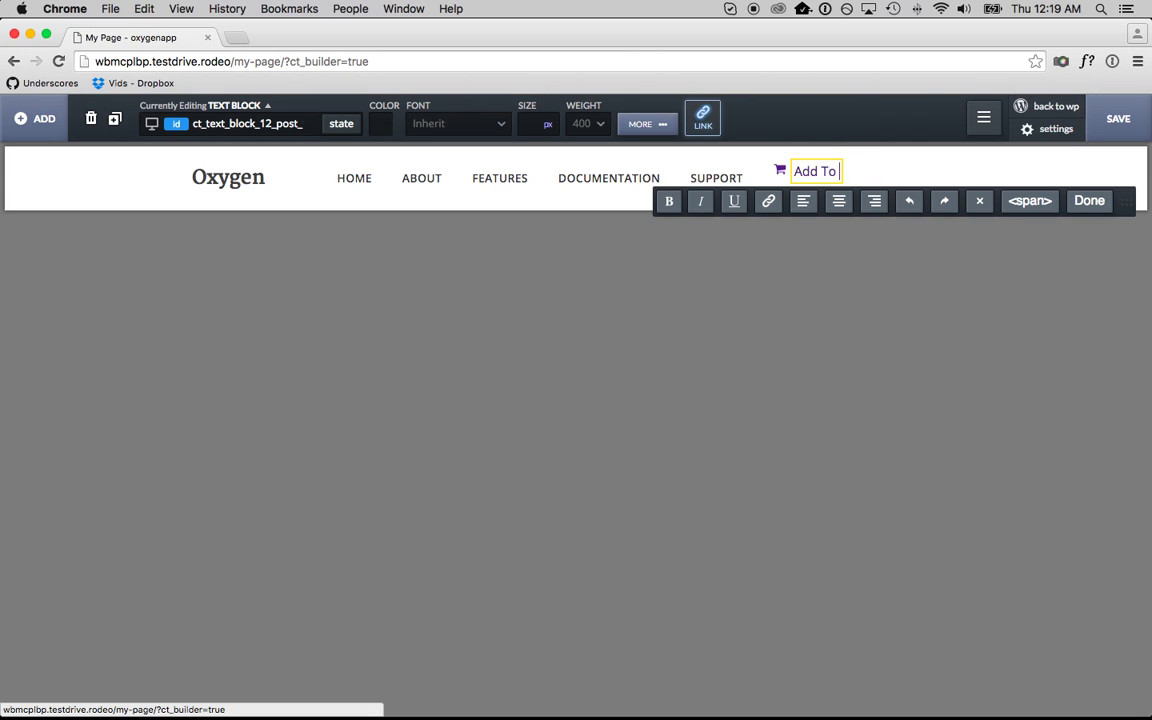
key(BackSpace)
key(BackSpace)
key(BackSpace)
key(BackSpace)
key(BackSpace)
key(BackSpace)
text(Buy Now)
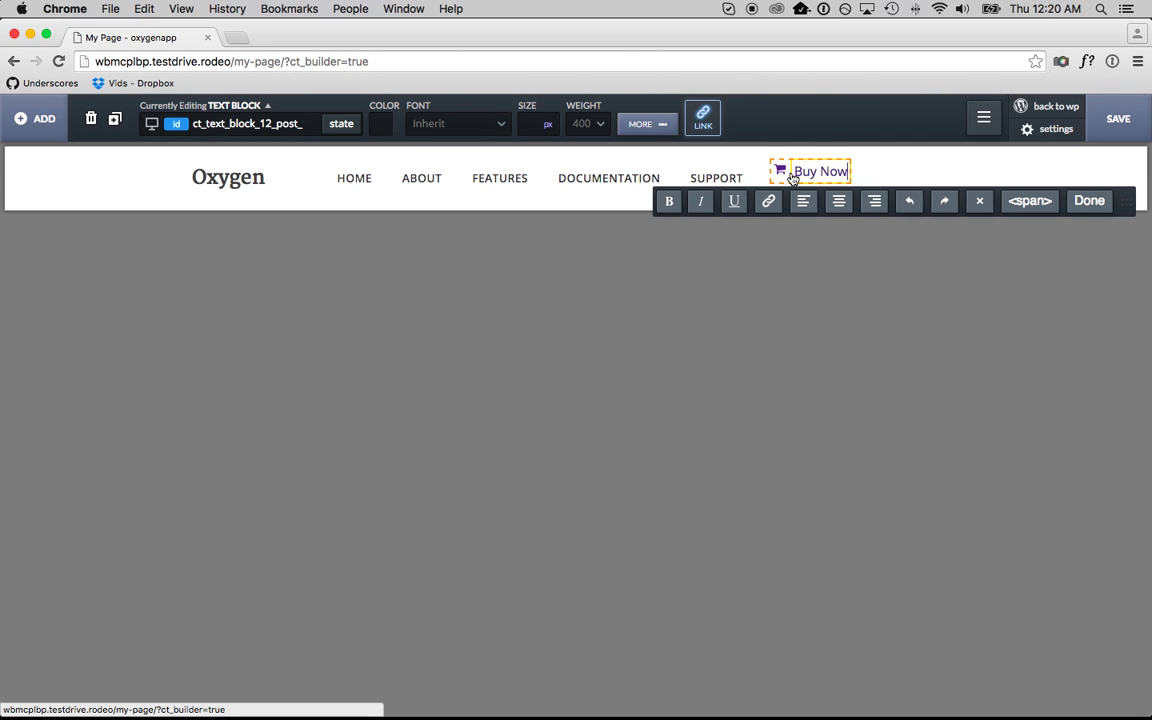
click(782, 174)
click(780, 172)
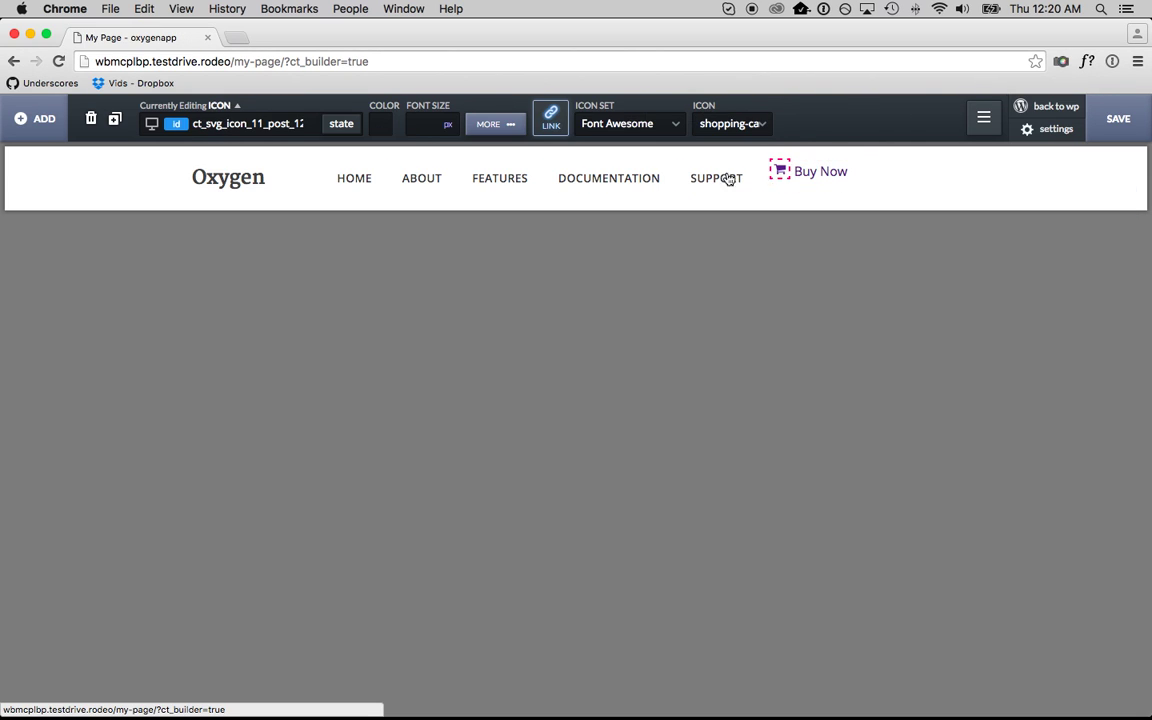
- Give the Buy Now link wrapper a bright blue background
click(782, 179)
click(706, 124)
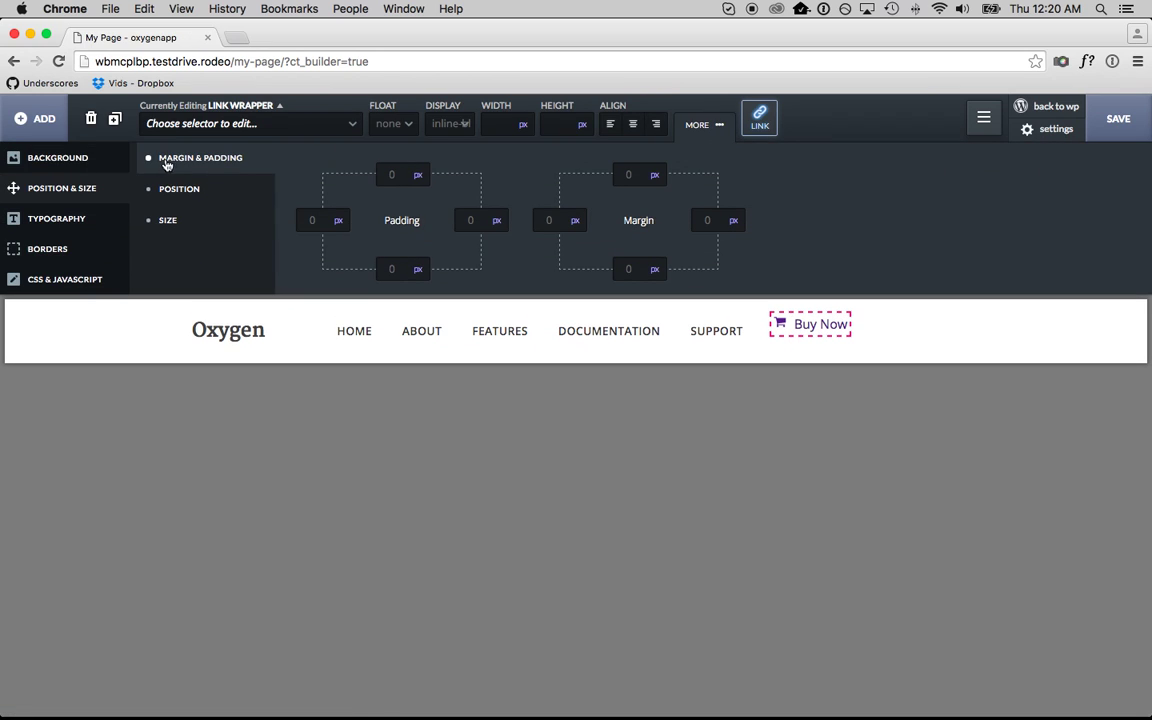
click(95, 158)
click(388, 202)
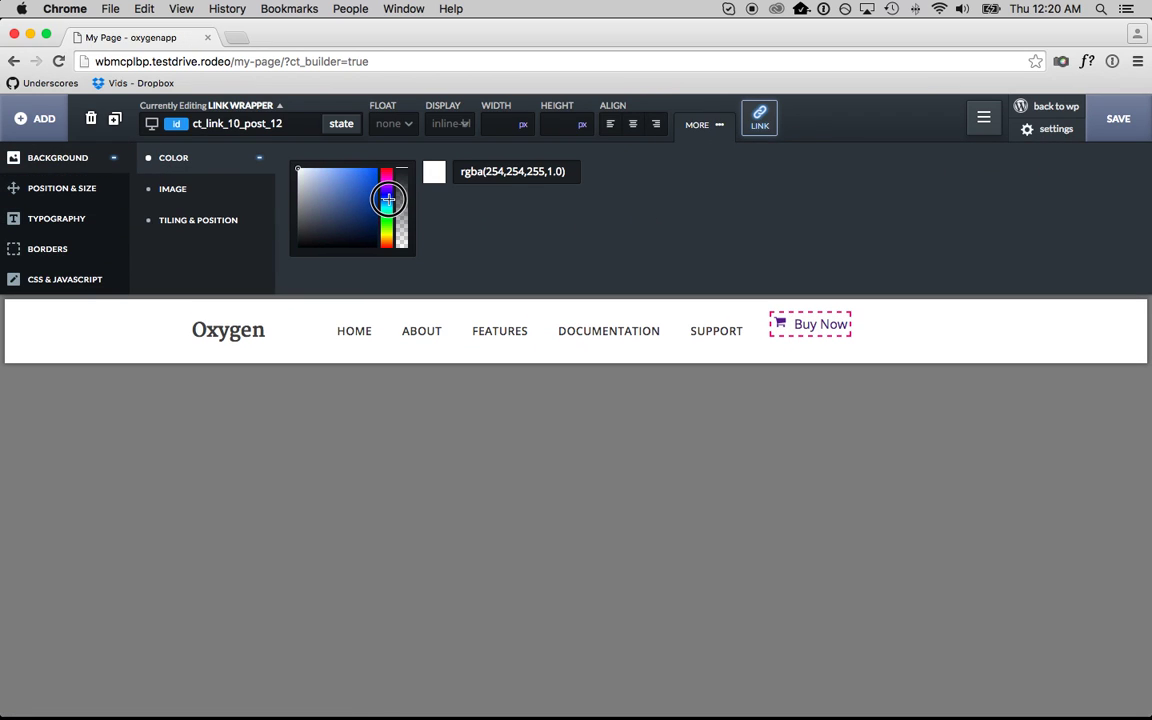
drag(379, 179, 377, 171)
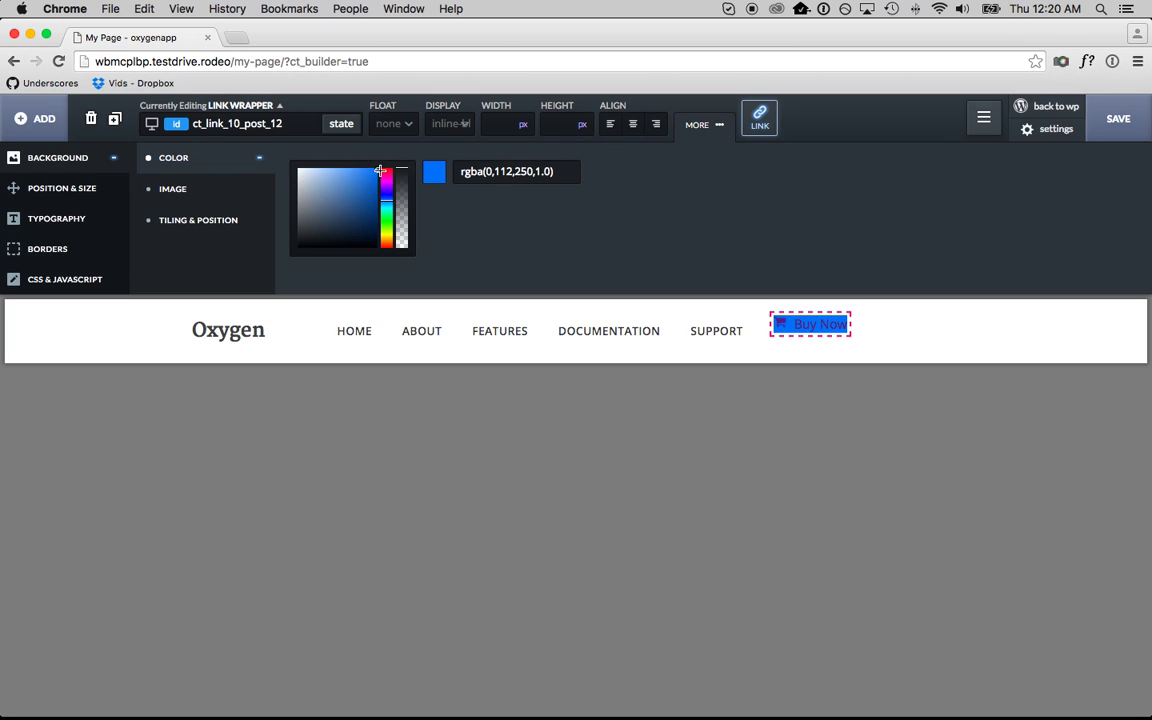
- Make the Buy Now text and cart icon white
click(815, 324)
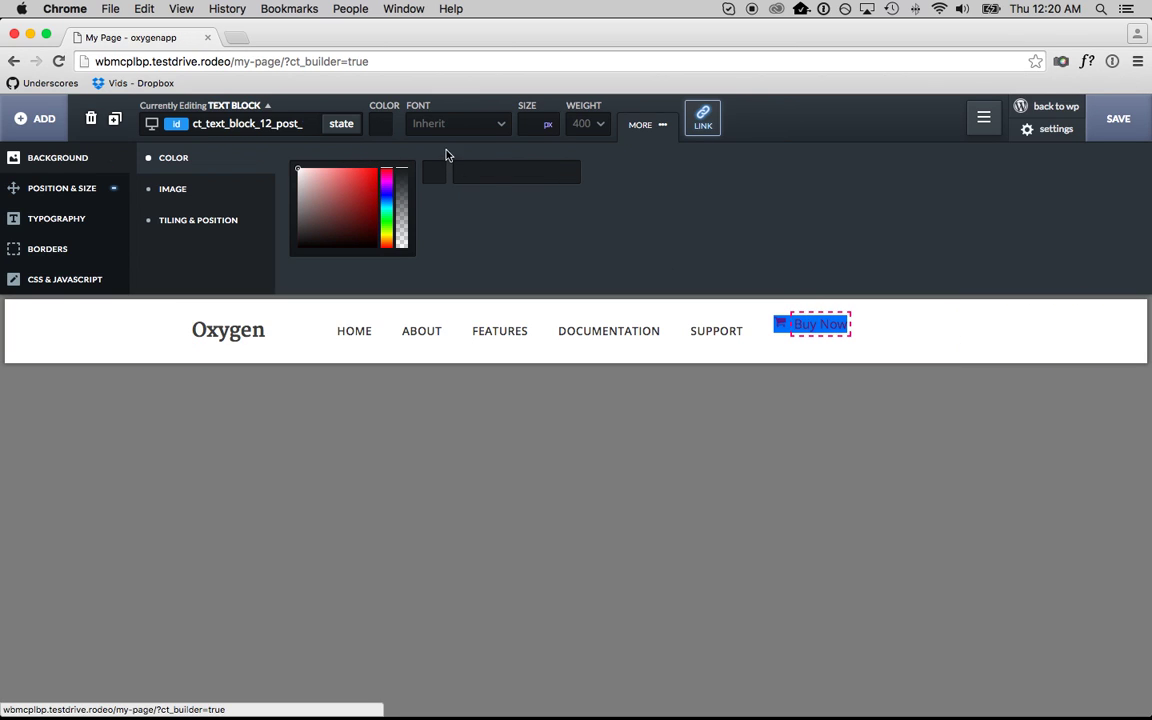
click(381, 123)
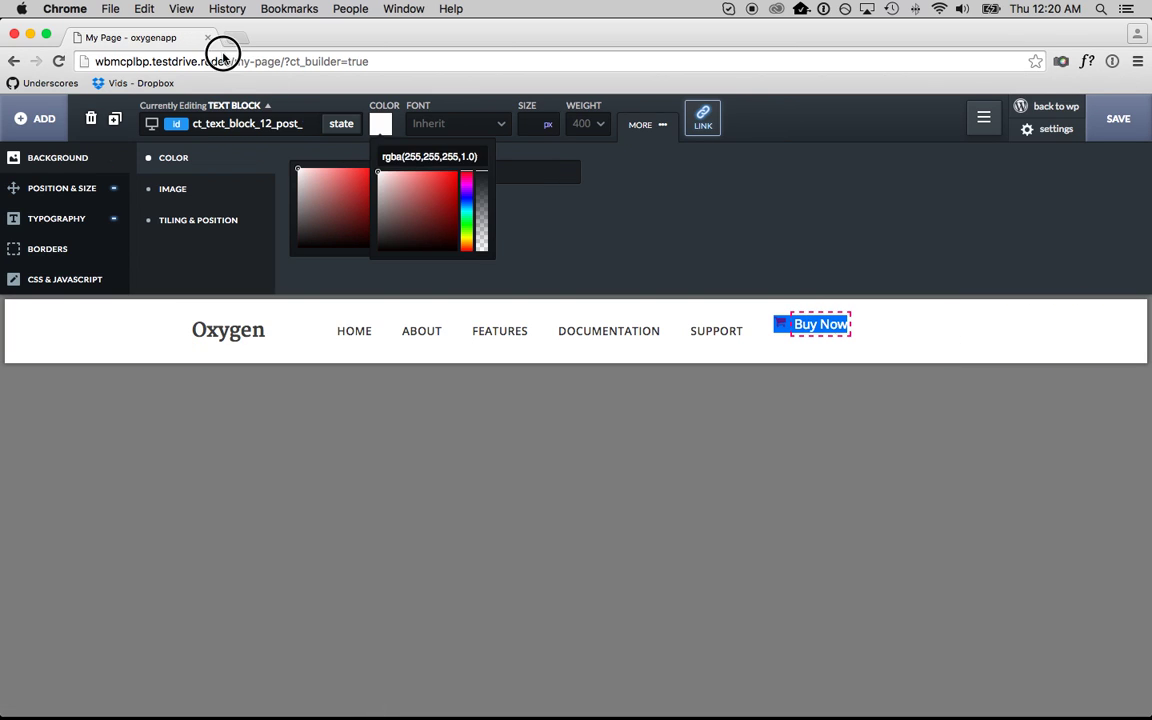
click(780, 324)
click(383, 127)
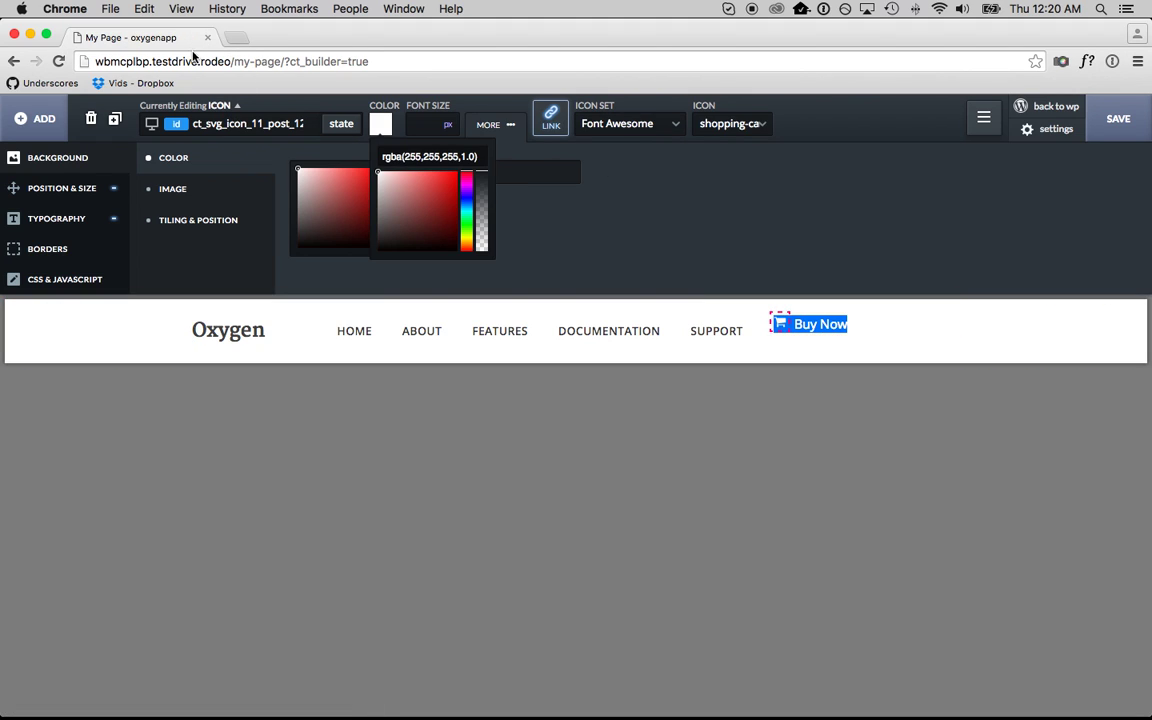
- Pad the Buy Now link 9 px top and bottom and 15 px left and right
click(237, 106)
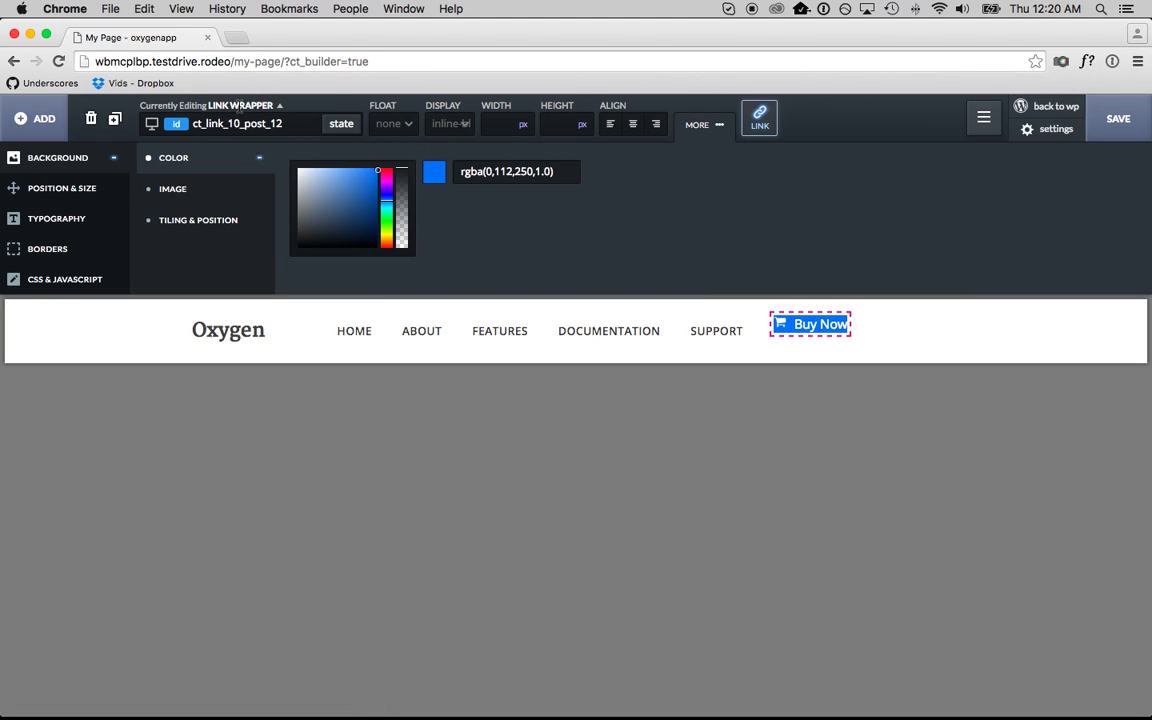
click(120, 189)
click(400, 175)
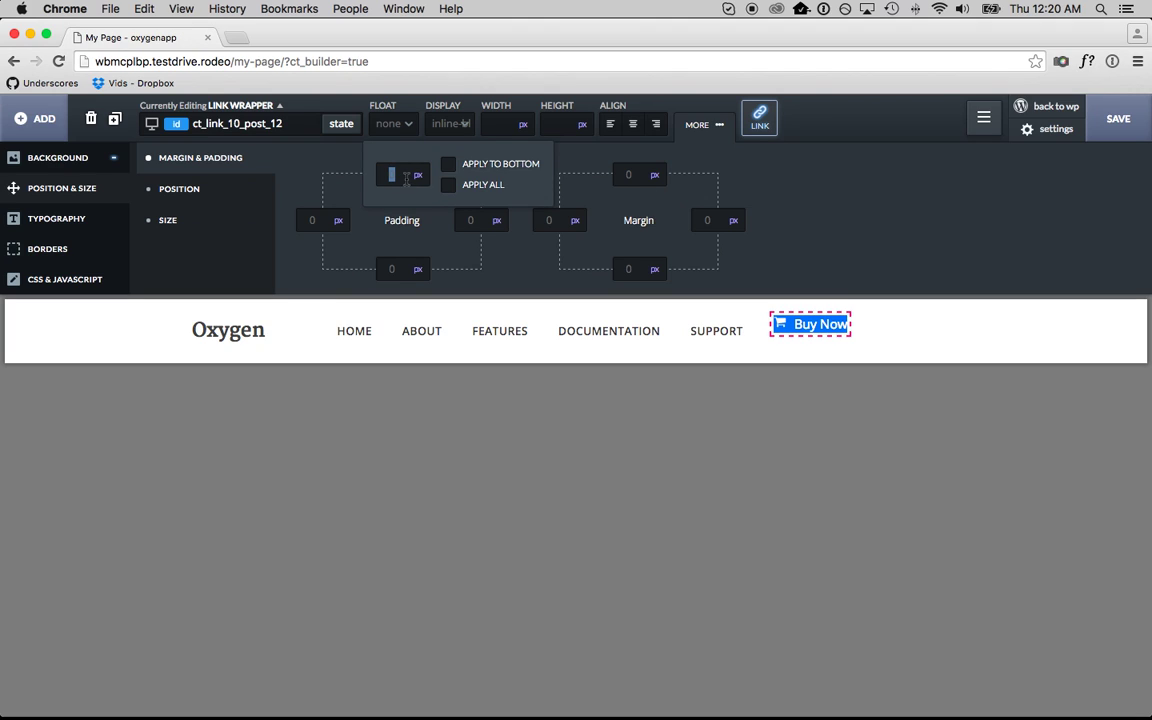
text(7)
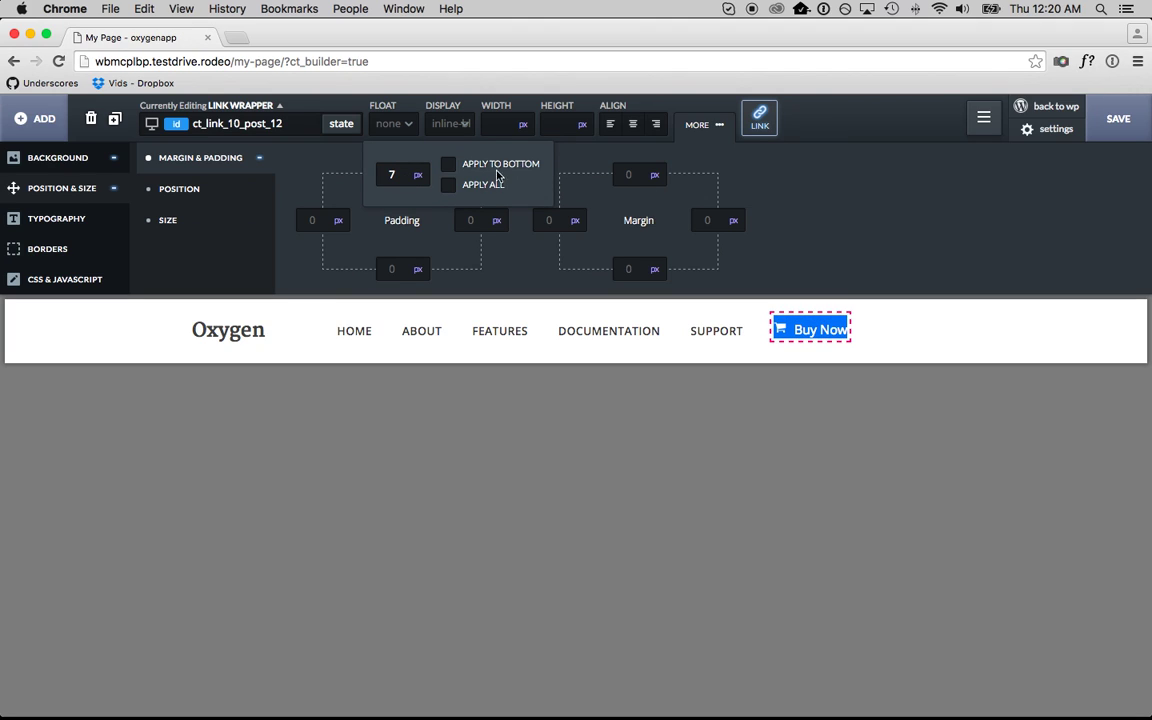
click(448, 163)
click(392, 175)
text(12)
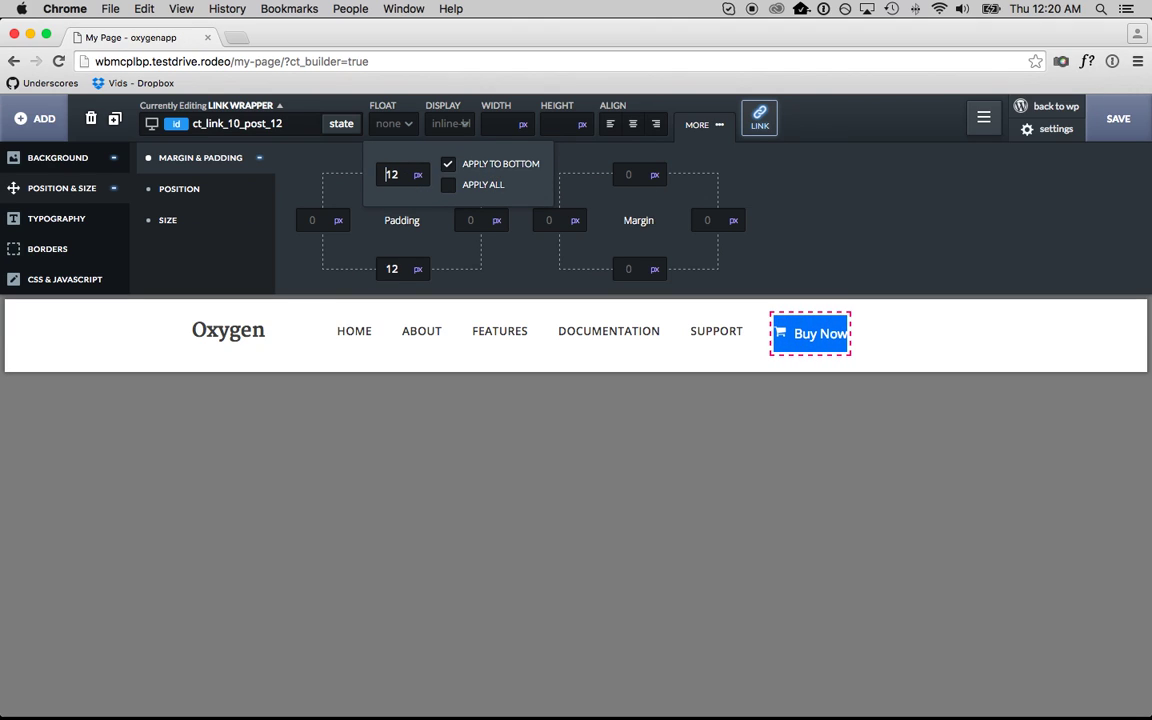
key(Down)
key(Down)
key(Down)
click(470, 220)
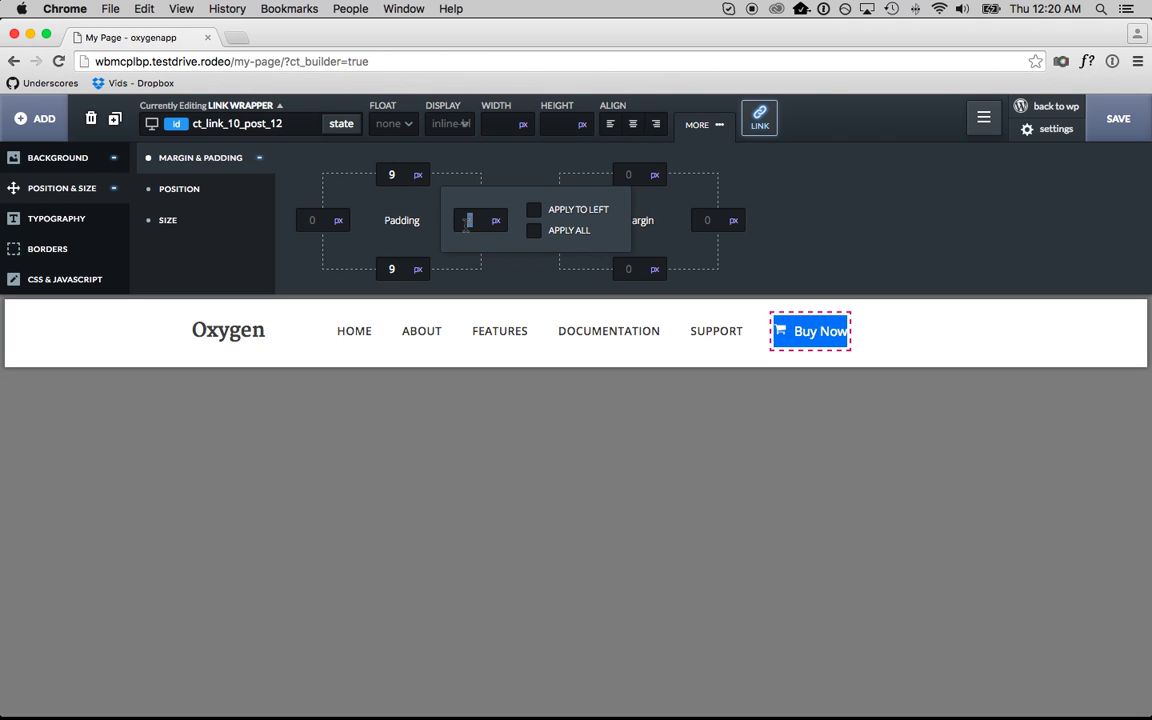
text(12)
click(587, 214)
click(466, 220)
key(Up)
key(Up)
key(Up)
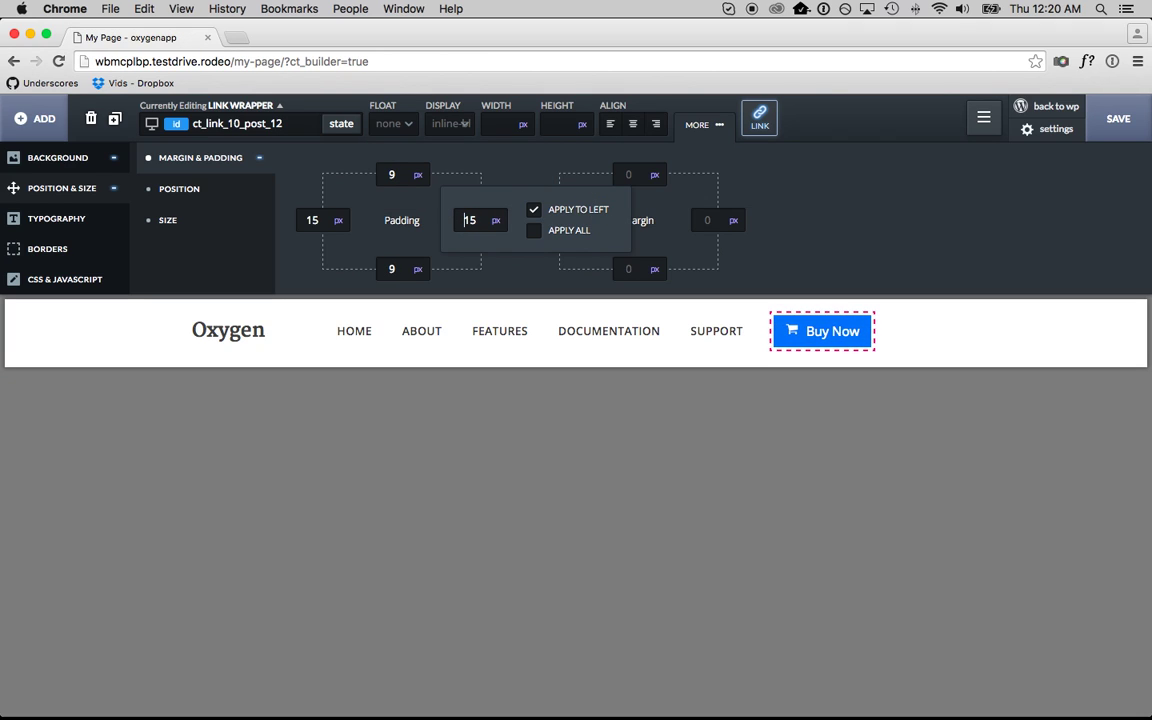
- Give the cart icon a 2 px top margin
click(790, 330)
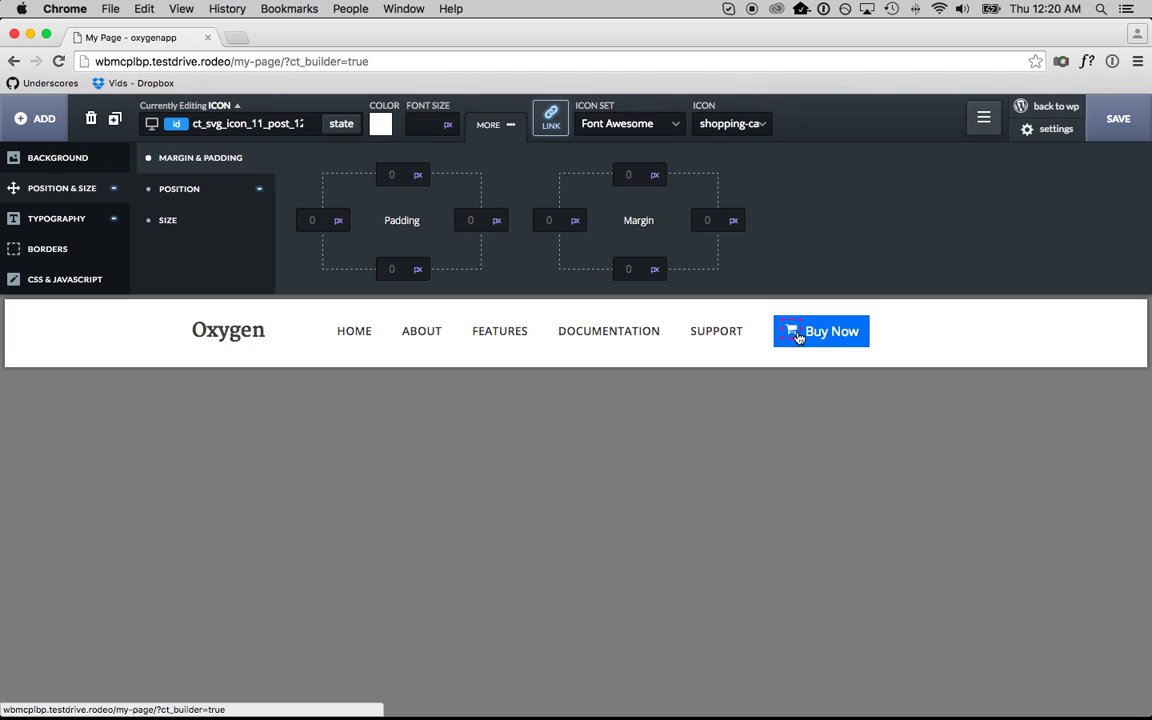
click(628, 175)
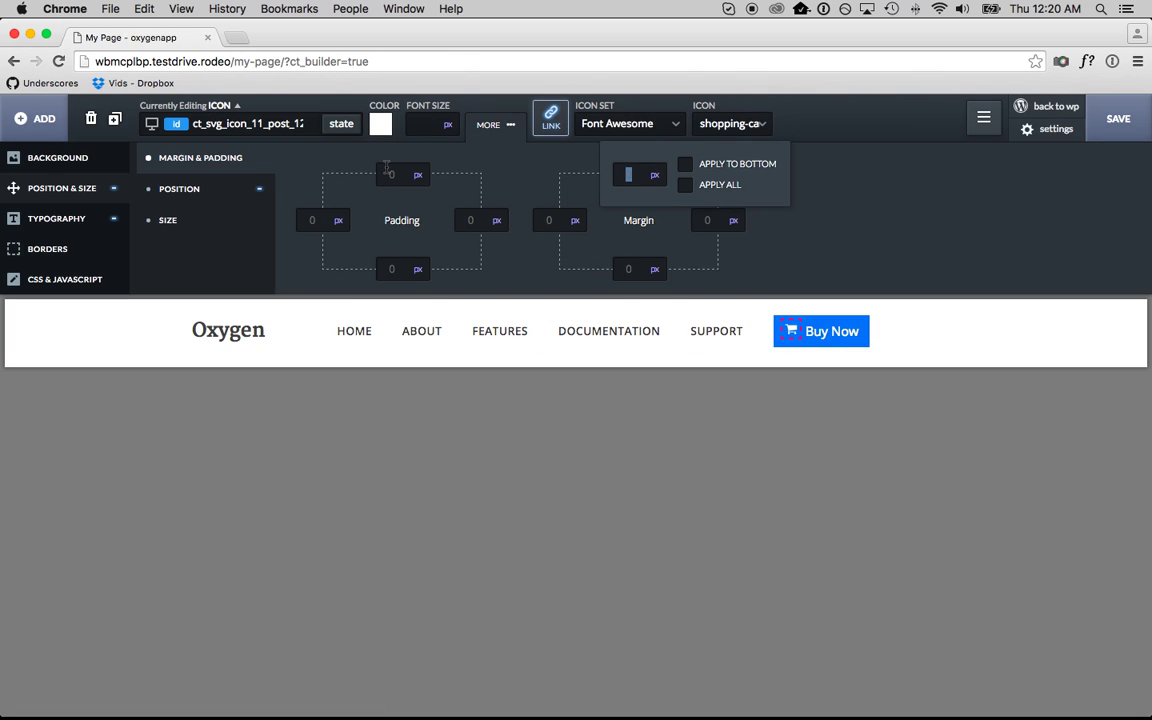
text(2)
click(879, 334)
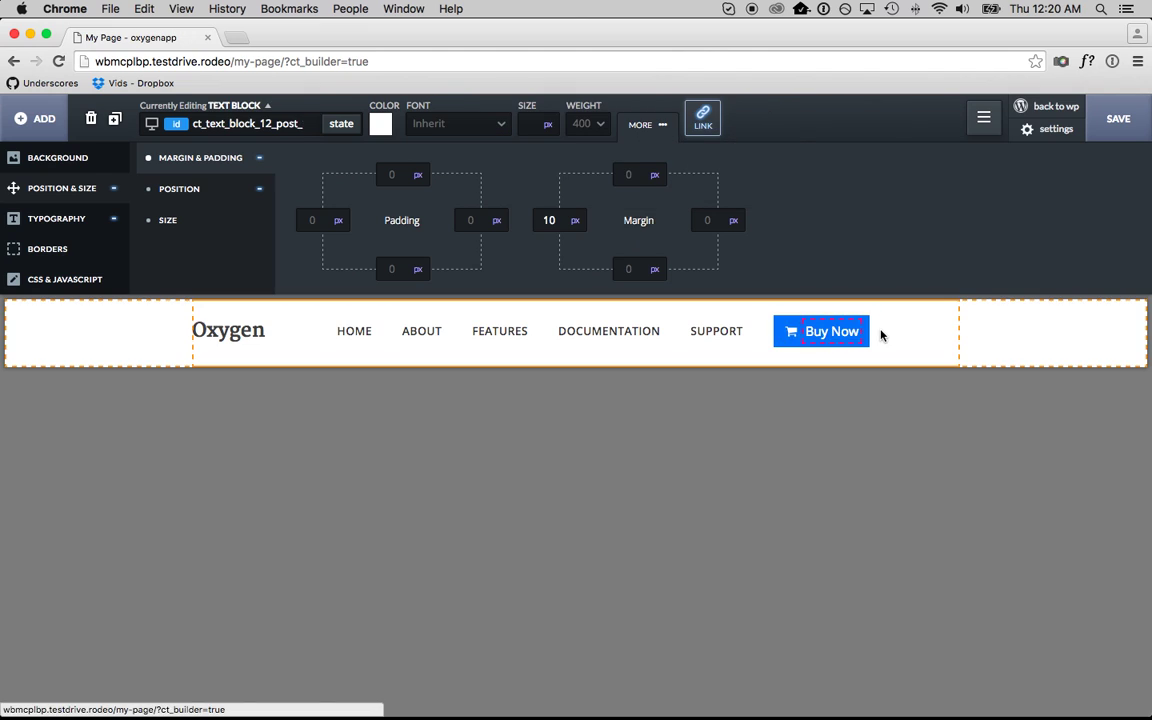
- Float the Buy Now link wrapper to the right
click(868, 343)
click(868, 343)
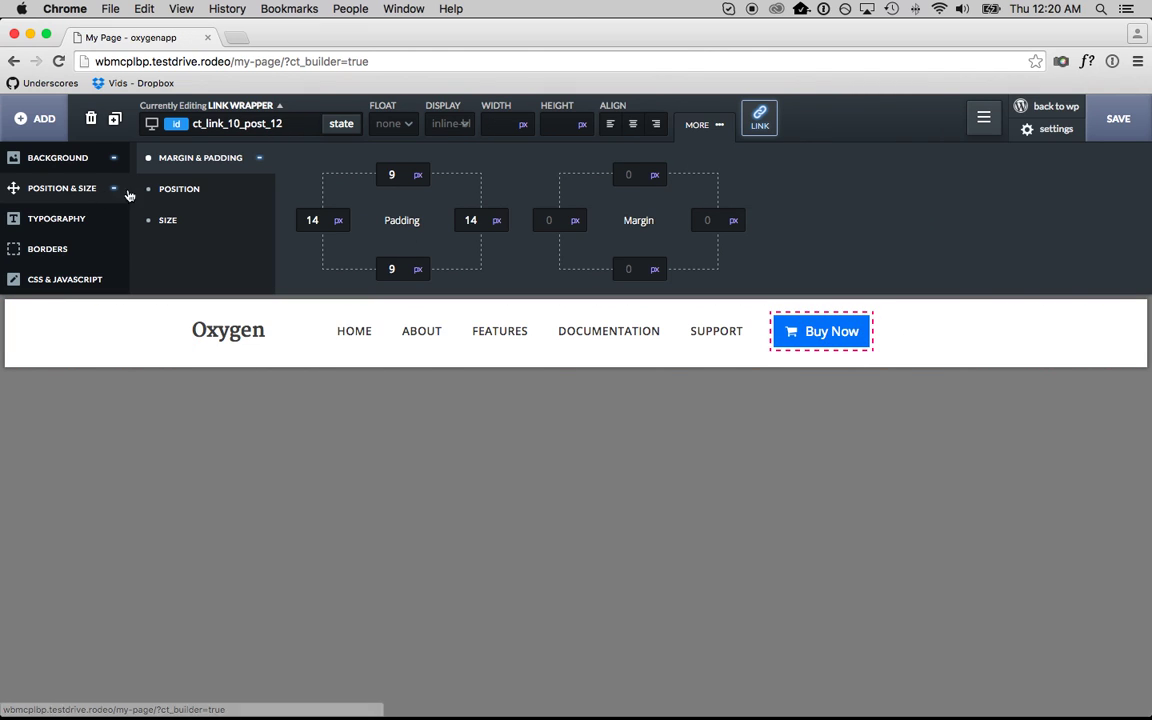
click(195, 190)
click(383, 228)
- Round all four corners of the Buy Now button by 4 px
click(90, 258)
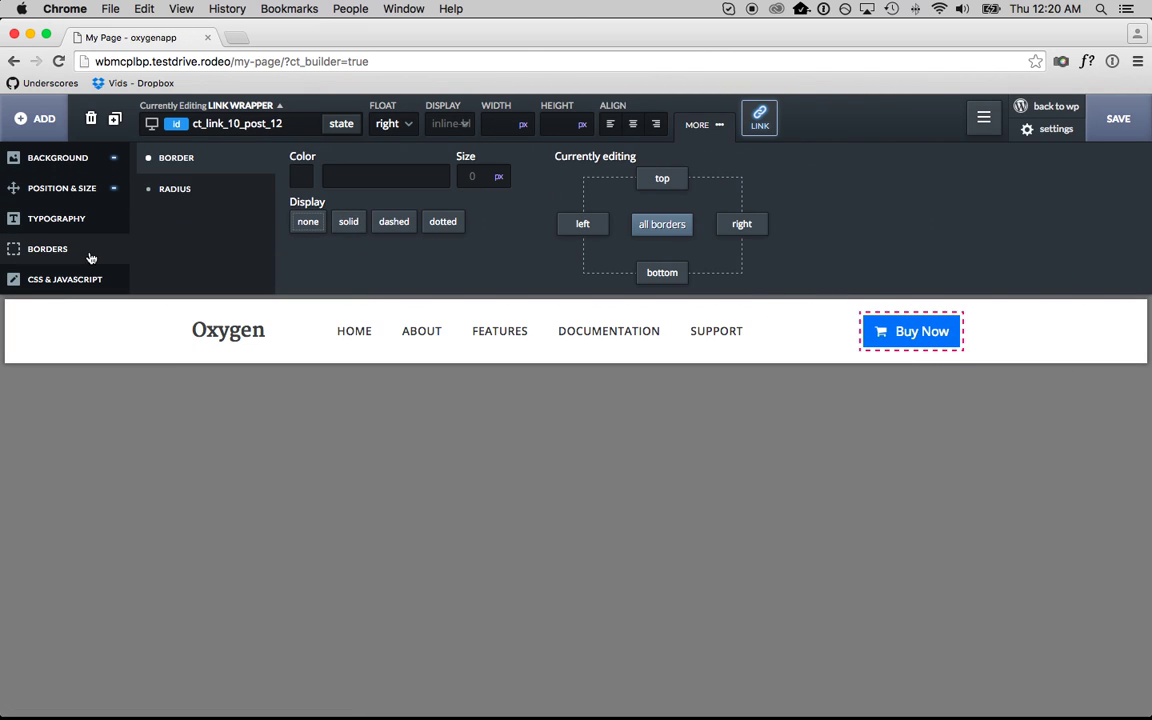
click(175, 204)
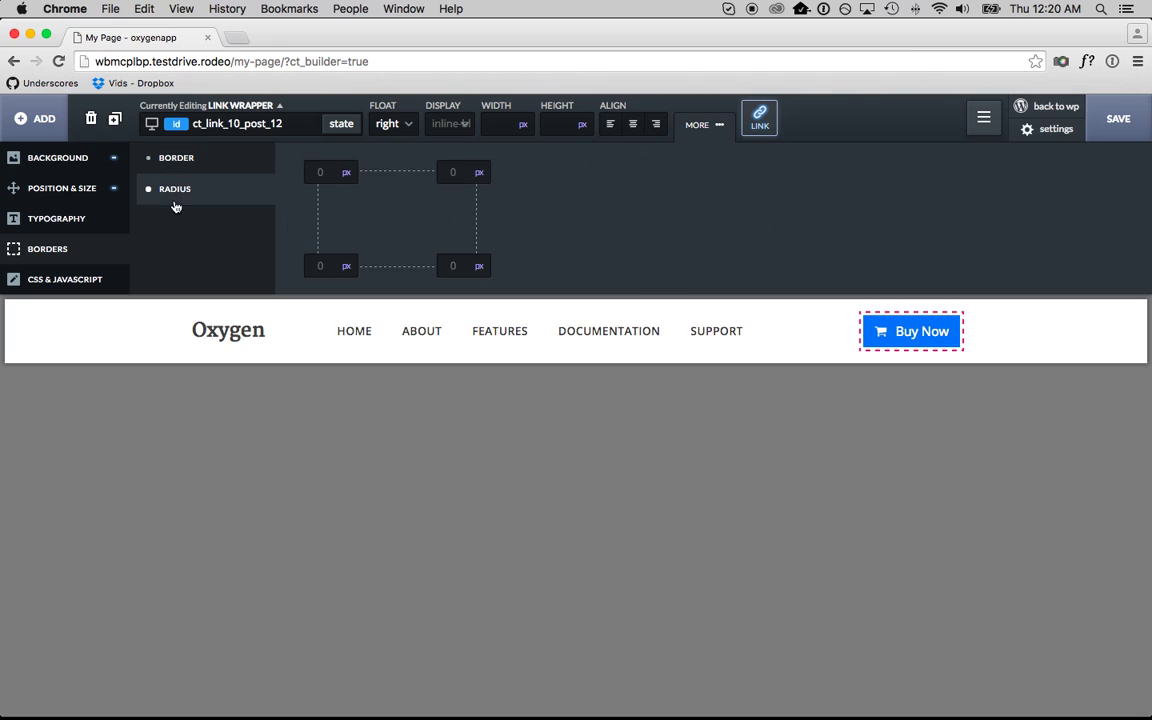
click(334, 166)
text(4)
click(377, 172)
click(765, 334)
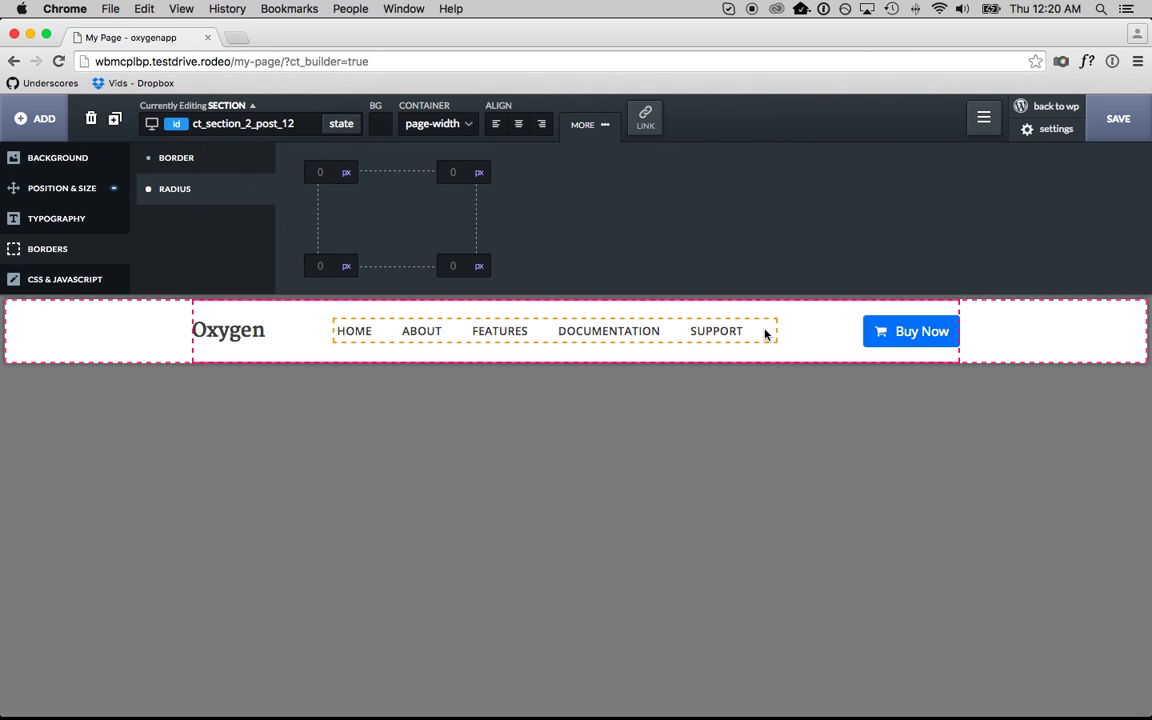
- In the DOM tree, drag the FEATURES link above ABOUT so it follows HOME
click(826, 338)
click(983, 120)
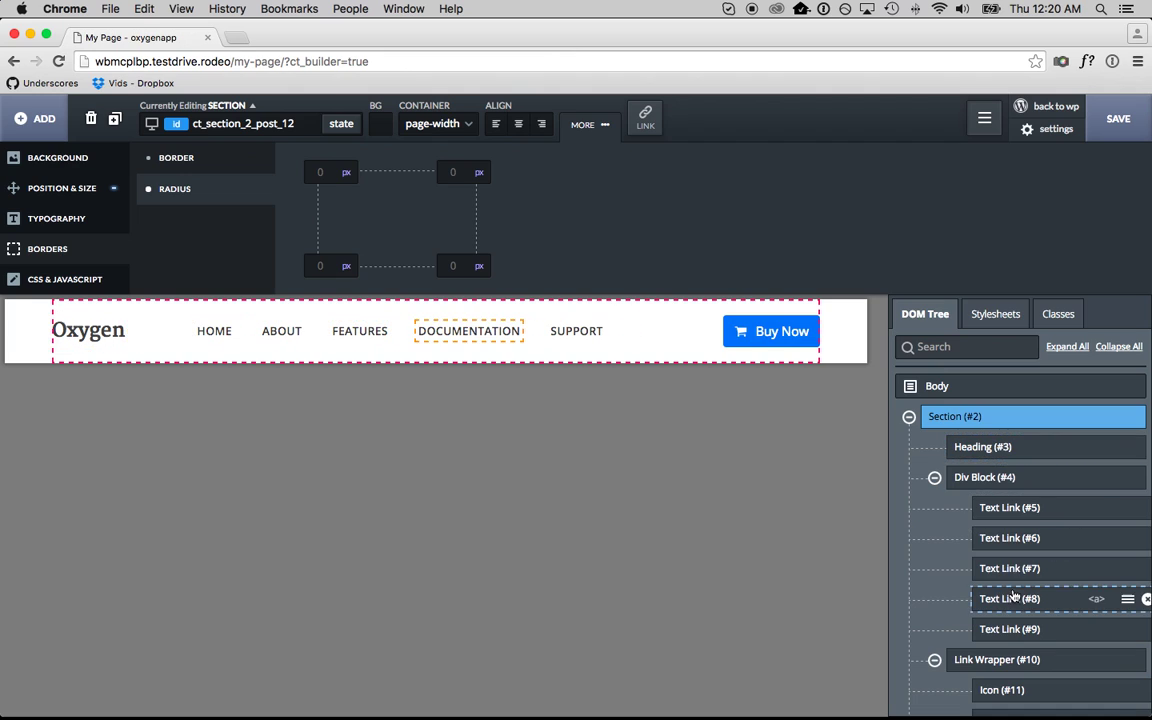
scroll(1014, 595, down, 1)
click(1017, 548)
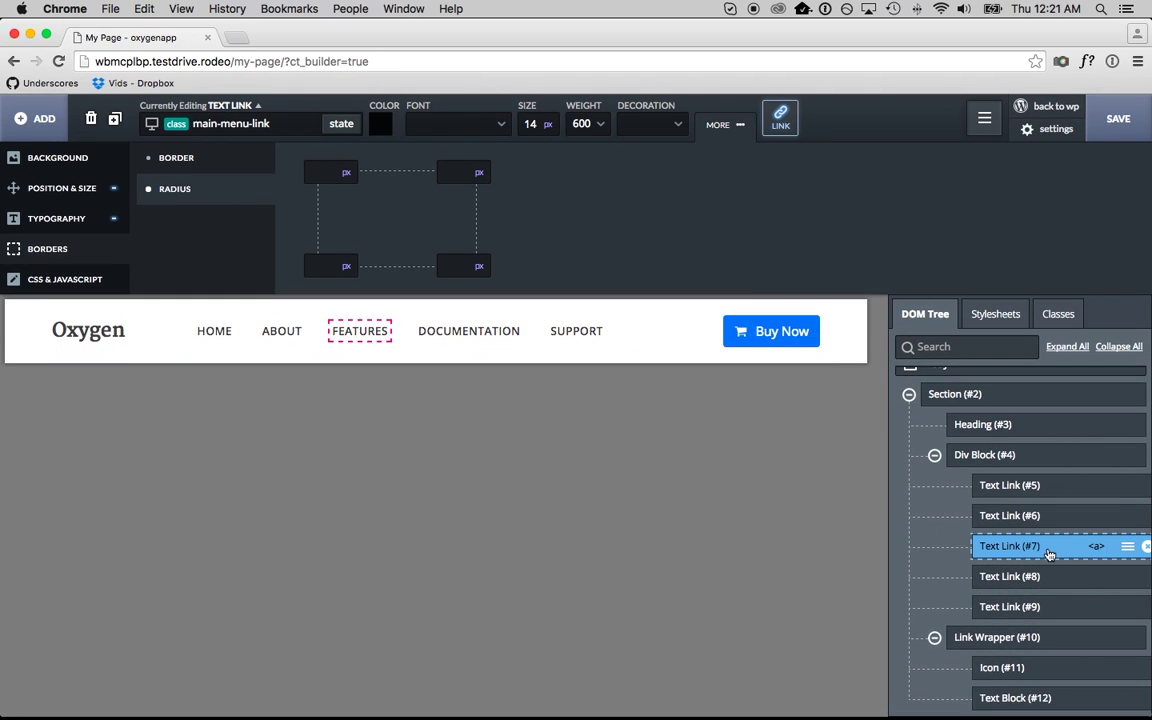
drag(1049, 555, 1039, 512)
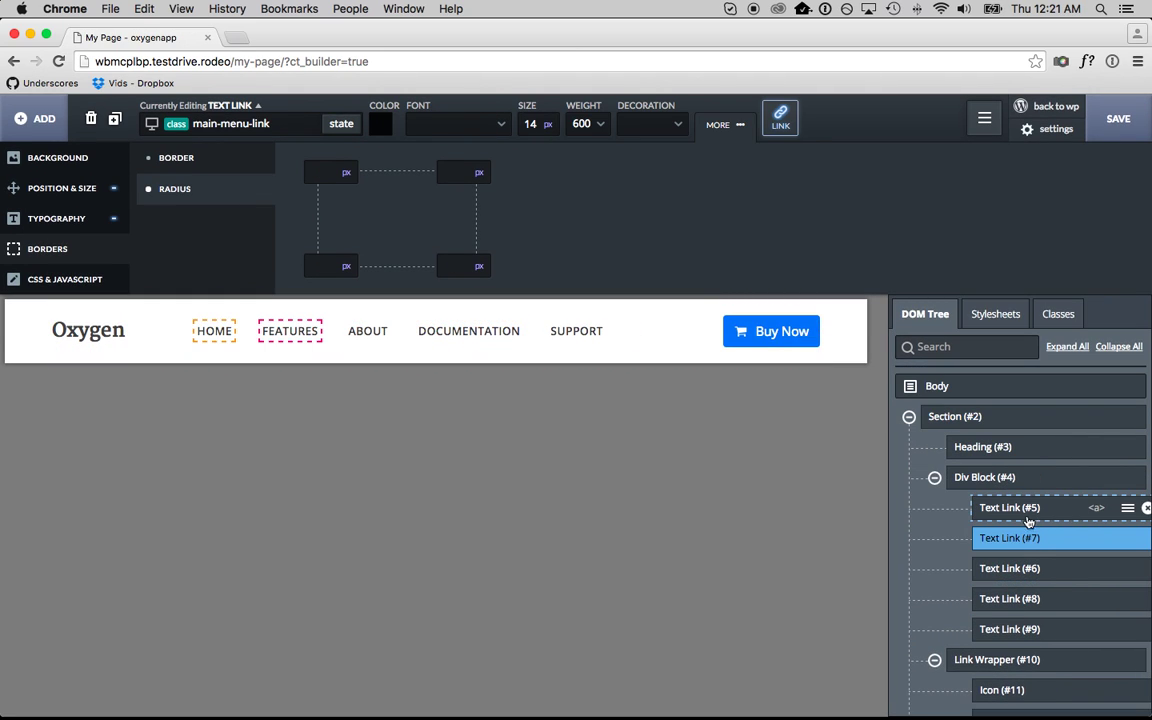
click(1025, 512)
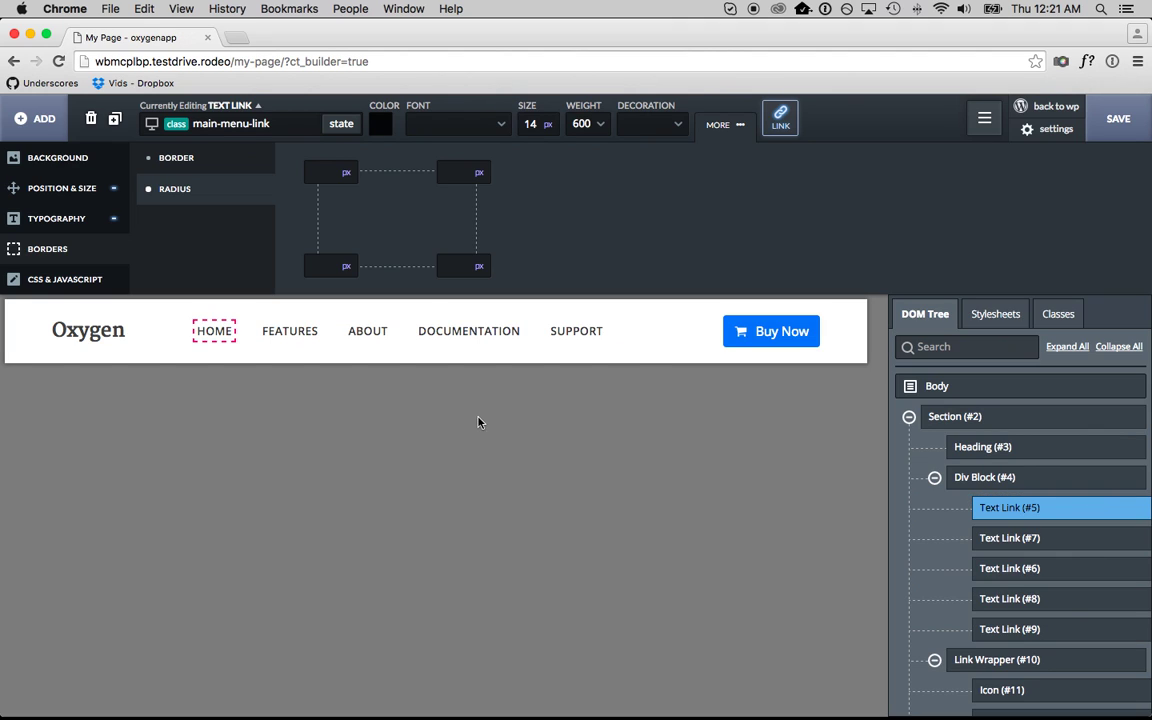
- Delete the old header section and add the prebuilt Standard Header with logo, HOME–BLOG menu and BUY NOW button
click(701, 361)
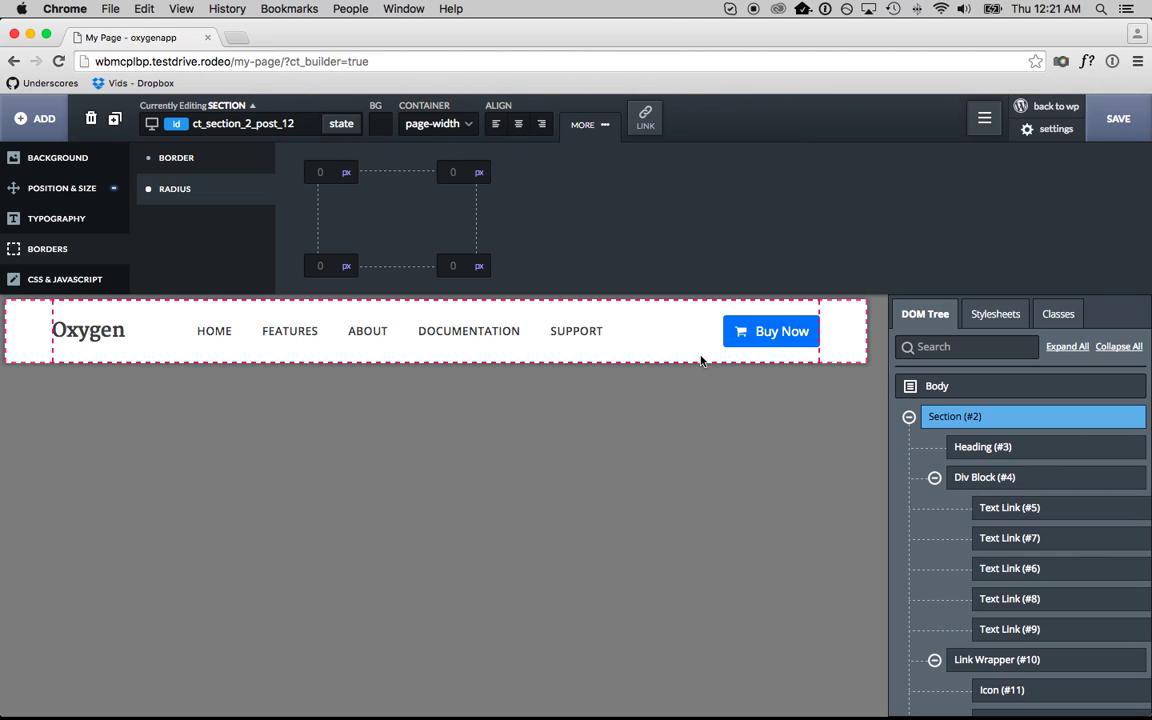
click(97, 120)
click(40, 118)
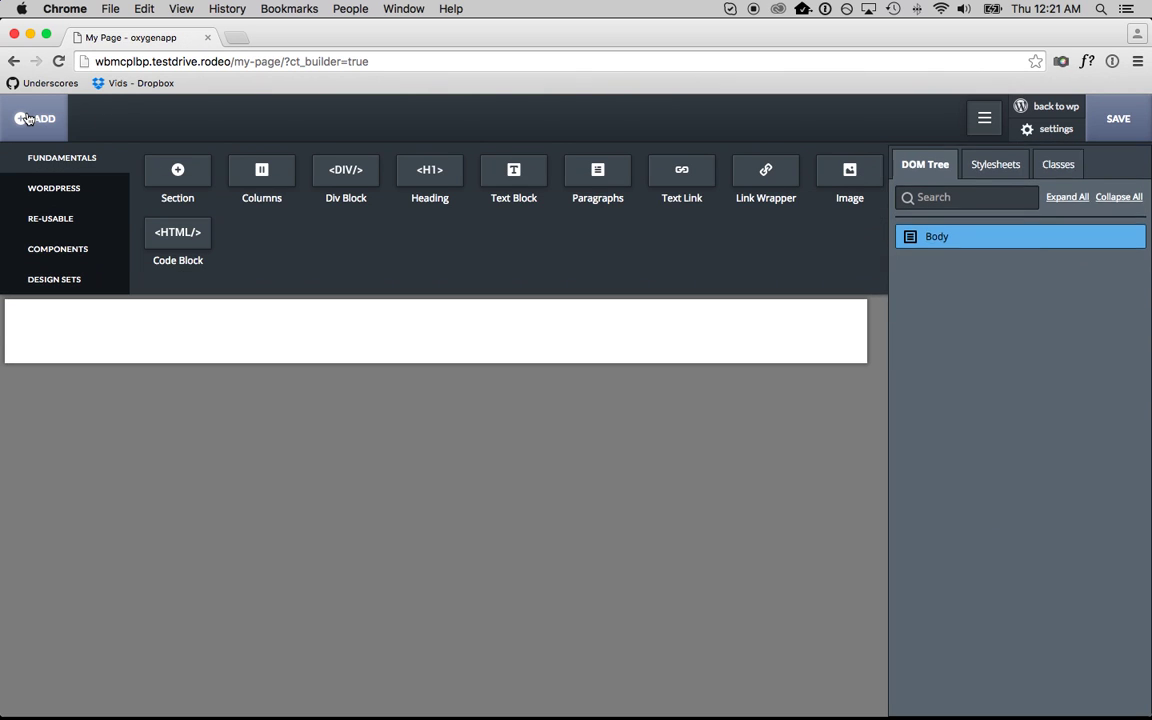
click(113, 250)
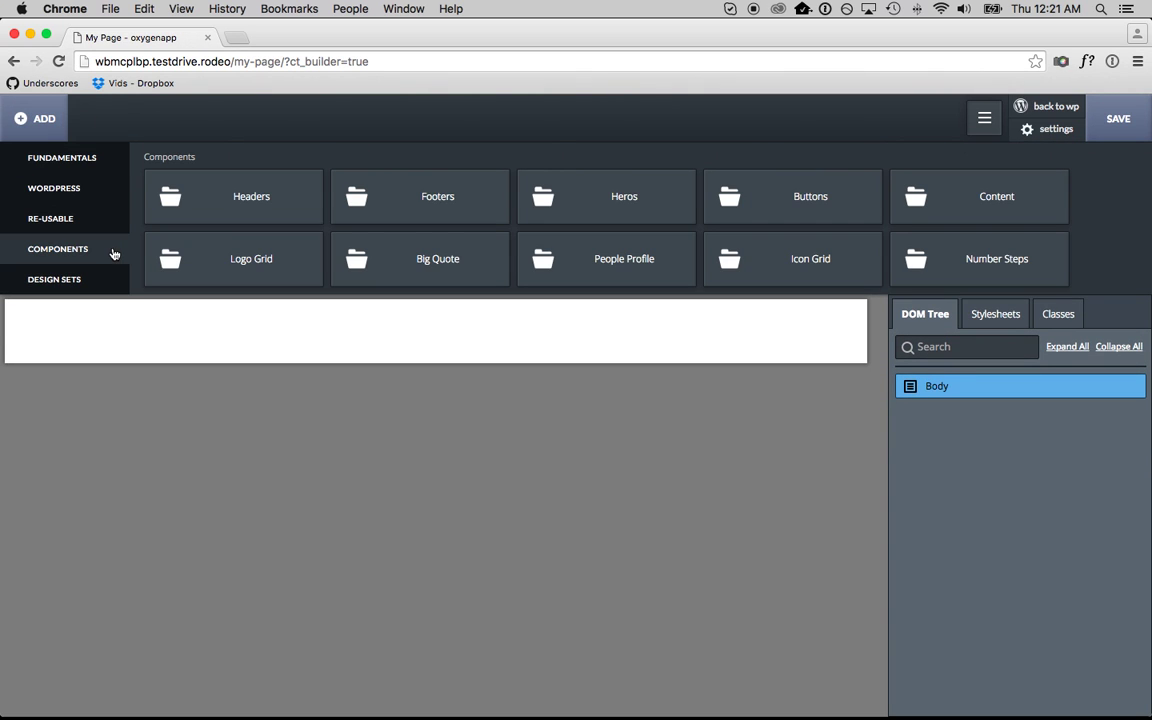
scroll(221, 186, down, 3)
scroll(221, 186, up, 3)
click(283, 186)
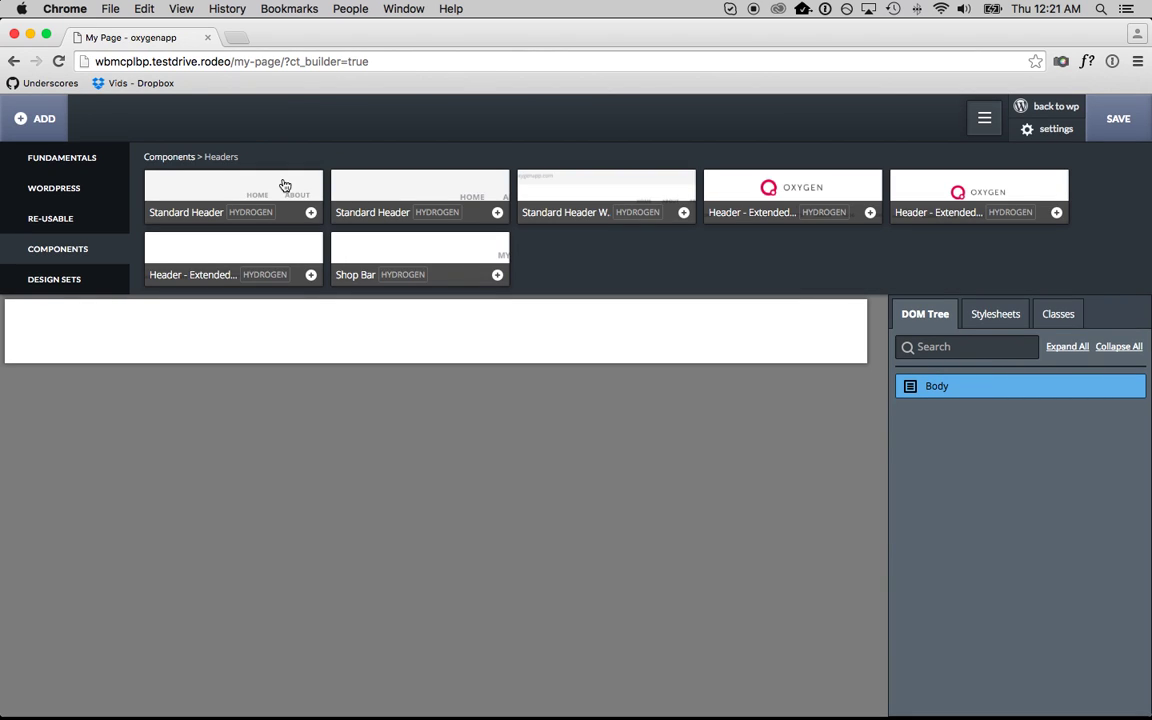
click(776, 191)
key(Right)
key(Right)
key(Right)
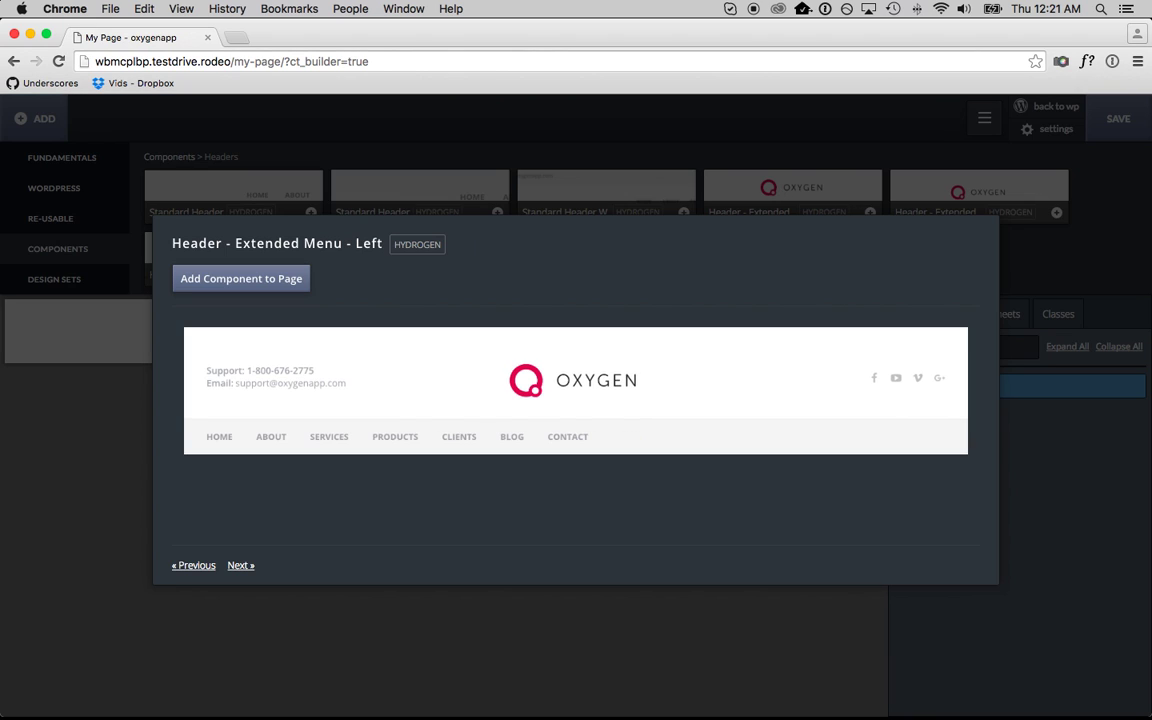
key(Right)
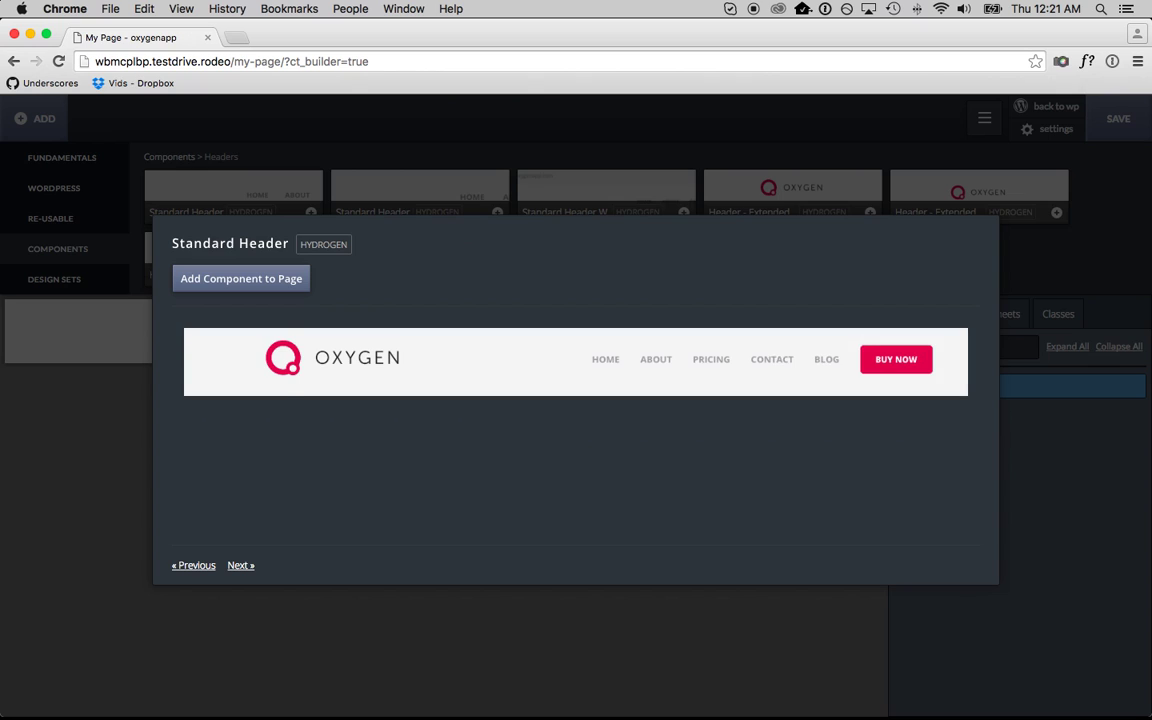
click(288, 282)
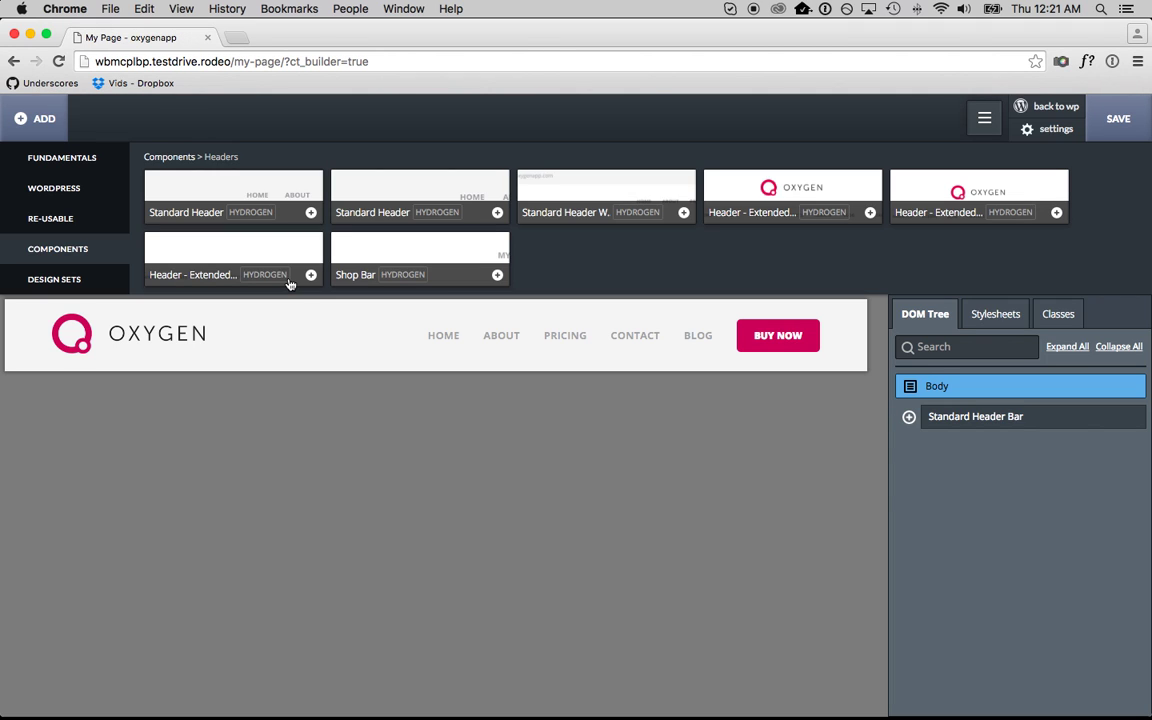
click(318, 348)
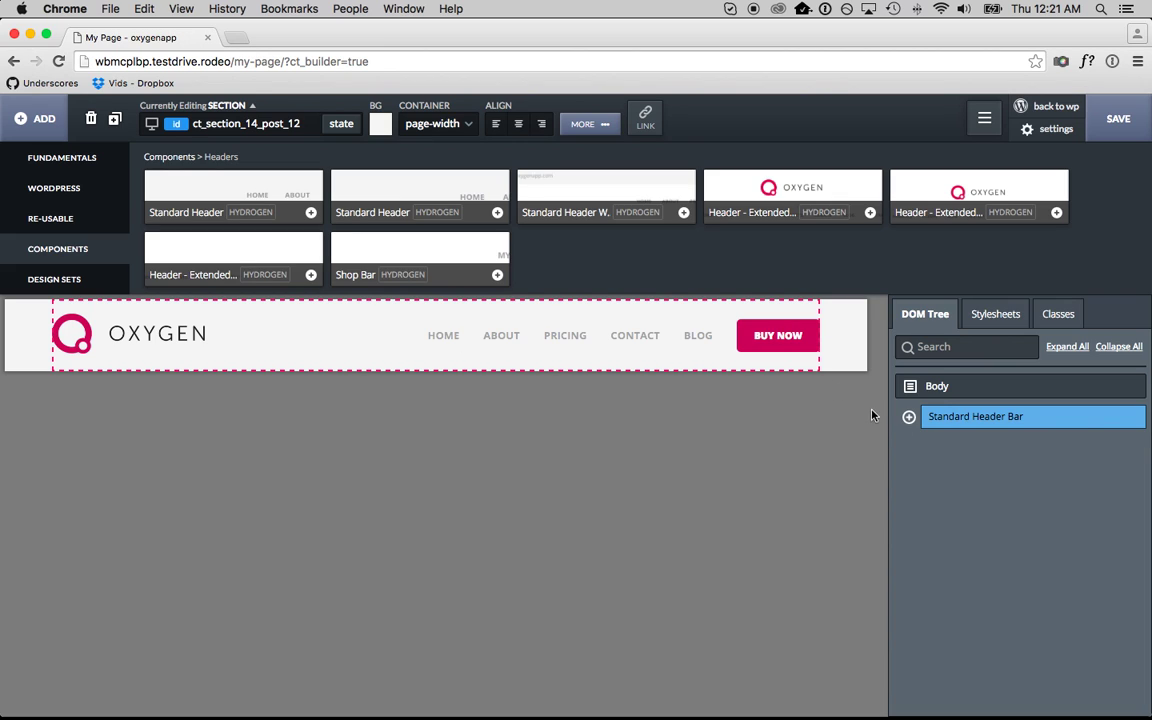
- Give the header's BUY NOW button a blue background colour
click(908, 416)
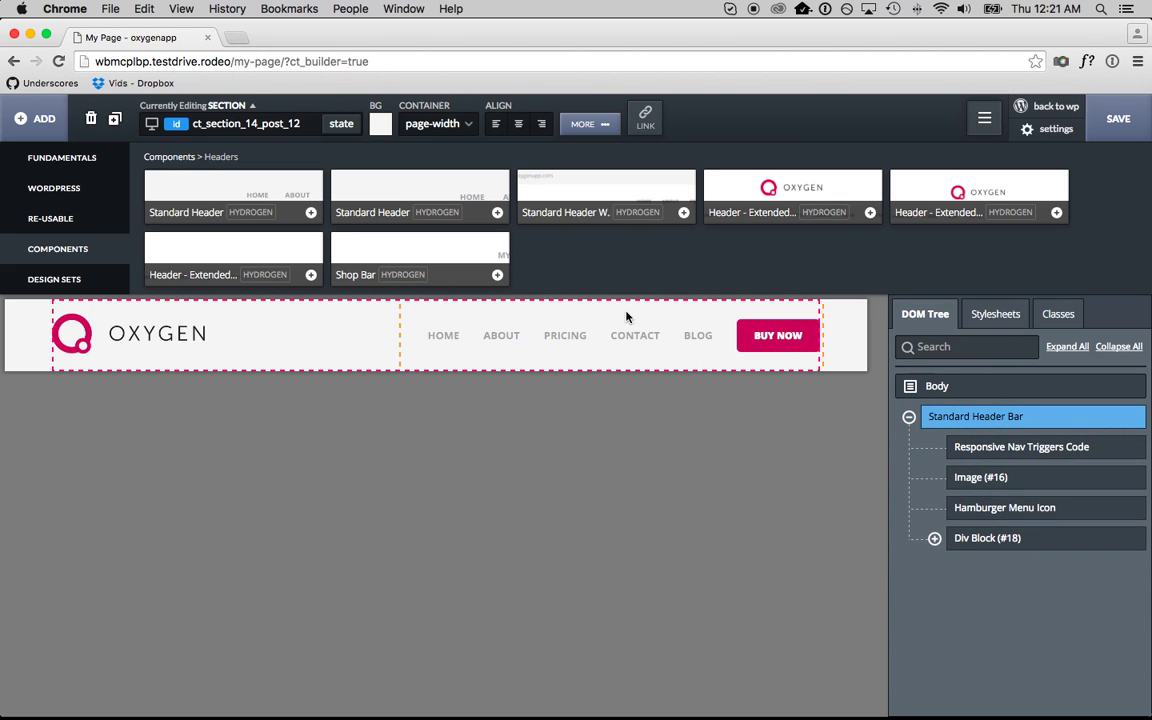
click(773, 344)
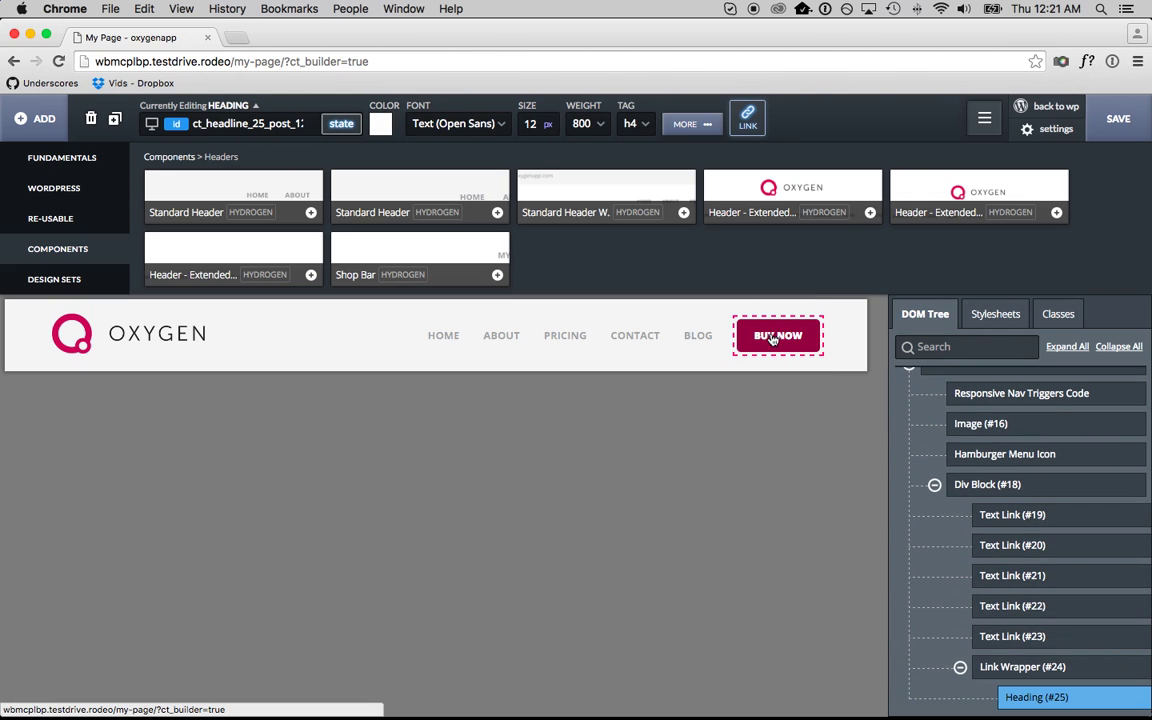
click(690, 124)
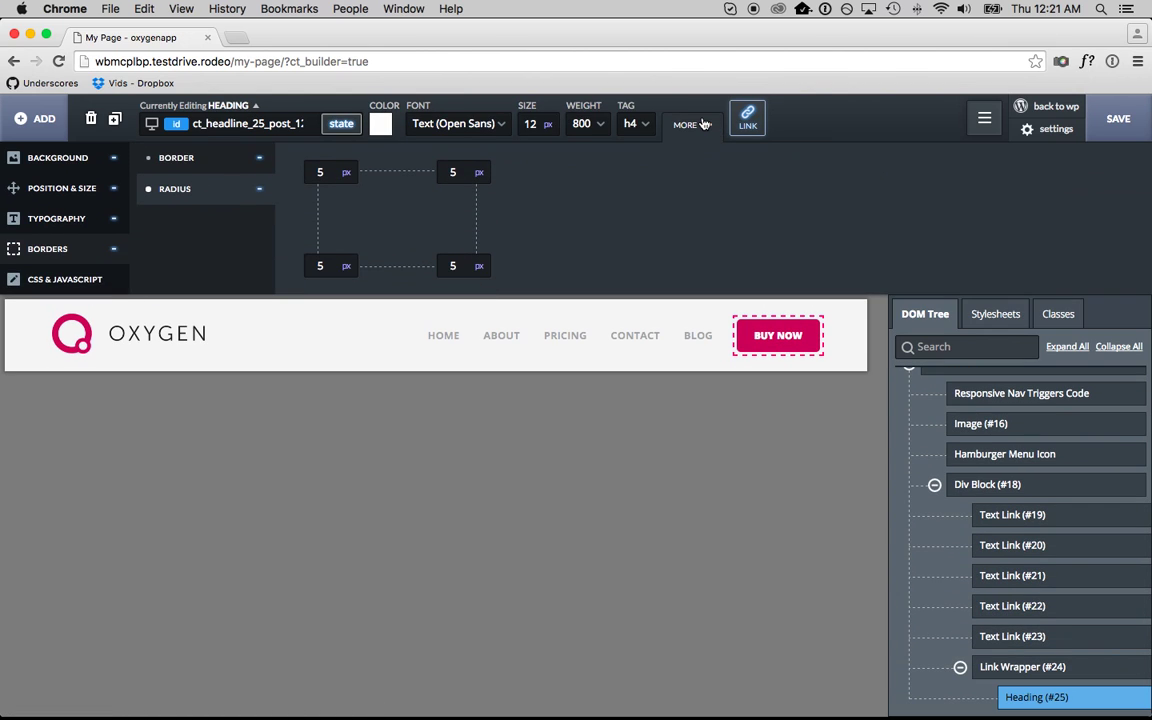
click(100, 150)
drag(387, 186, 386, 201)
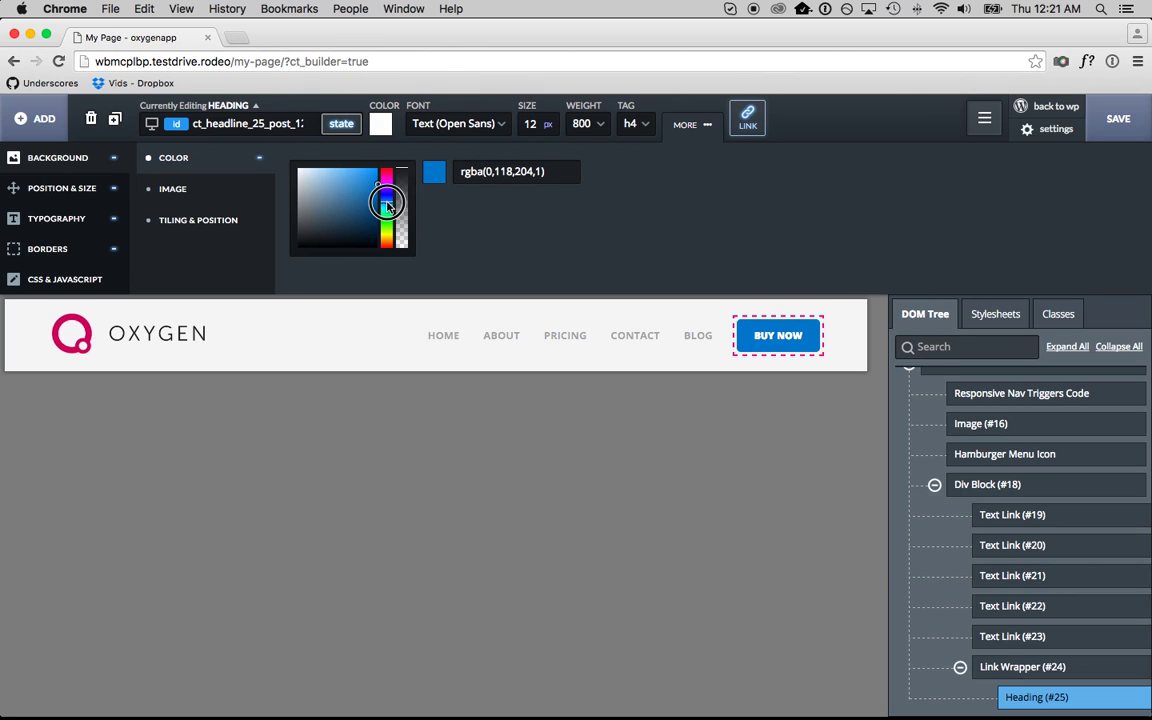
- Set the menu links' :hover text colour to blue rgba(0,33,204,1)
click(449, 340)
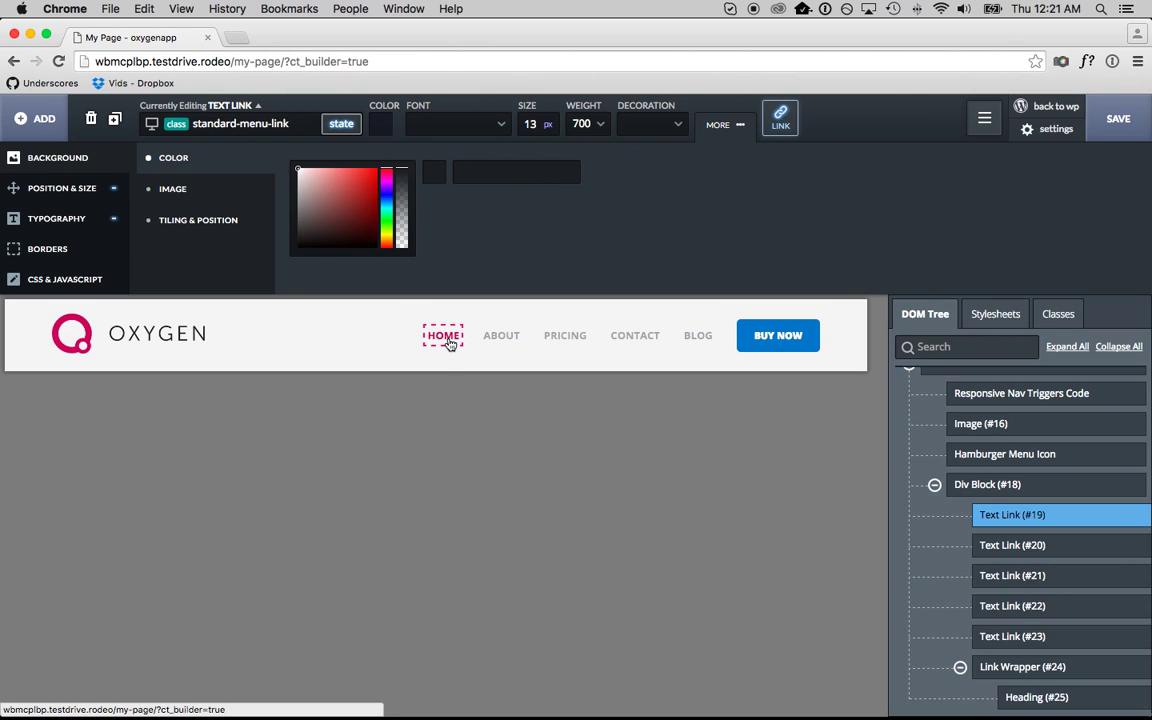
click(343, 124)
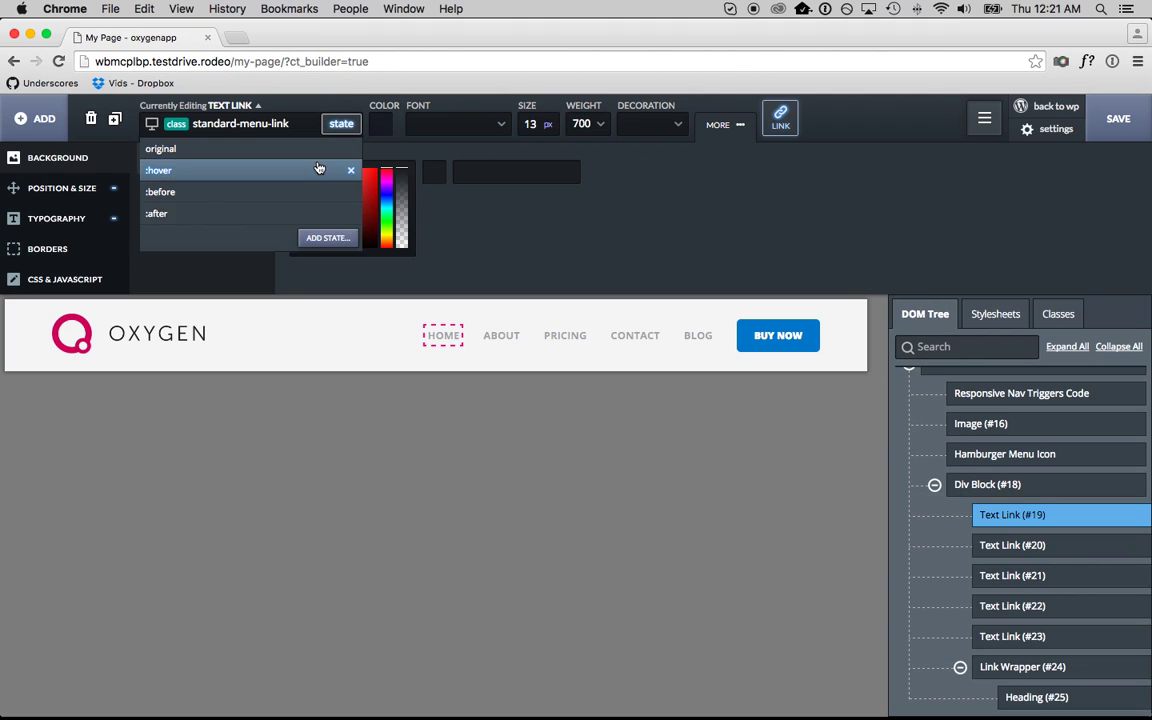
click(318, 168)
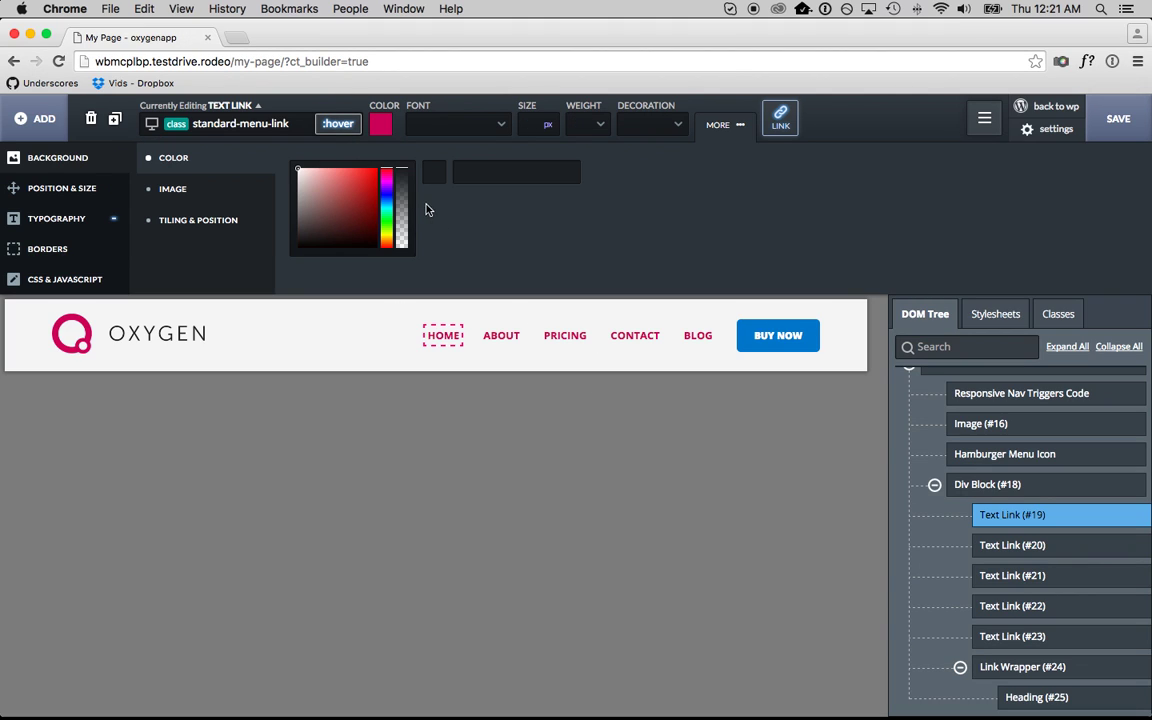
drag(389, 181, 387, 184)
triple_click(485, 183)
key(BackSpace)
click(381, 125)
drag(467, 180, 467, 206)
click(501, 337)
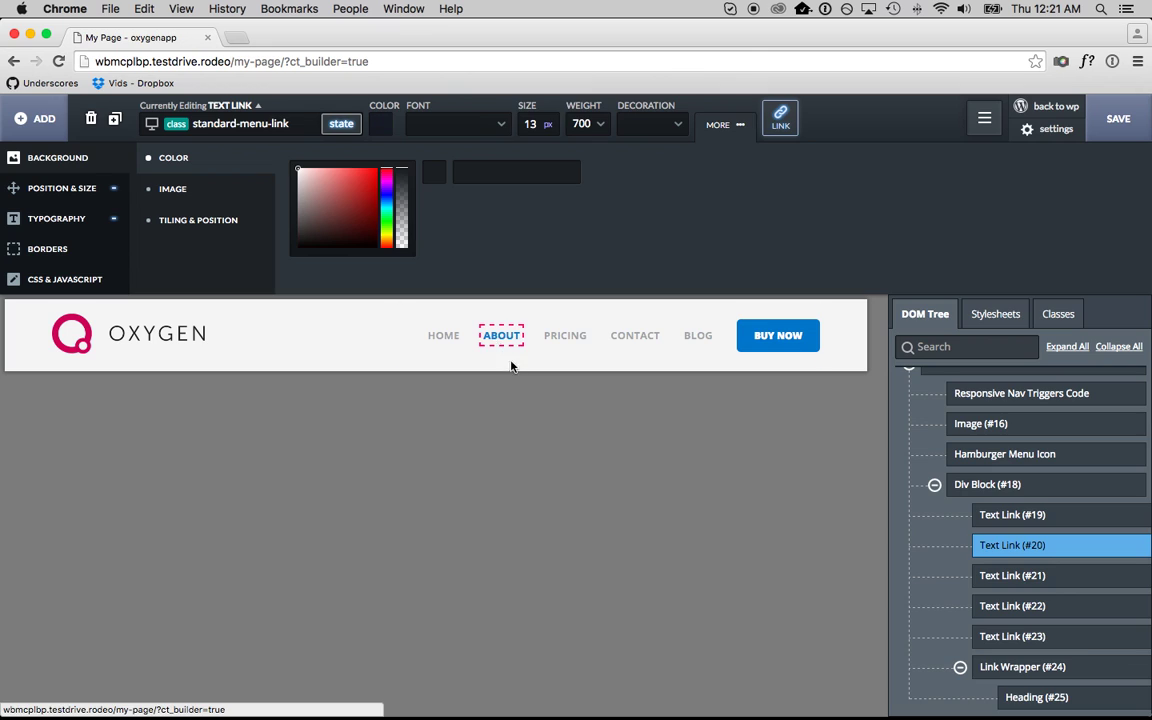
click(455, 308)
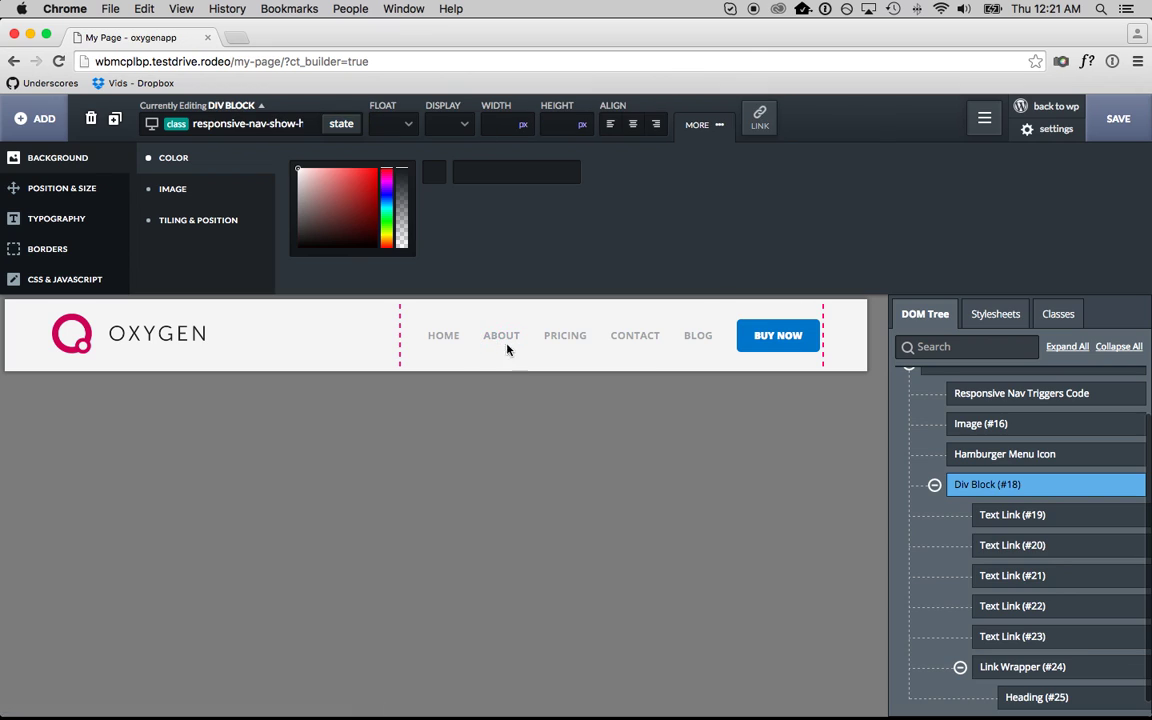
- Delete the CONTACT link and duplicate PRICING as a new link labelled MY NEW LINK
click(640, 340)
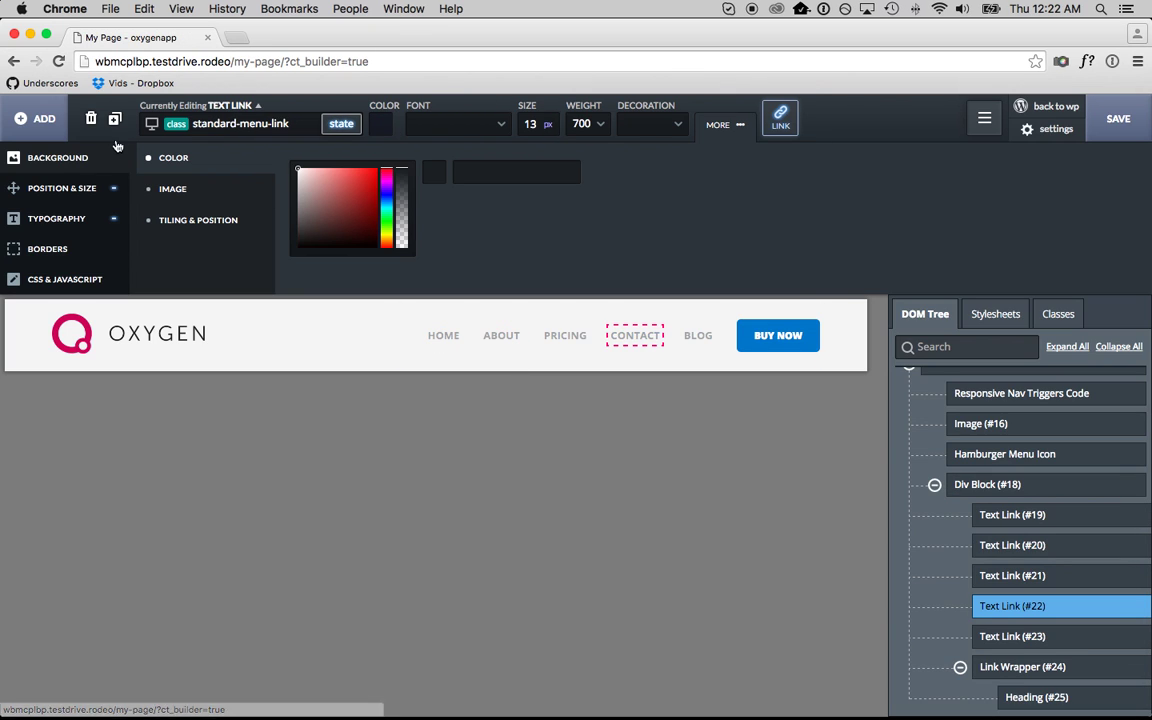
click(91, 119)
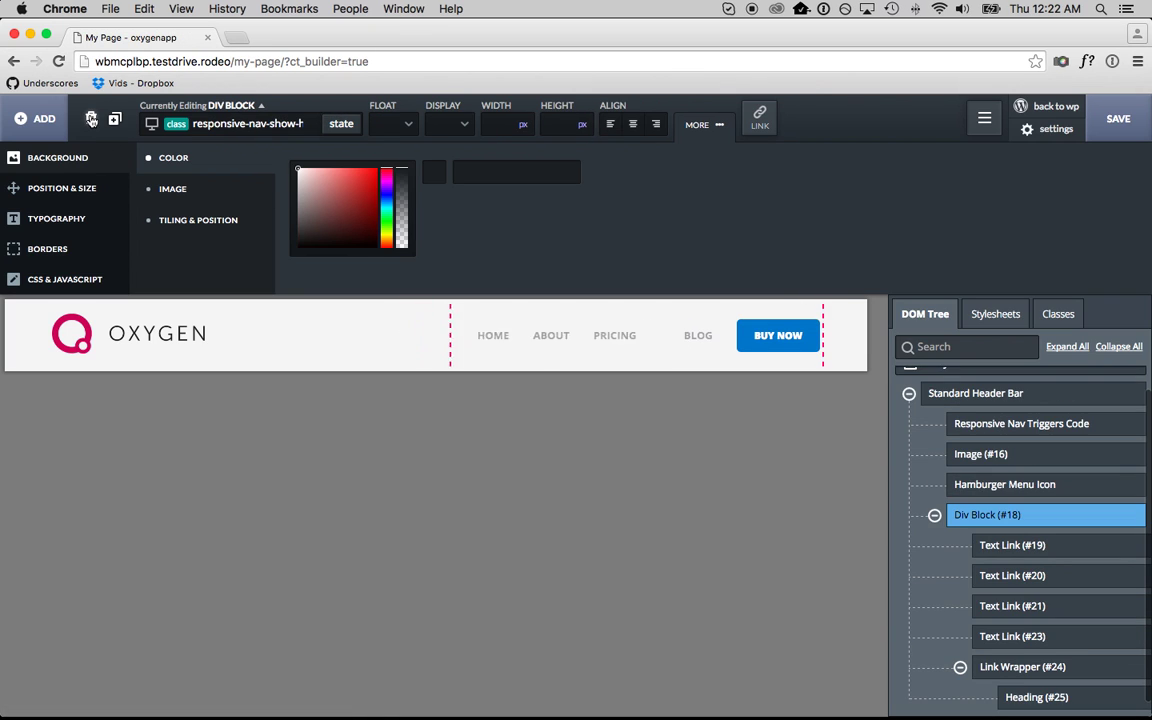
click(636, 335)
click(116, 122)
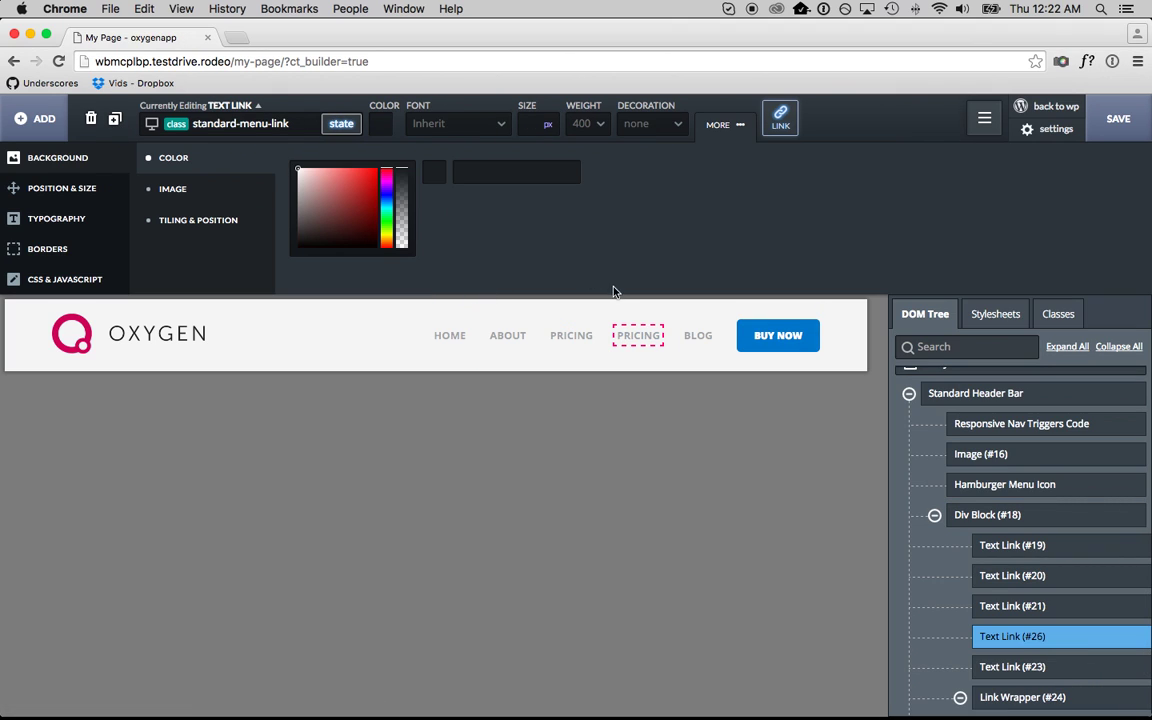
double_click(638, 335)
text(MY NEW LINK)
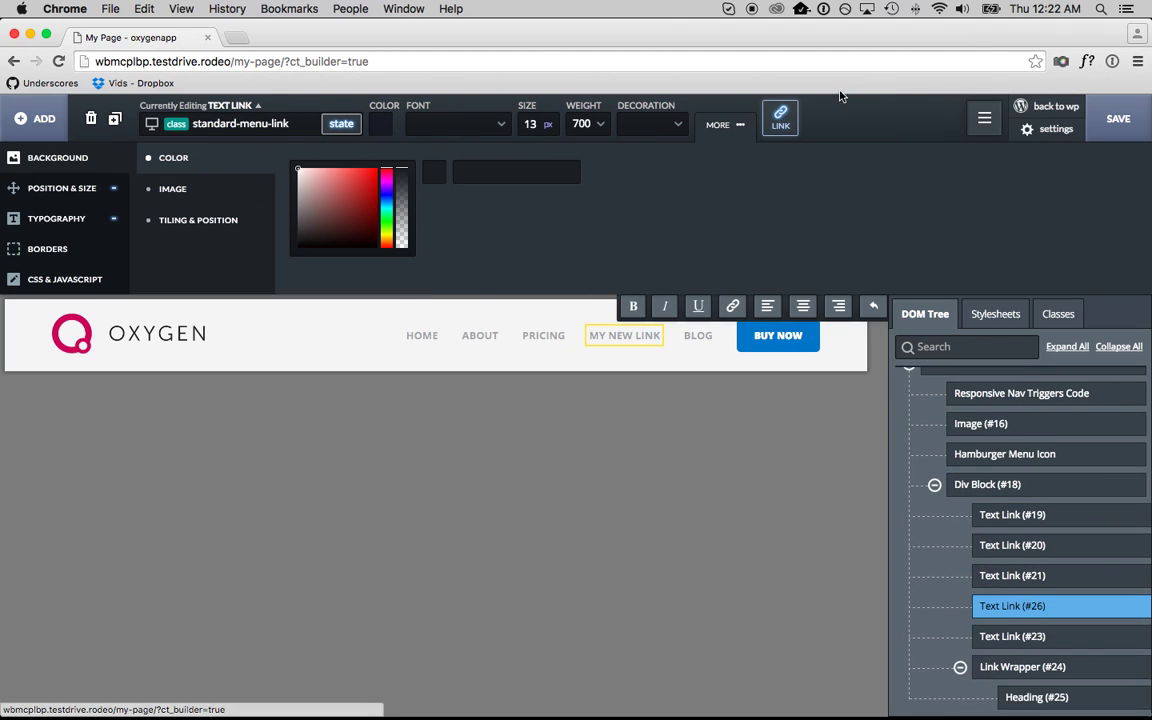
- Point the MY NEW LINK menu item at My Page
click(780, 118)
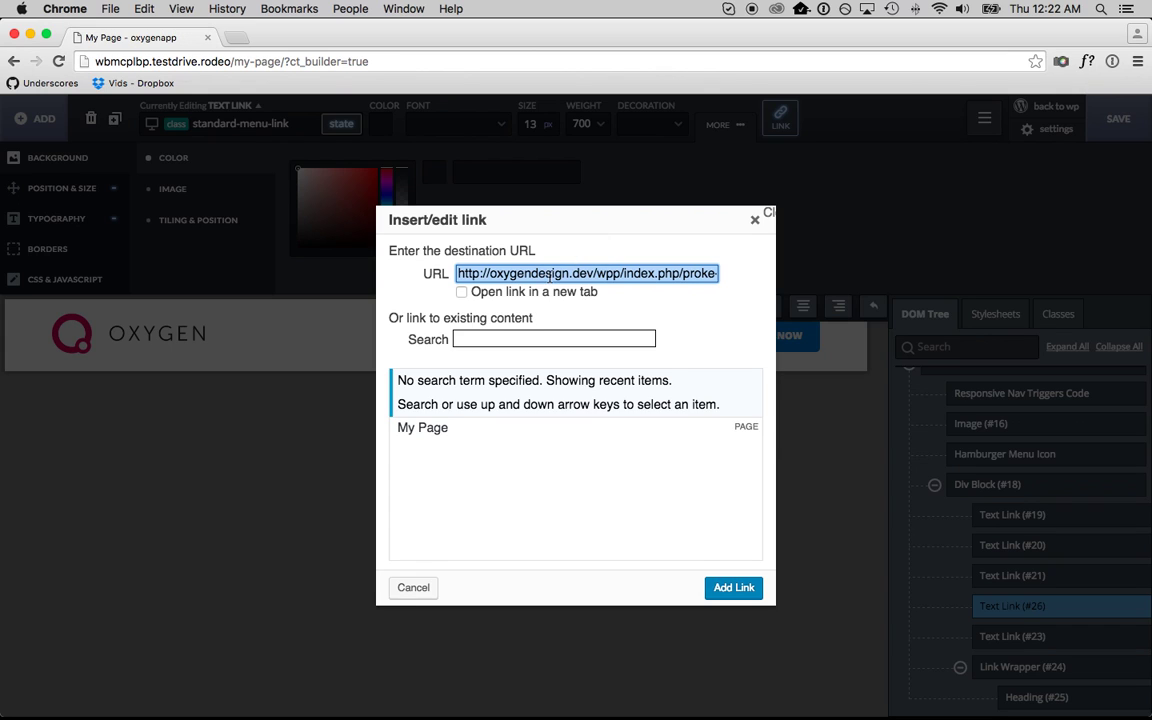
click(459, 441)
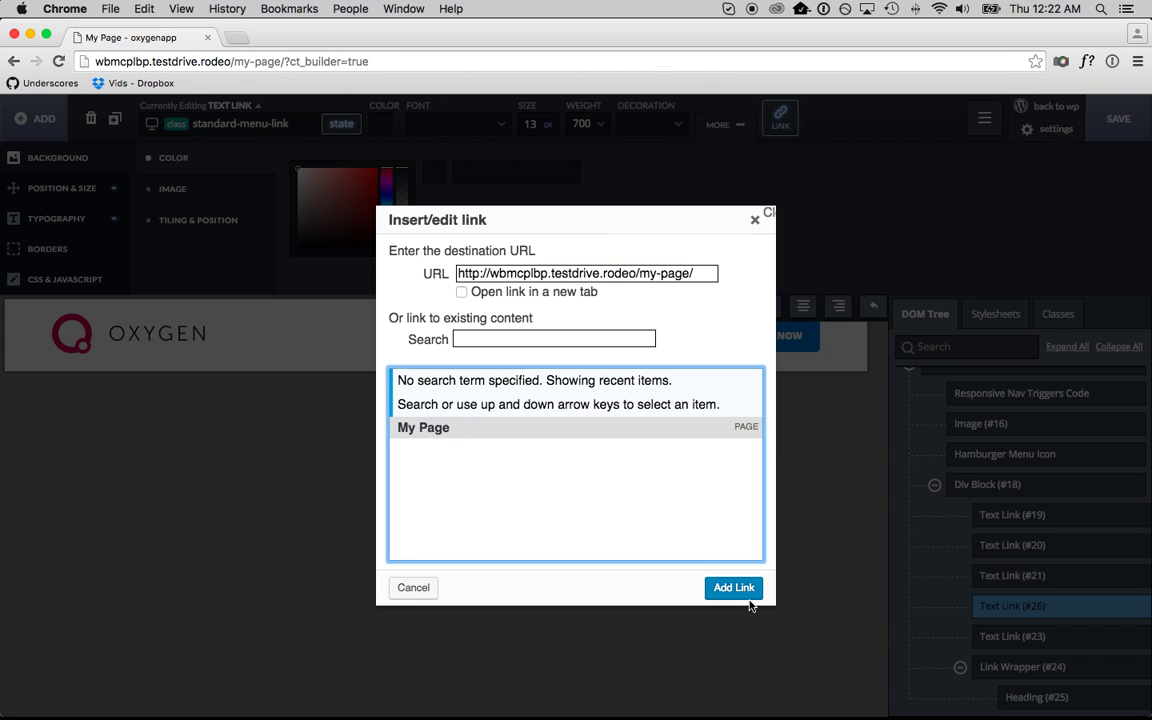
click(748, 600)
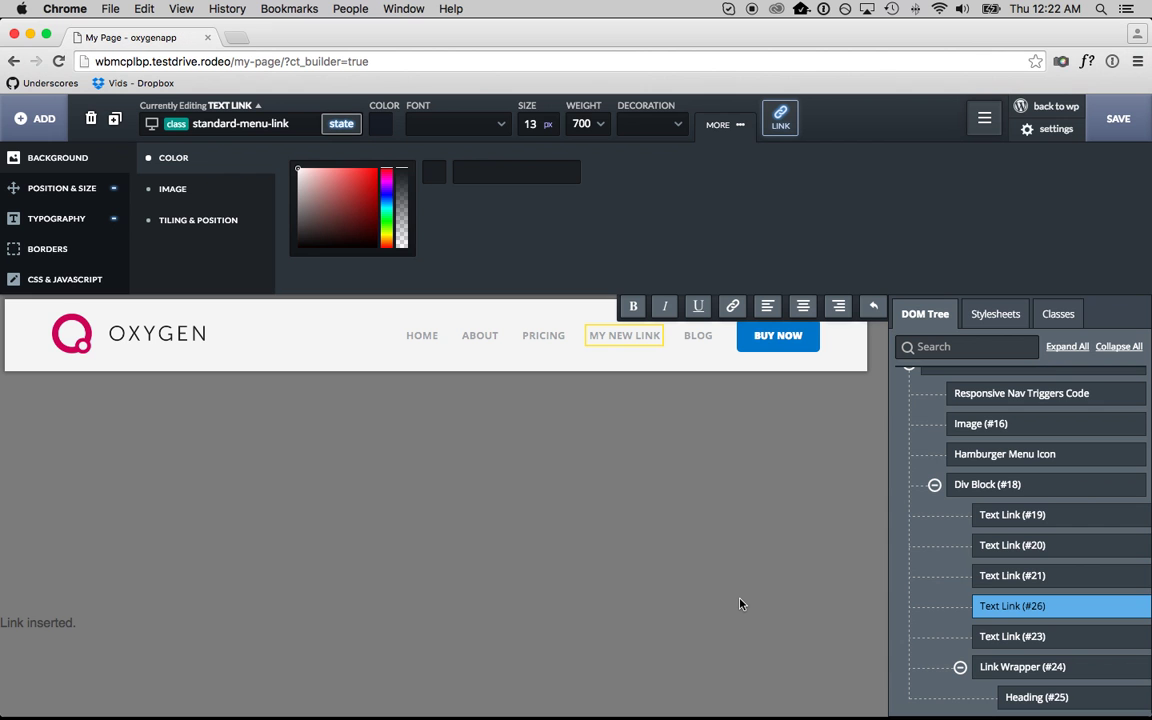
click(352, 369)
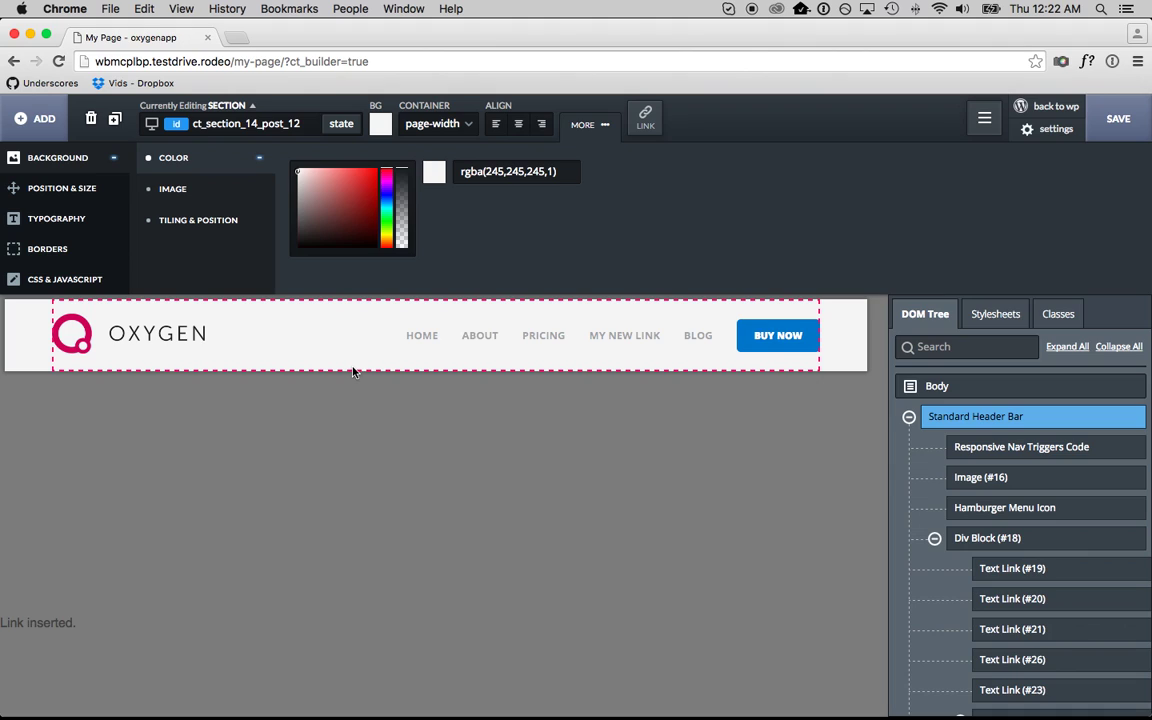
- Make the Standard Header Bar re-usable under the name 'my header'
click(1112, 418)
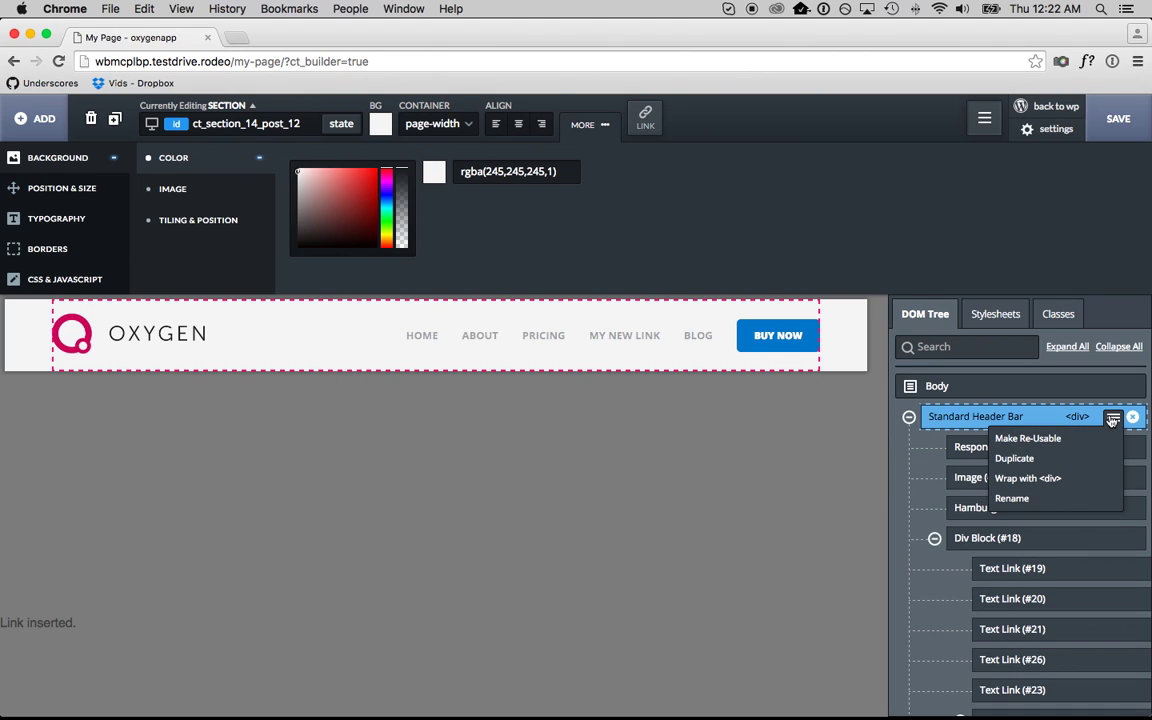
click(1040, 440)
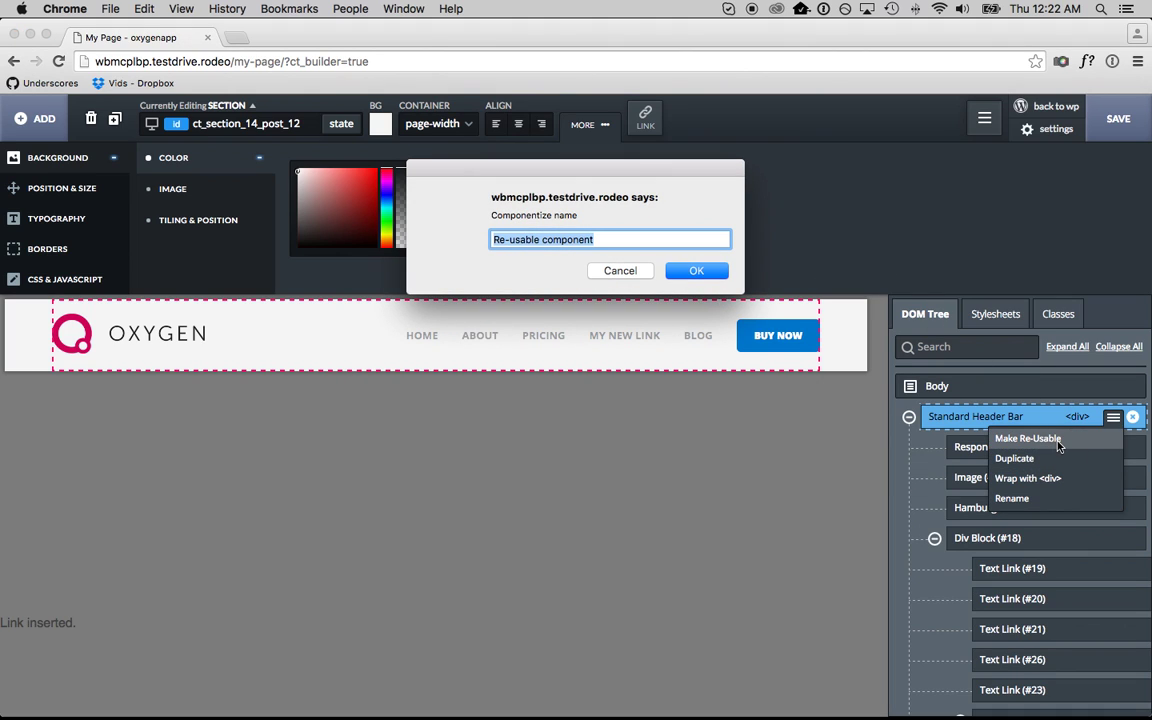
text(my header)
key(Return)
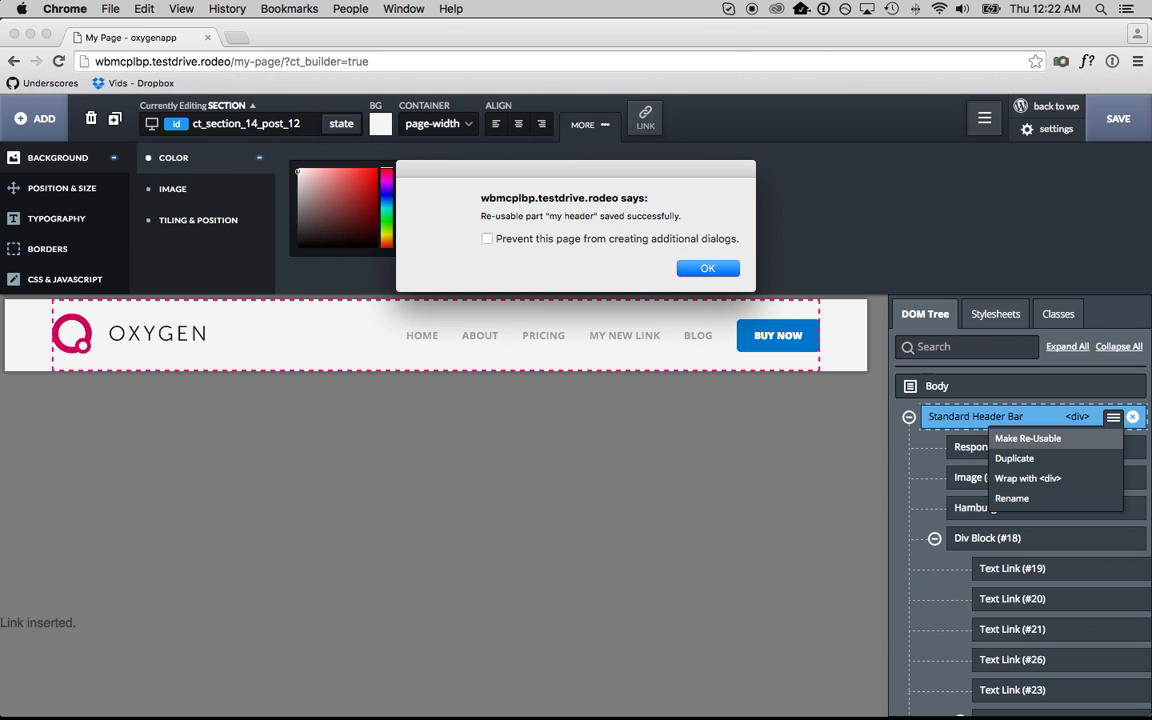
click(694, 267)
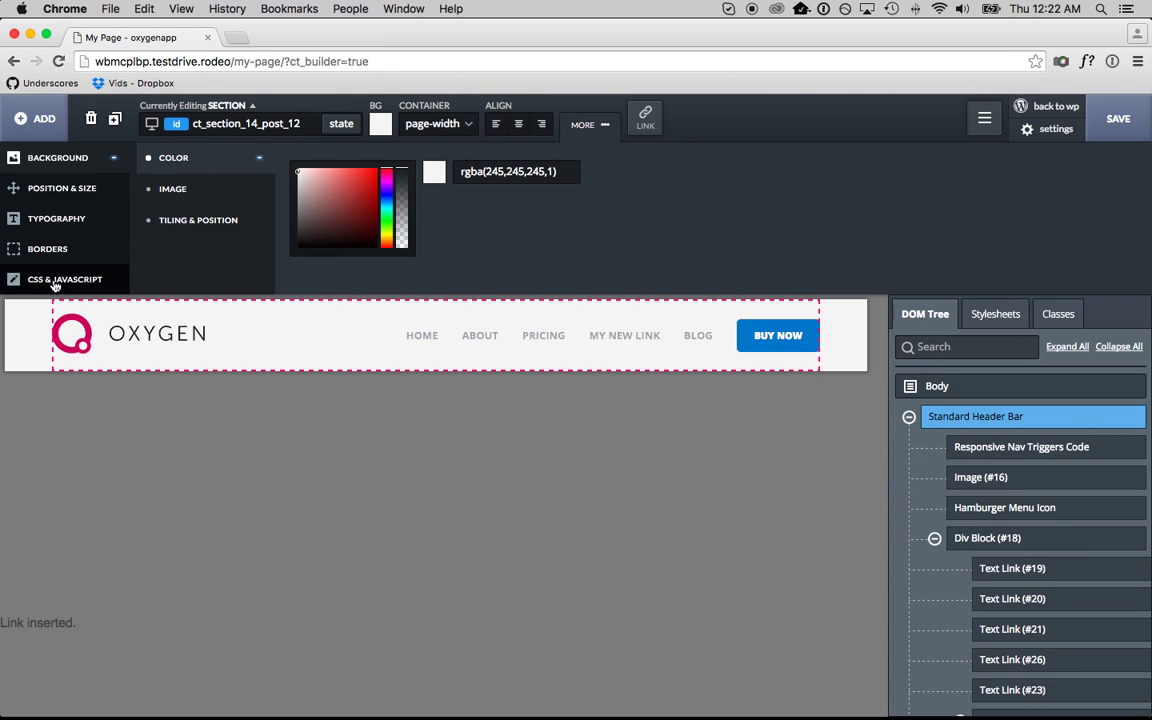
- Add the Hero – Dark Image – Content Centered component below the header
click(35, 124)
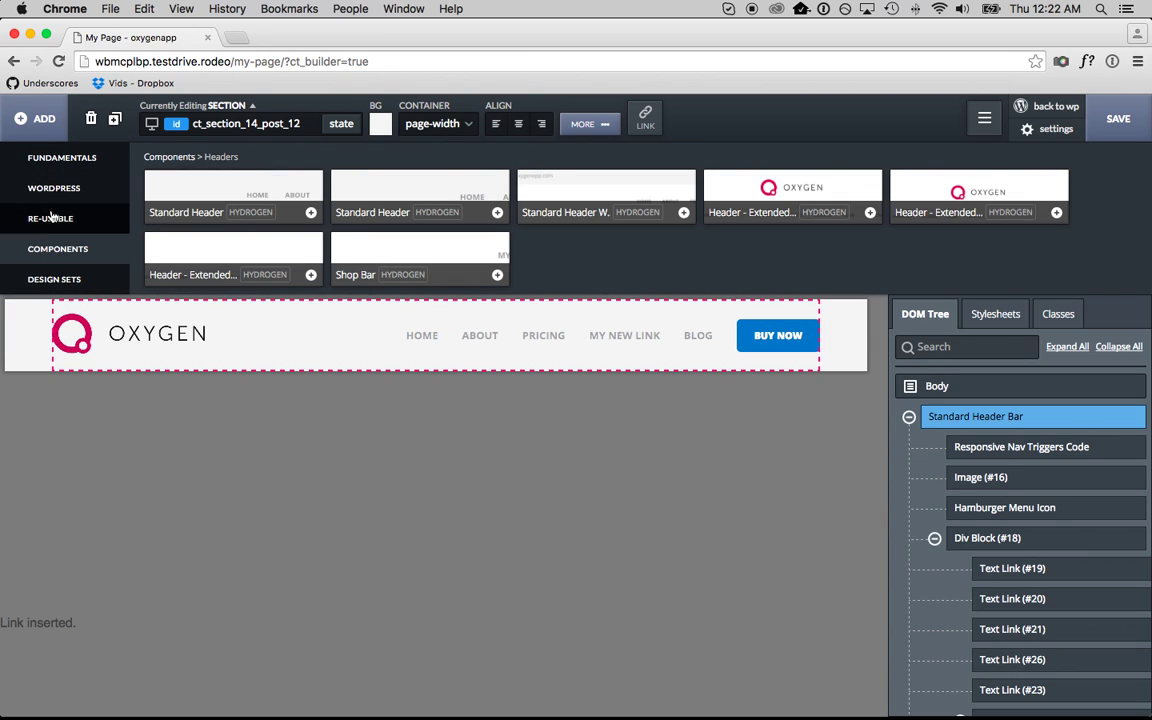
click(163, 156)
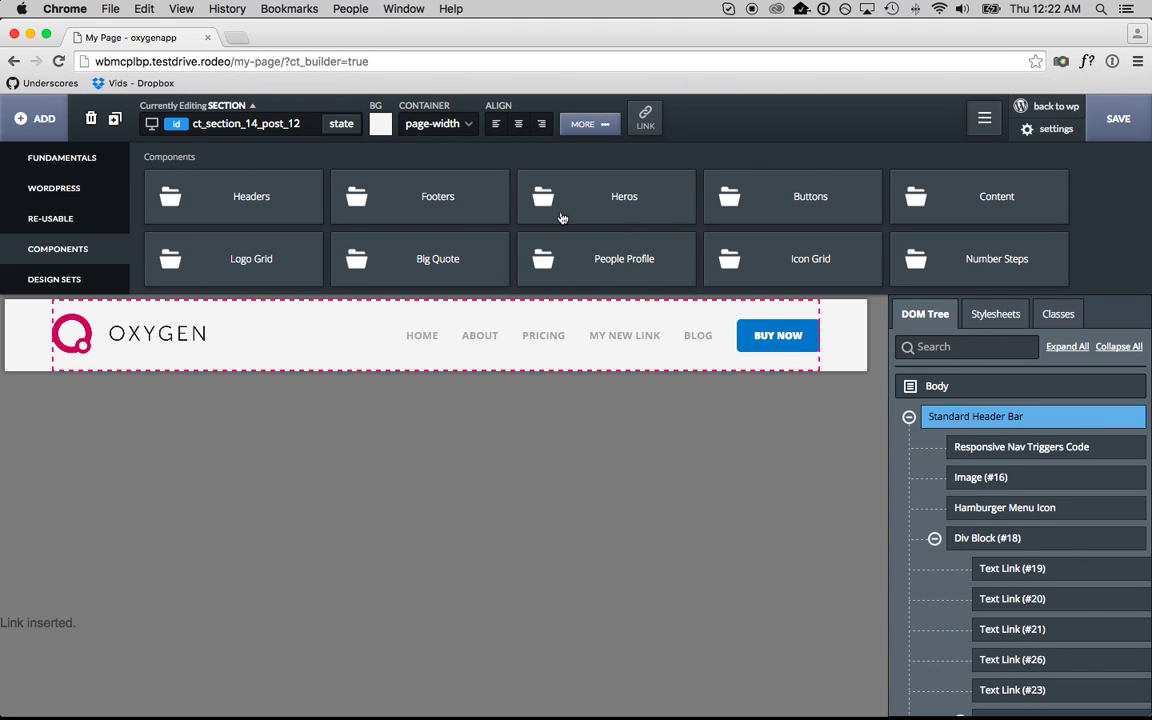
click(562, 212)
click(600, 199)
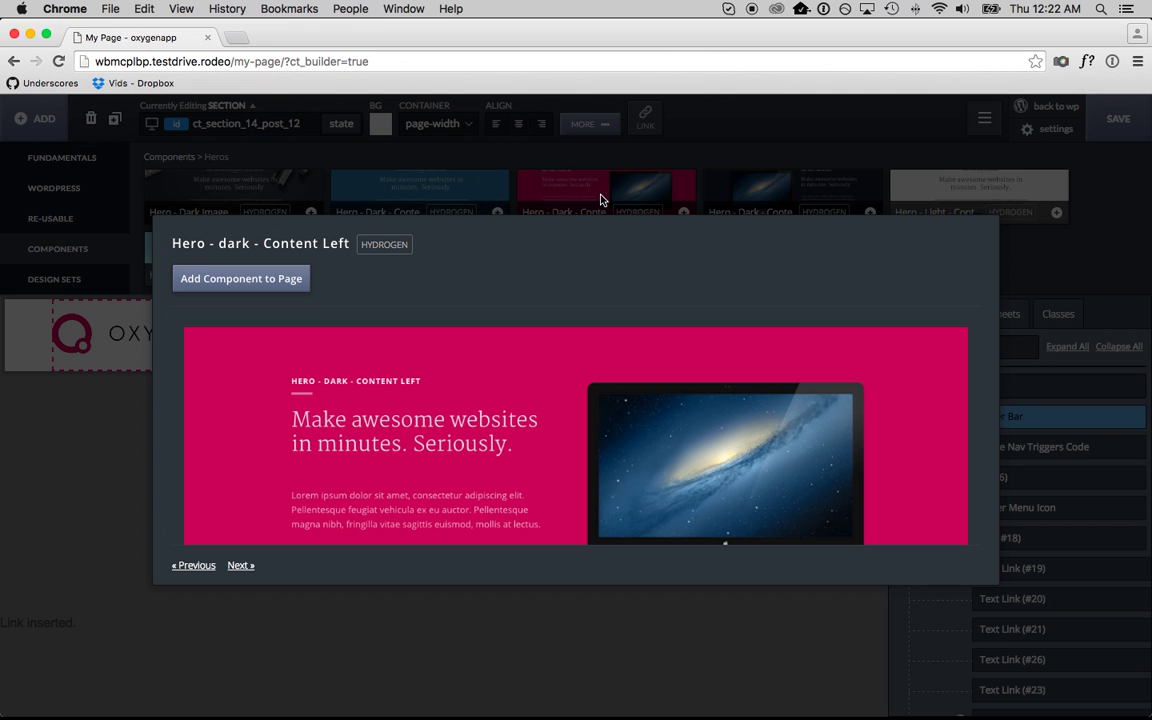
key(Left)
key(Left)
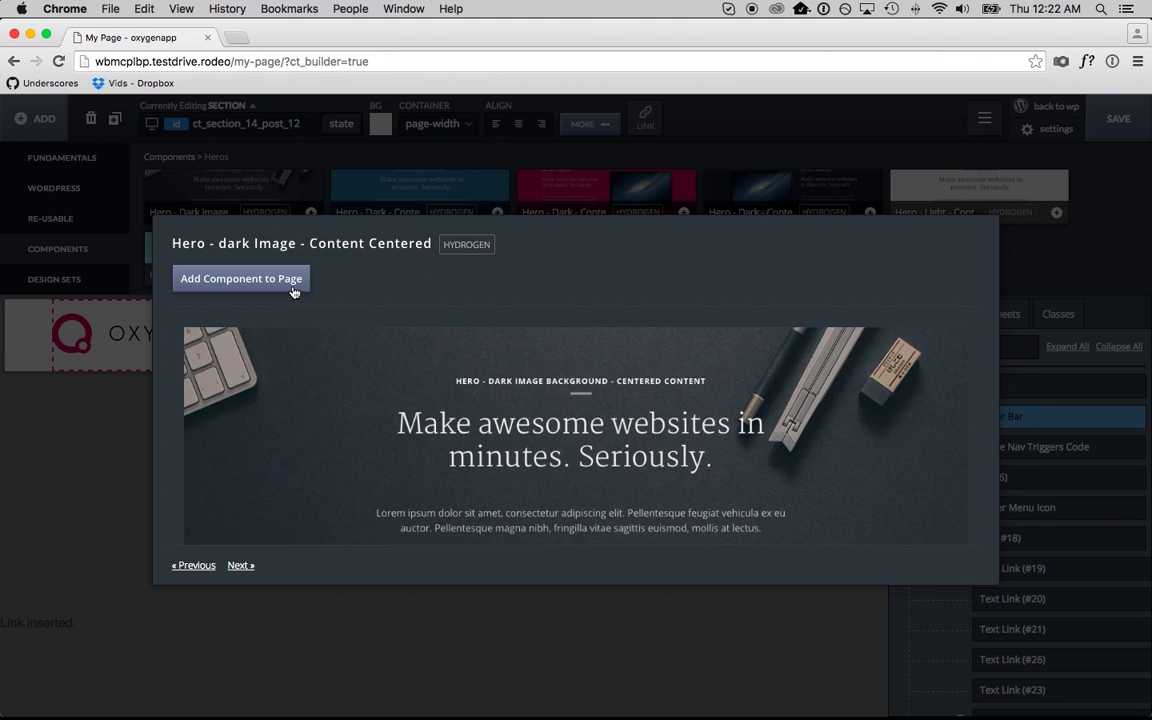
click(295, 287)
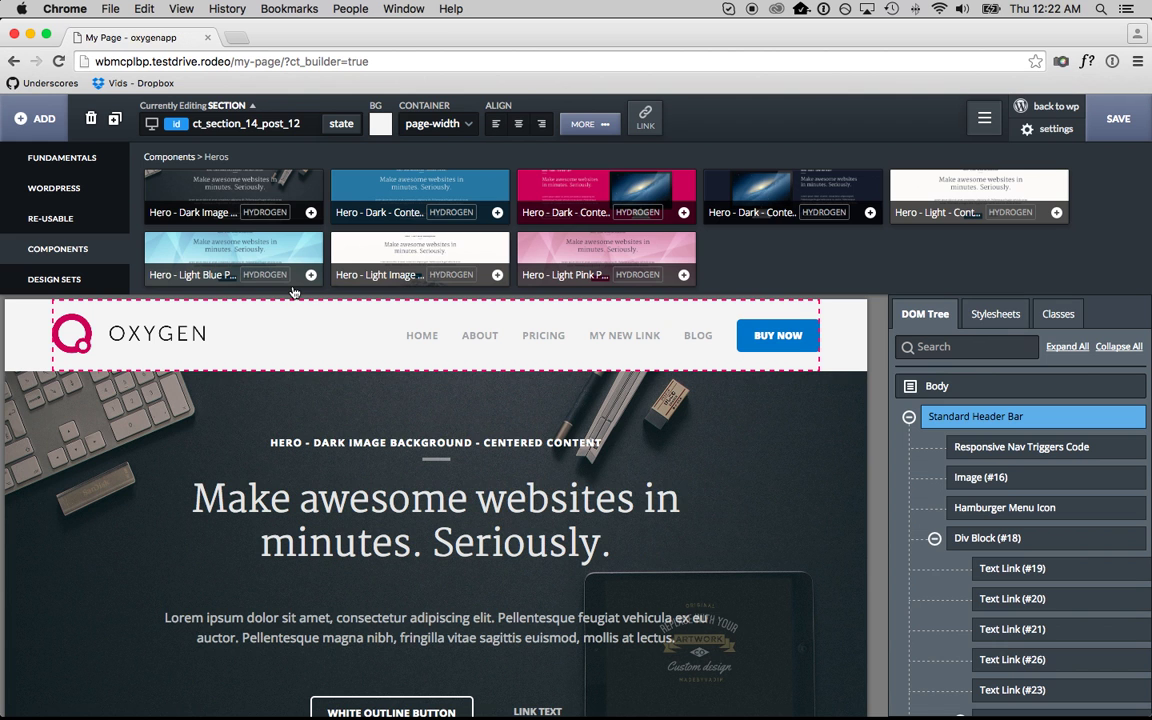
- Delete the small caption line above the hero headline
scroll(373, 478, down, 1)
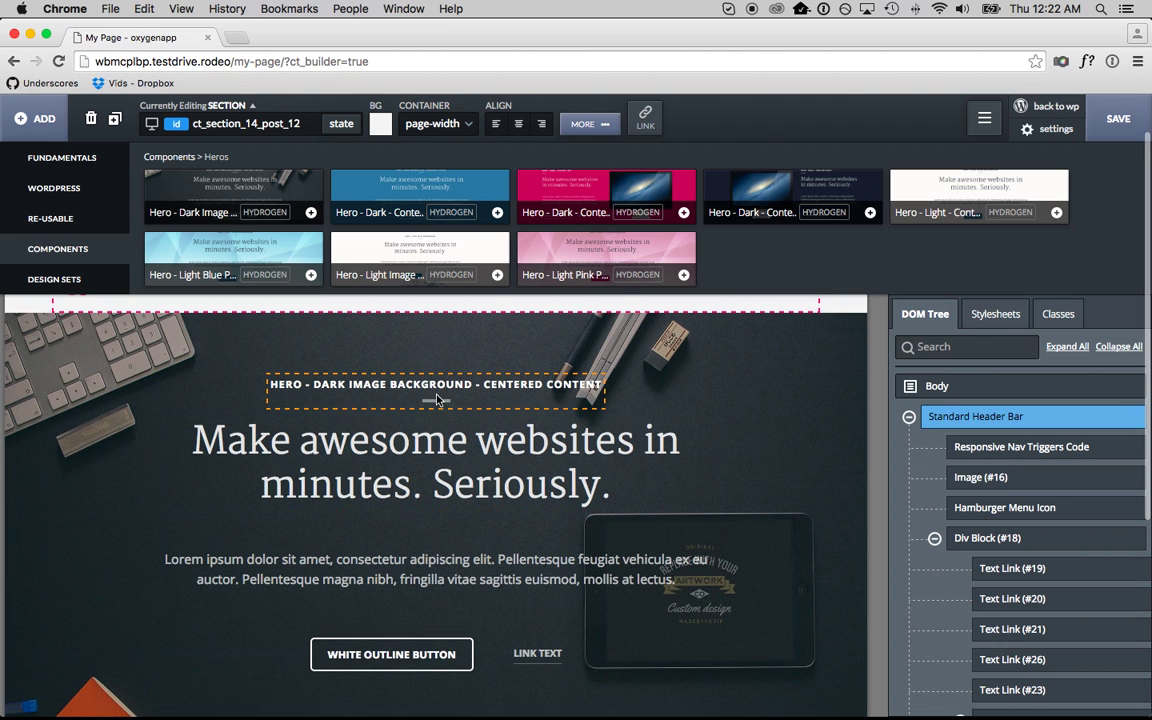
click(436, 399)
click(90, 119)
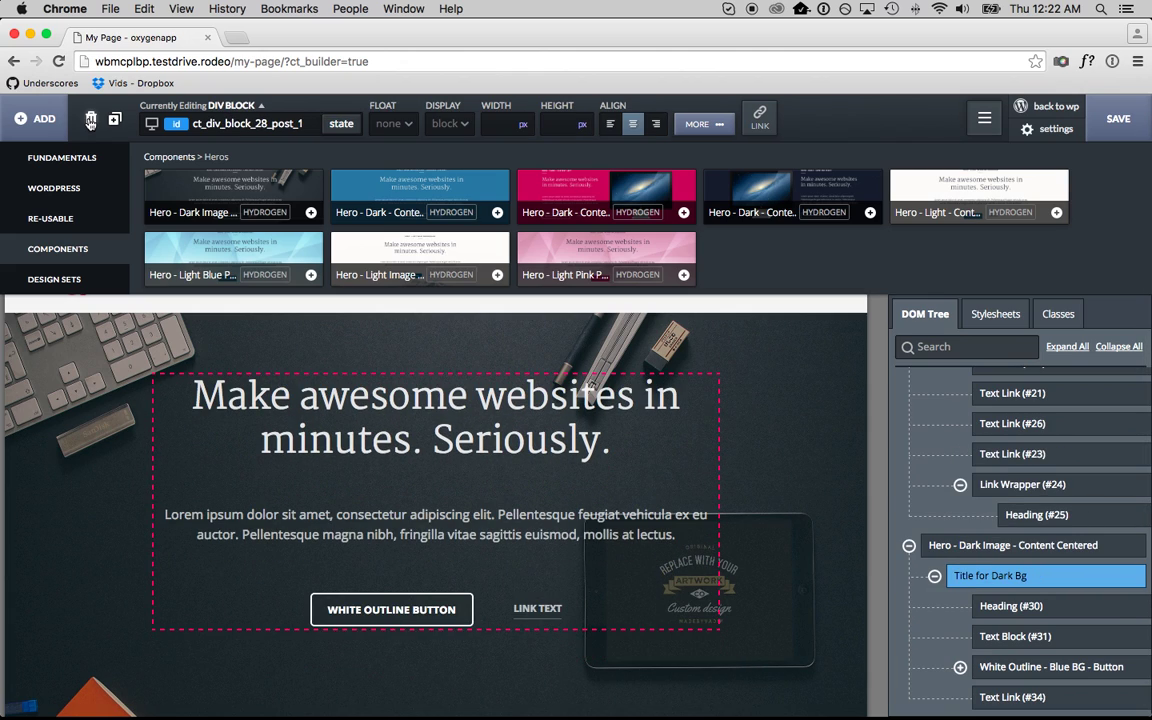
click(352, 387)
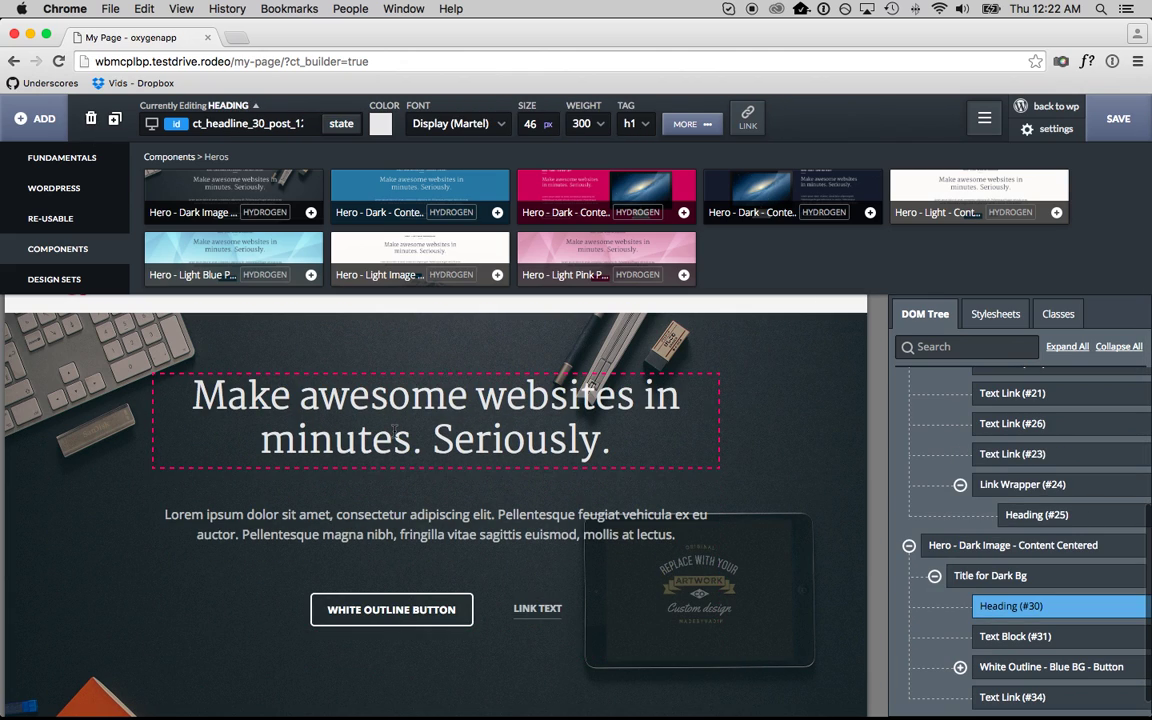
scroll(400, 380, up, 1)
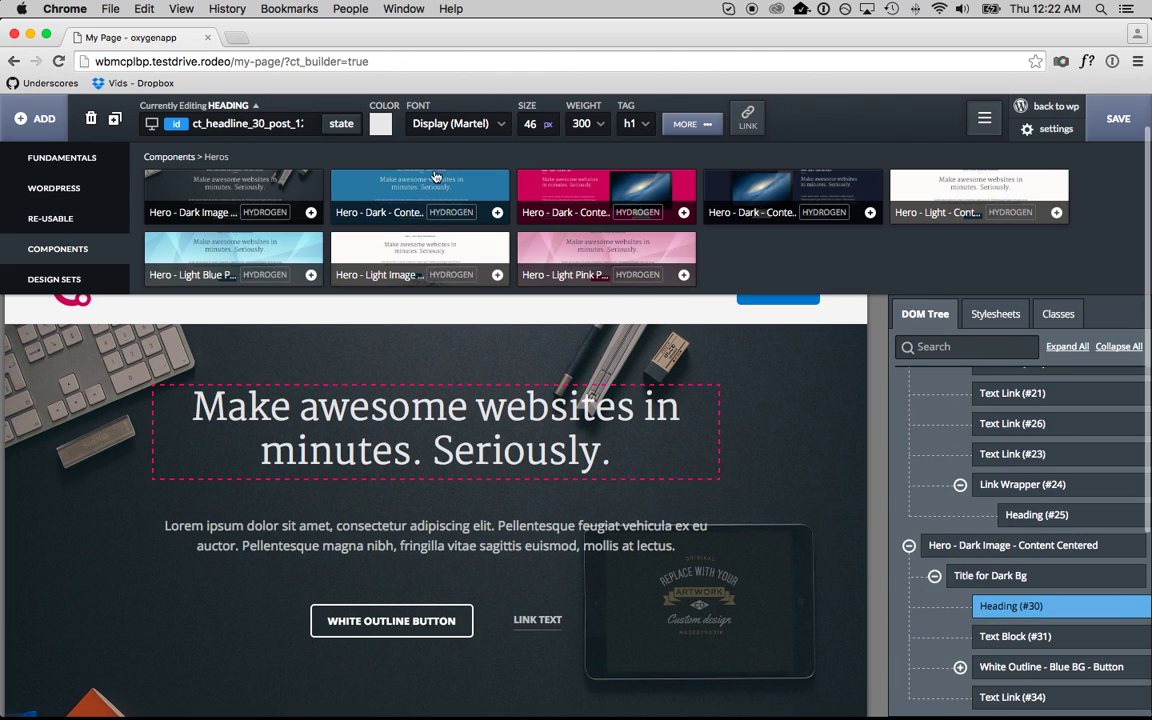
click(432, 122)
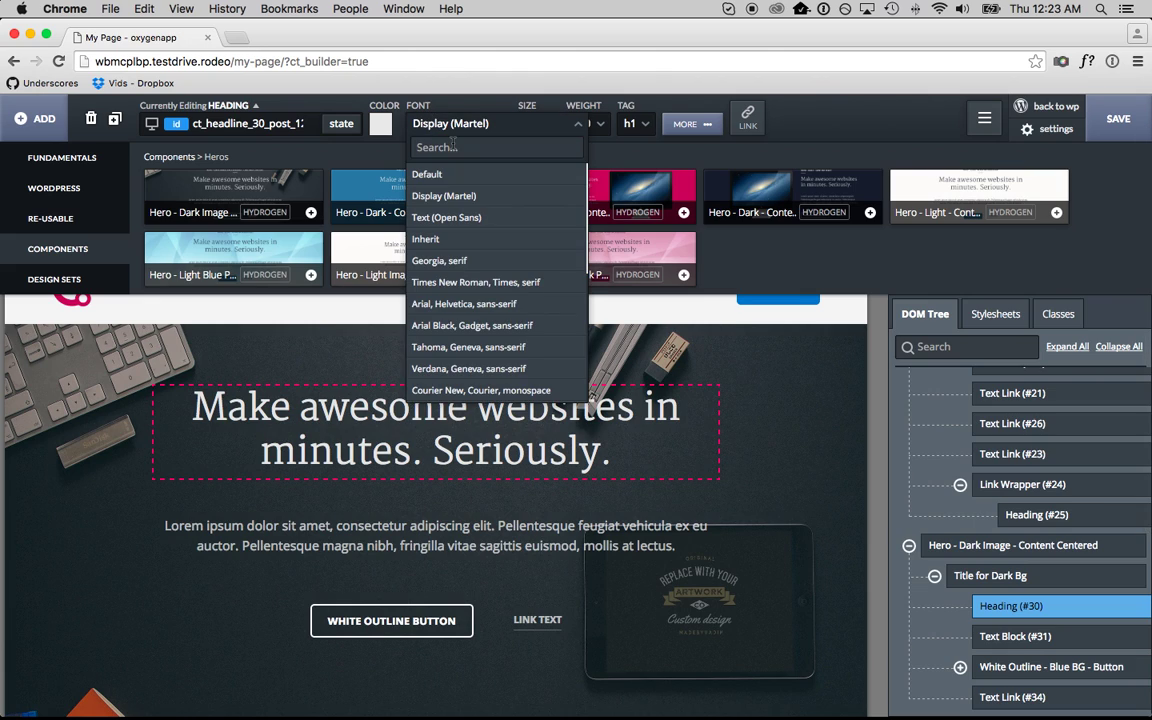
text(pt)
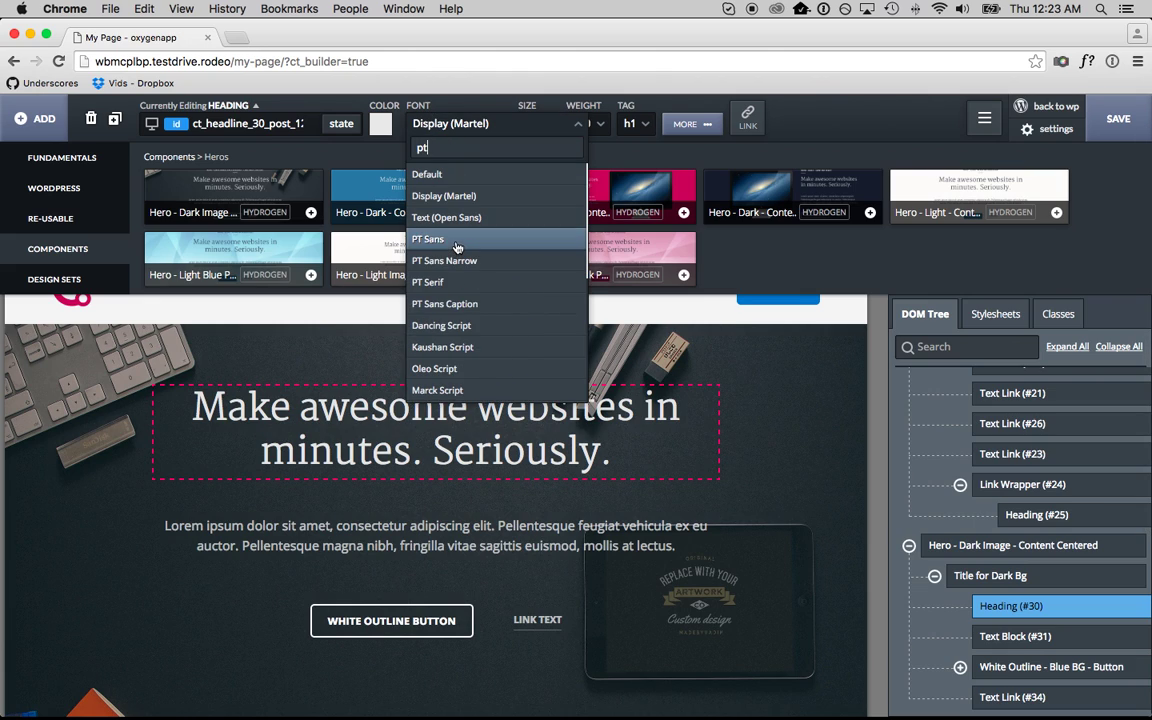
click(432, 237)
click(455, 131)
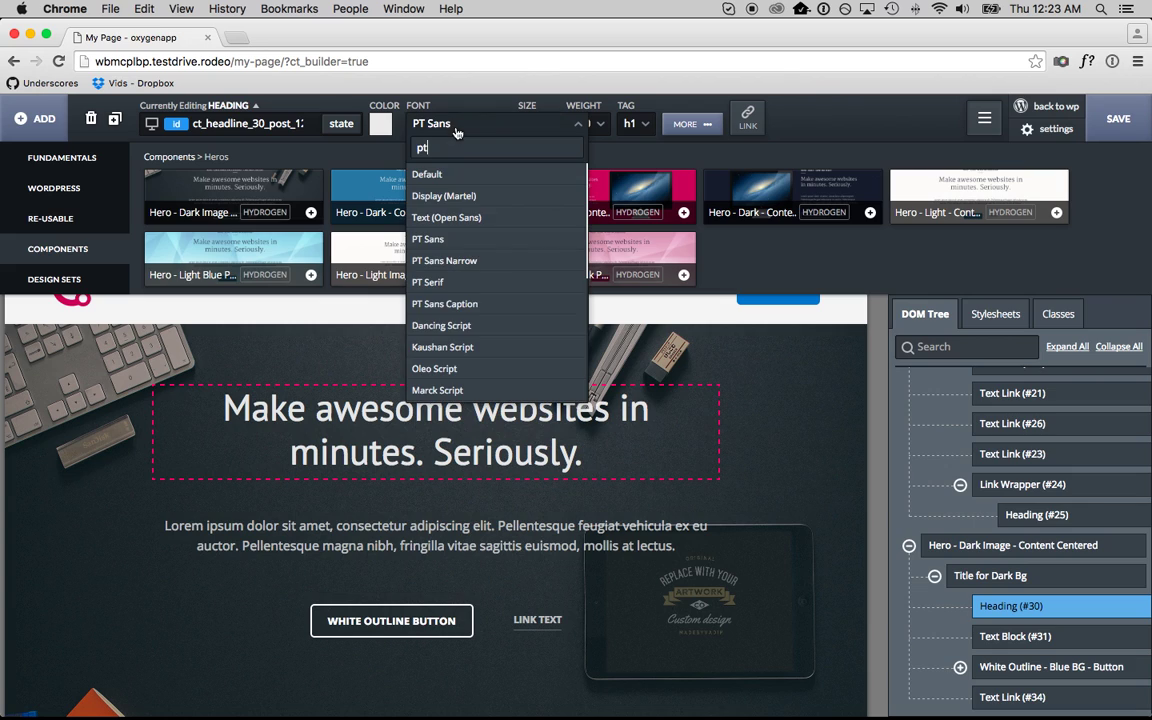
text(slab)
click(437, 259)
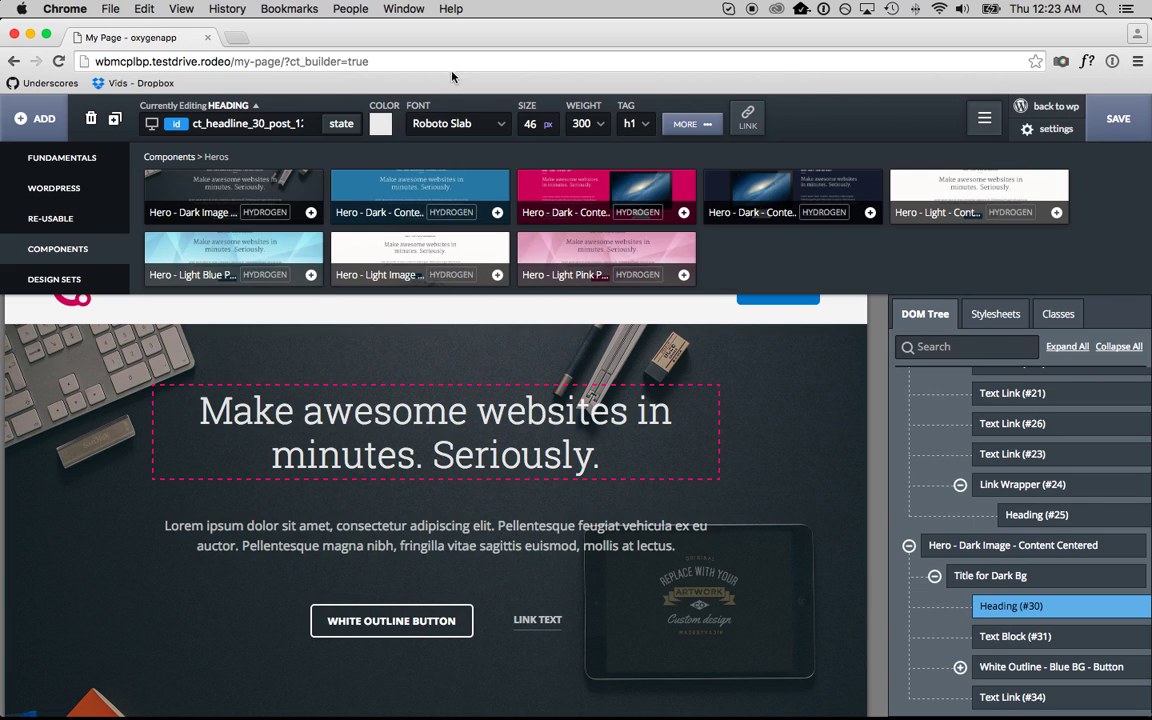
click(479, 123)
click(430, 189)
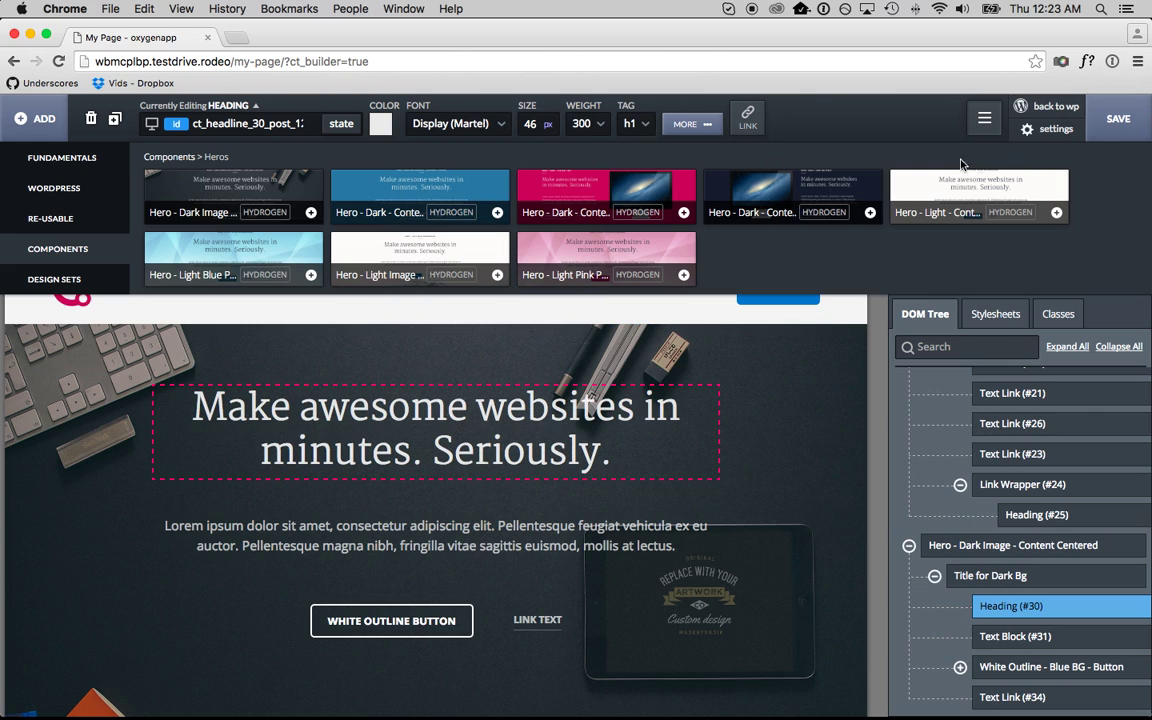
- In Global Settings, set the Text font to Source Sans Pro and the Display font to Arvo
click(936, 124)
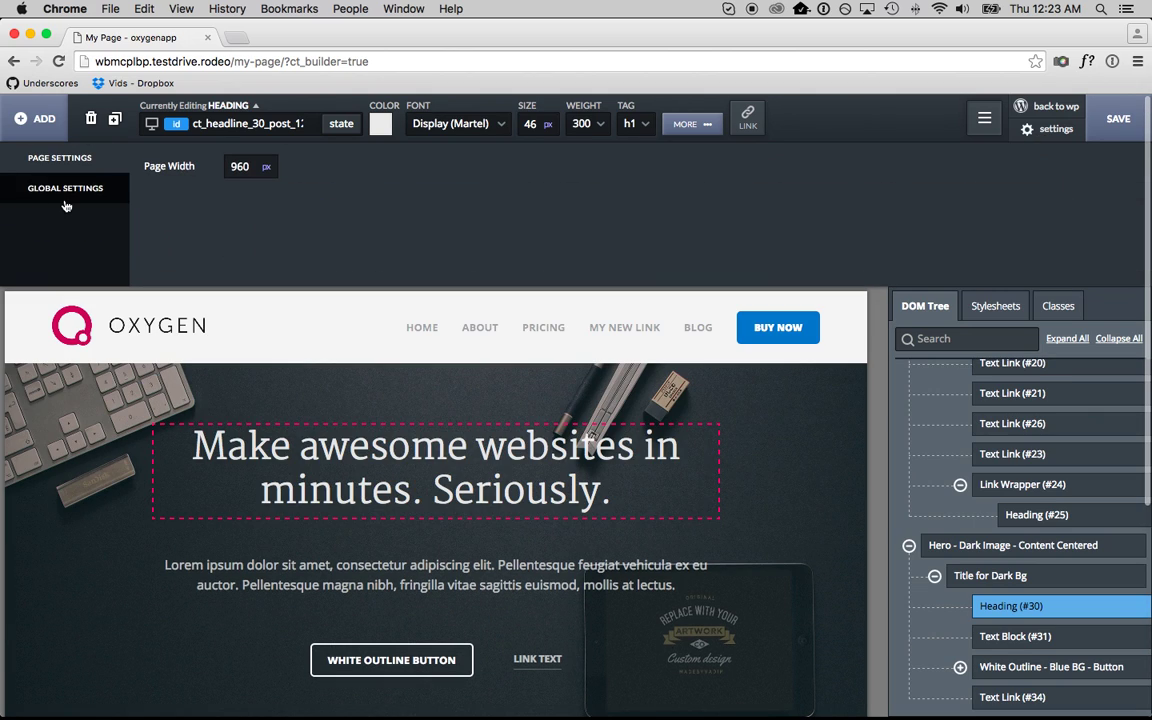
click(64, 200)
click(250, 198)
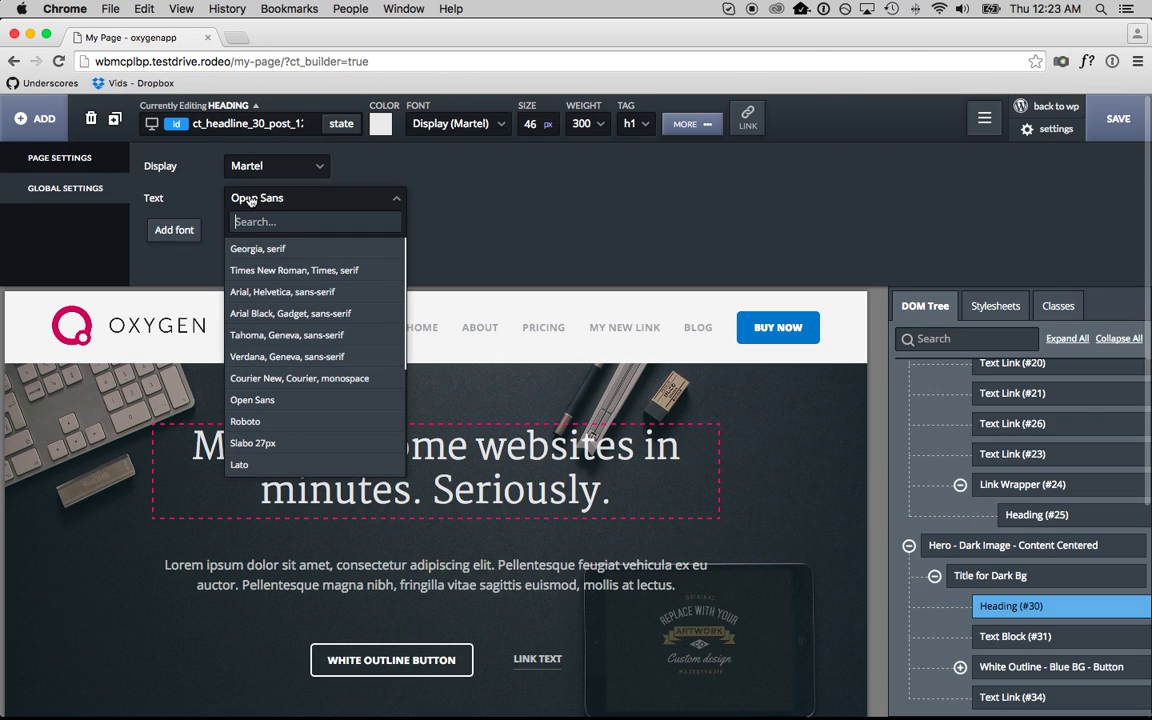
text(source)
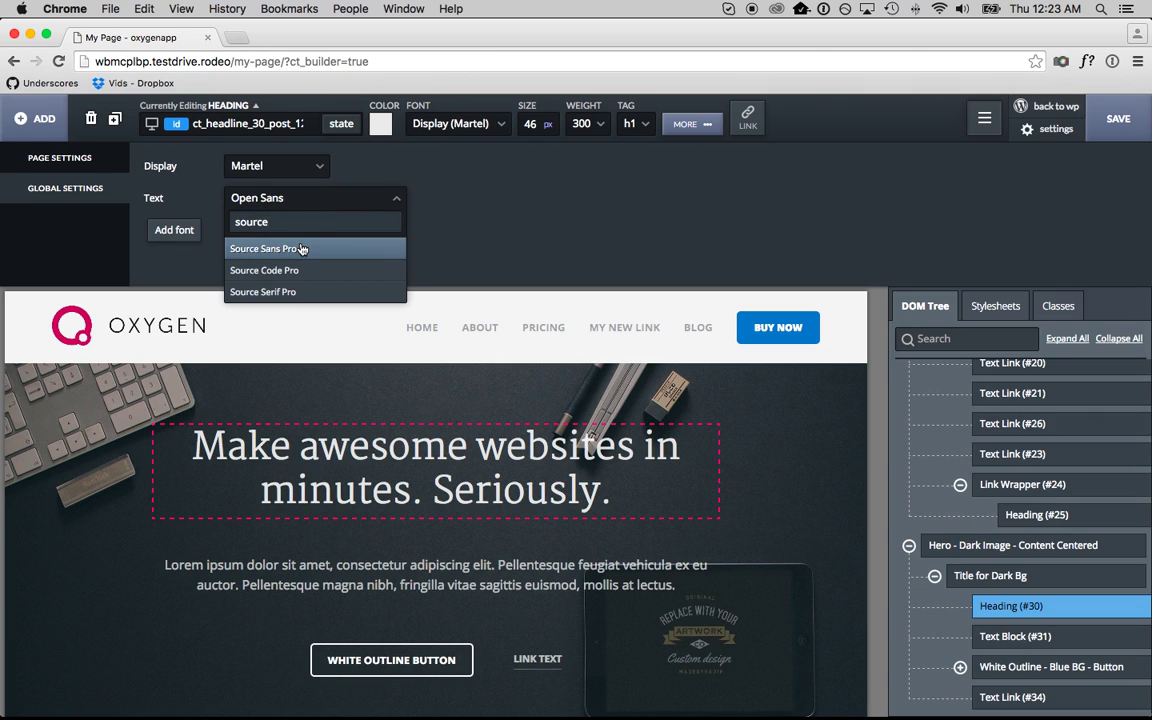
click(302, 249)
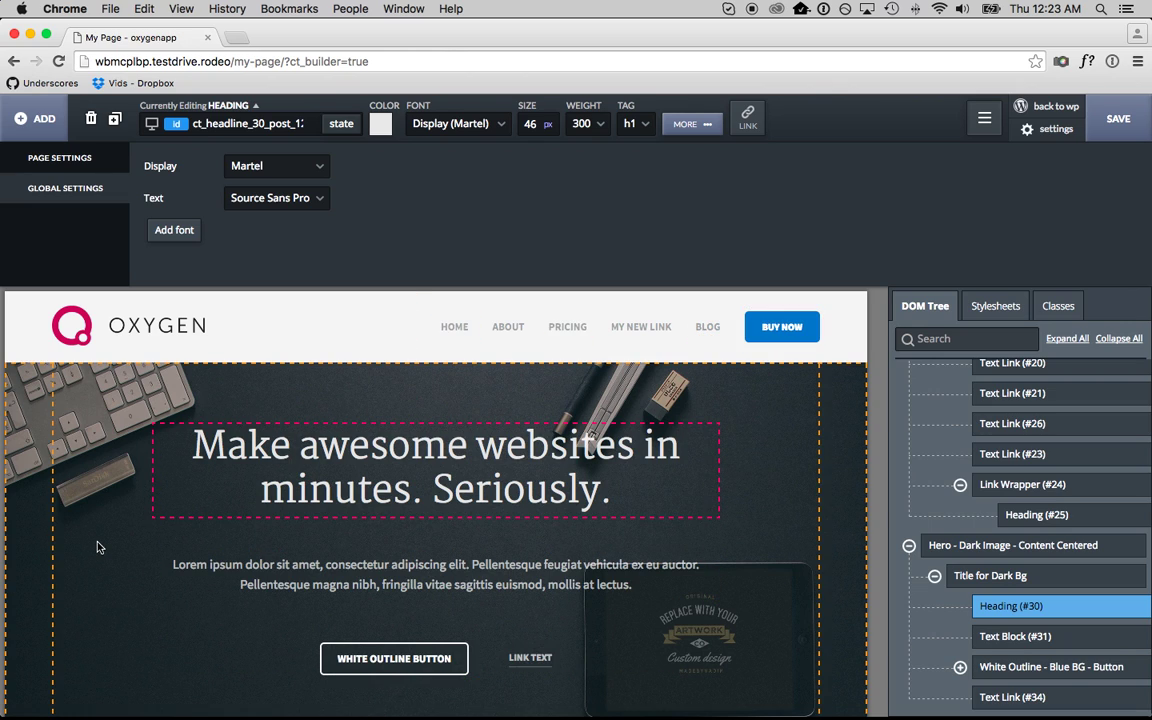
click(288, 170)
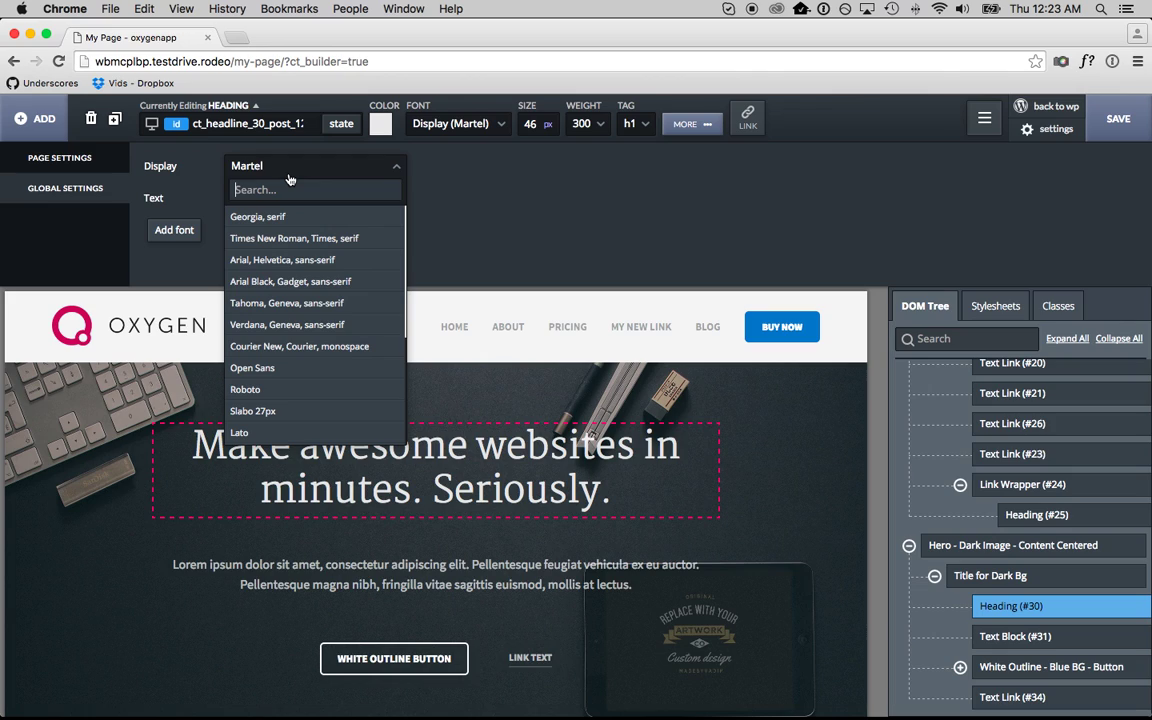
click(284, 188)
text(arvo)
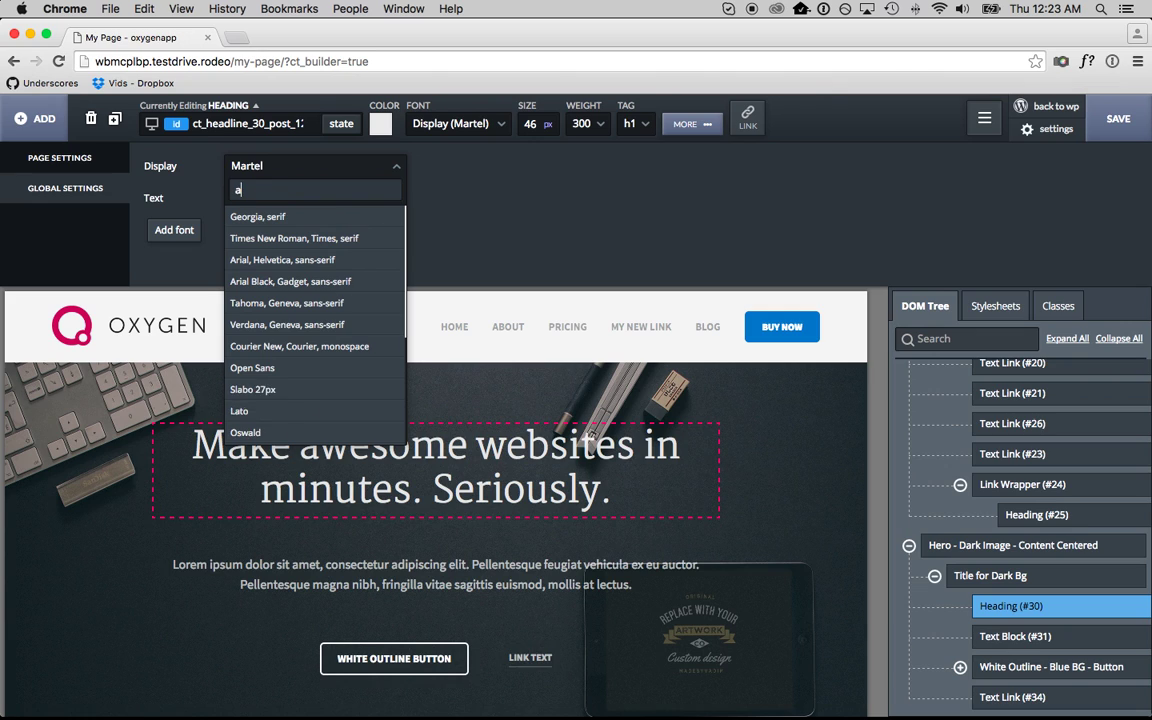
click(257, 214)
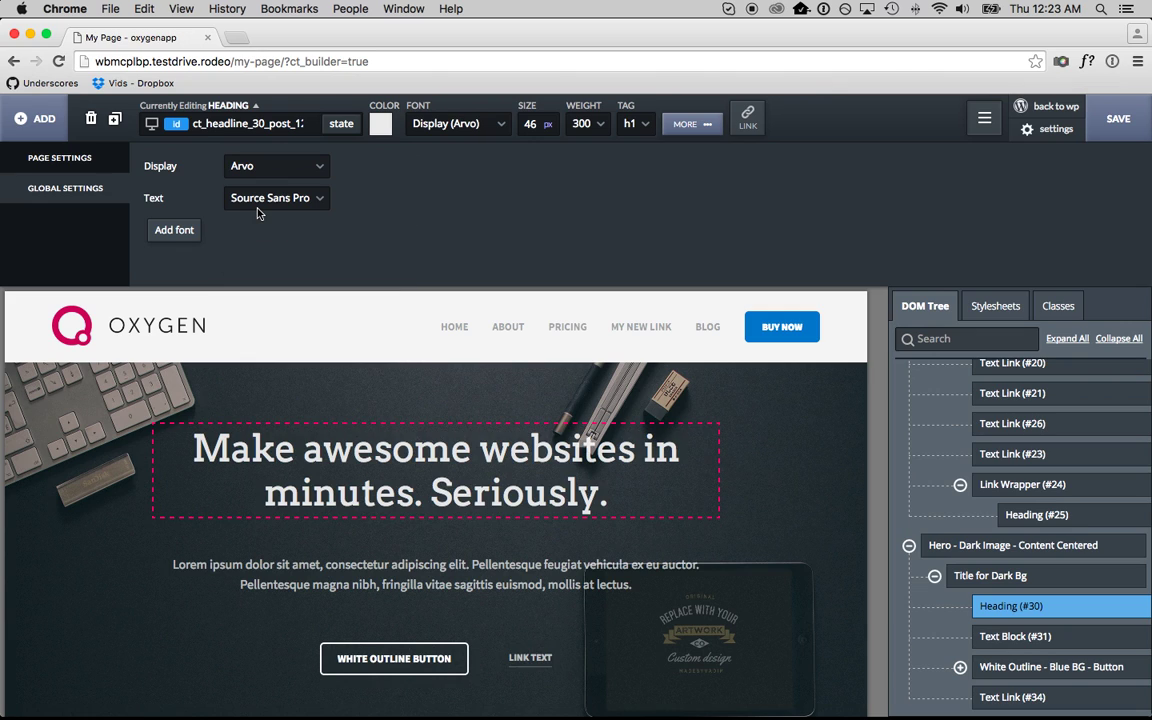
- Delete the secondary LINK TEXT link beside the hero button
click(364, 411)
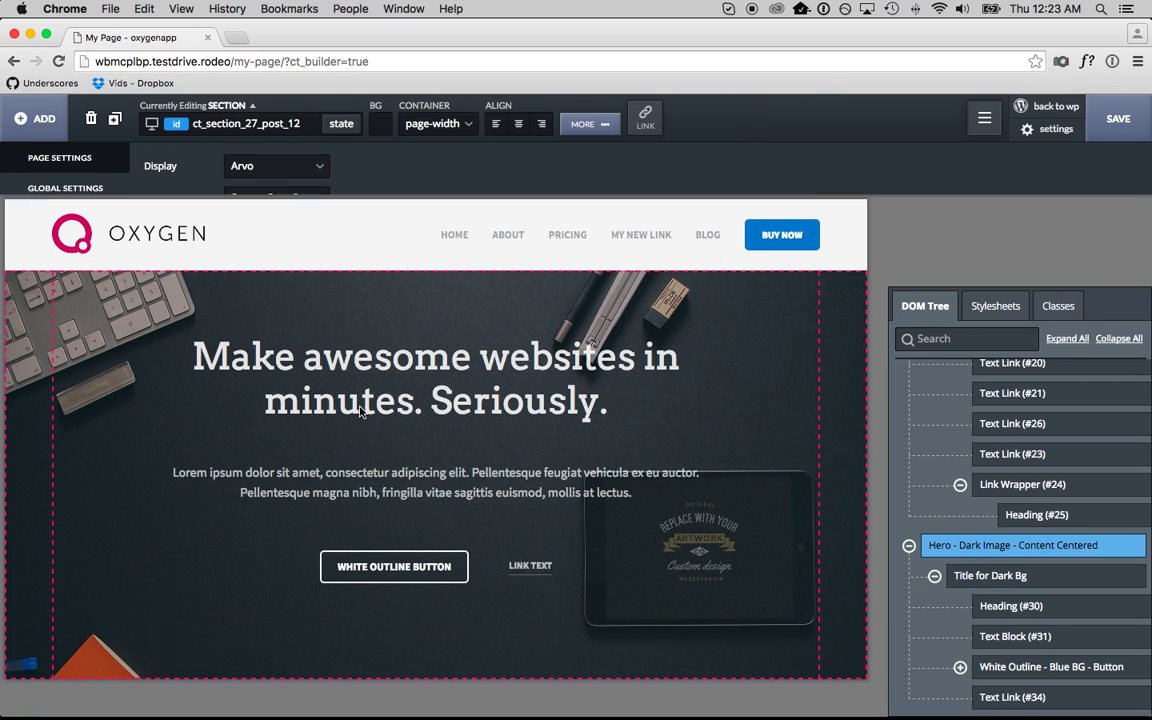
click(440, 311)
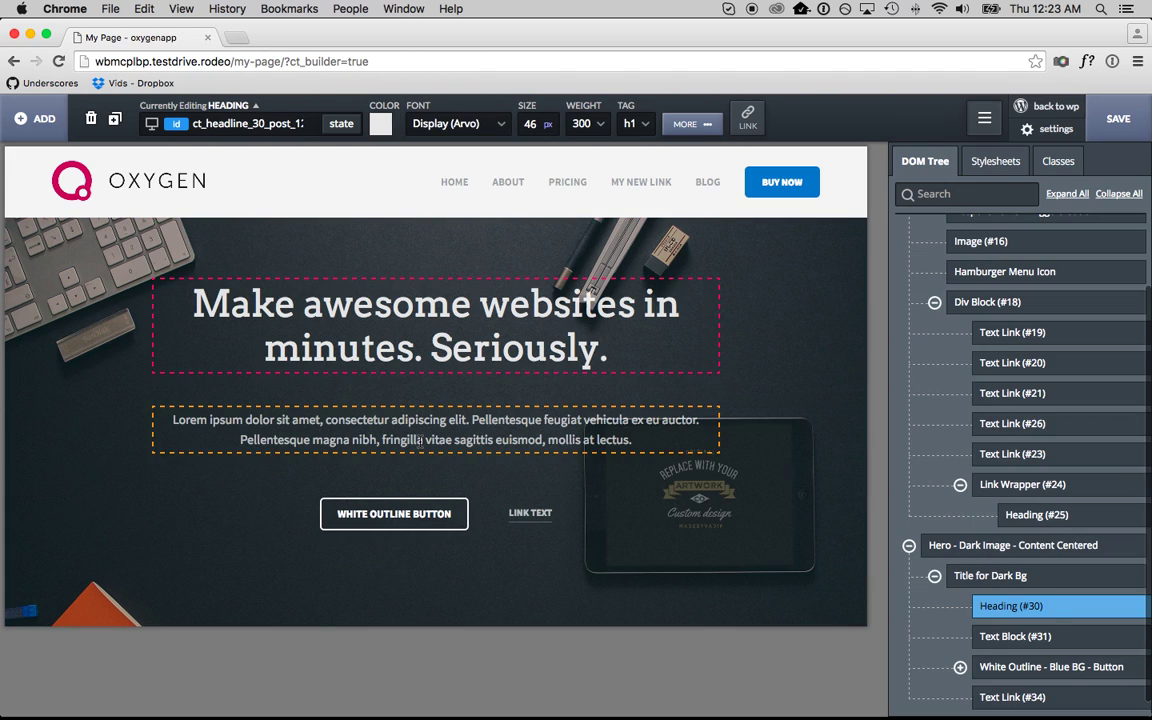
click(420, 440)
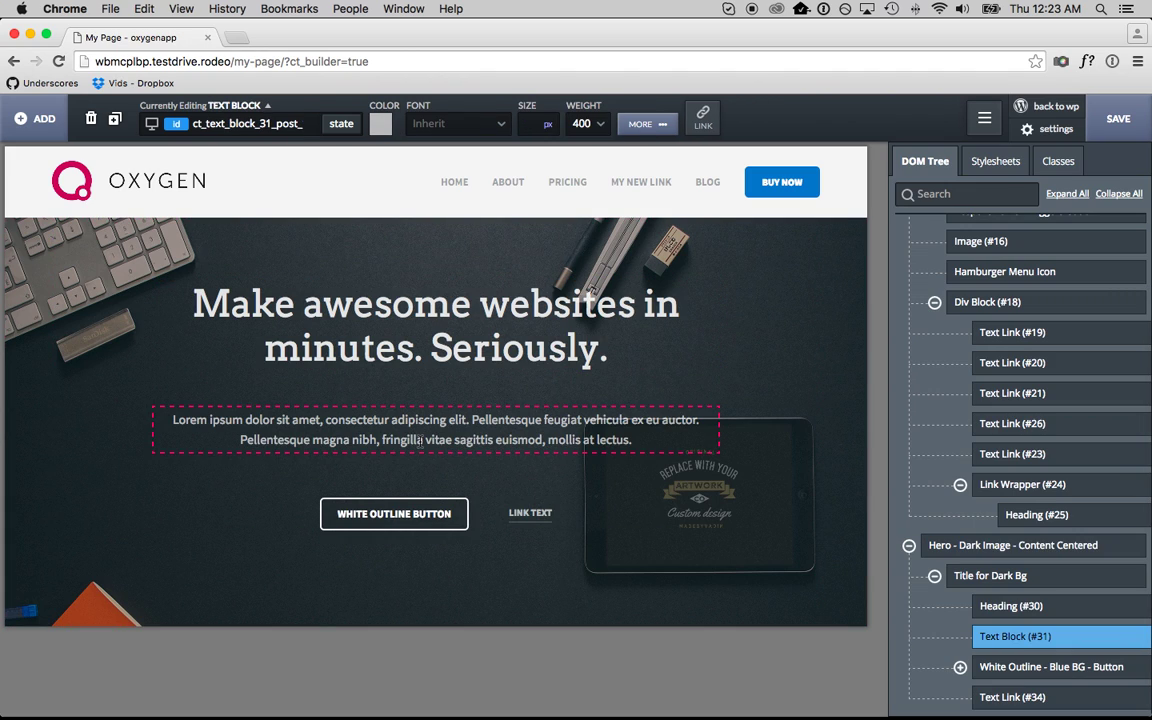
click(528, 512)
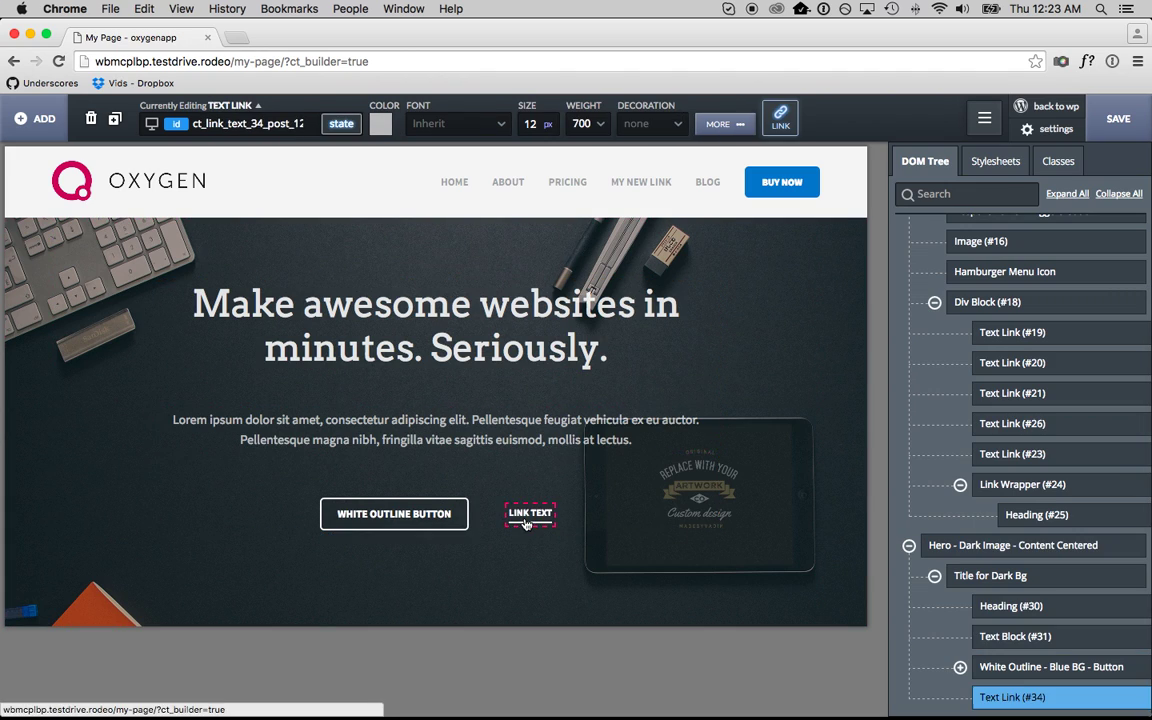
click(92, 120)
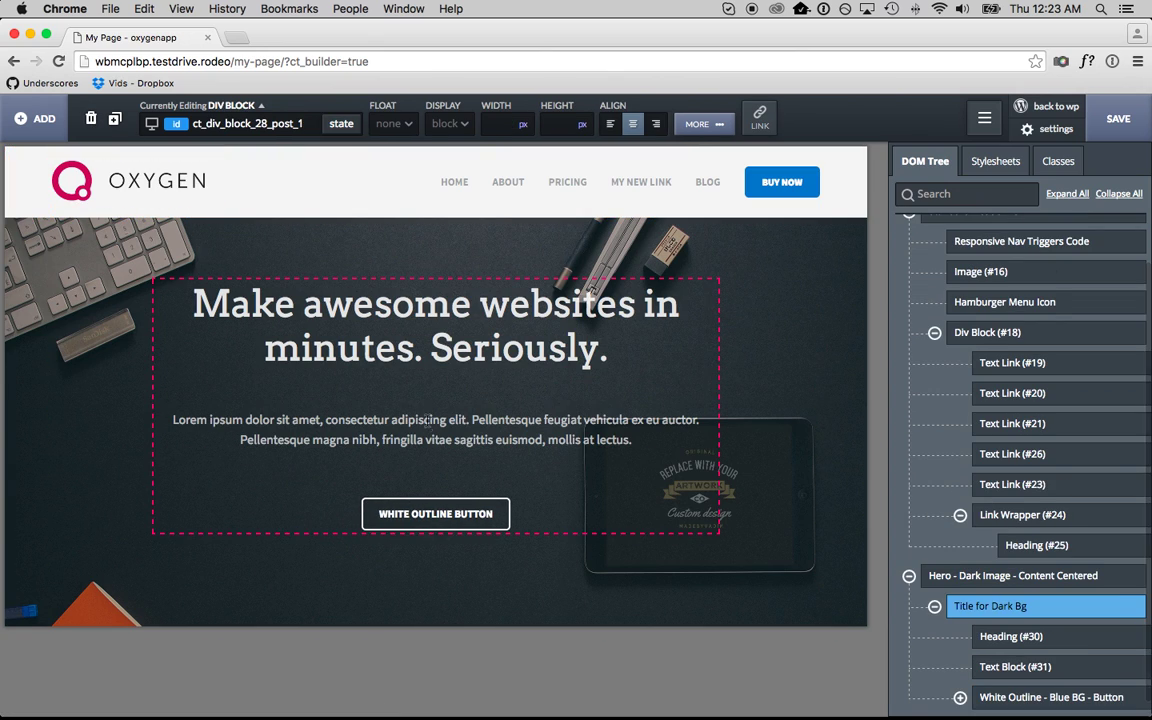
- Change the hero button's text to BUY IT NOW
double_click(415, 516)
triple_click(415, 518)
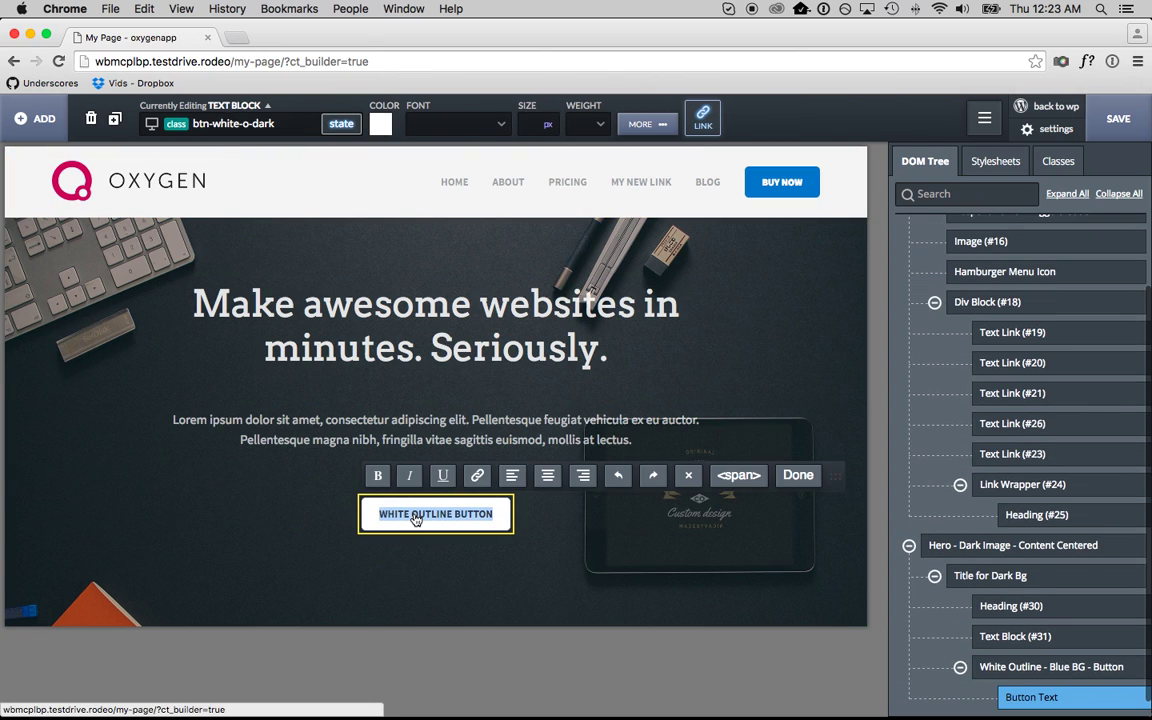
text(BUY IT NOW)
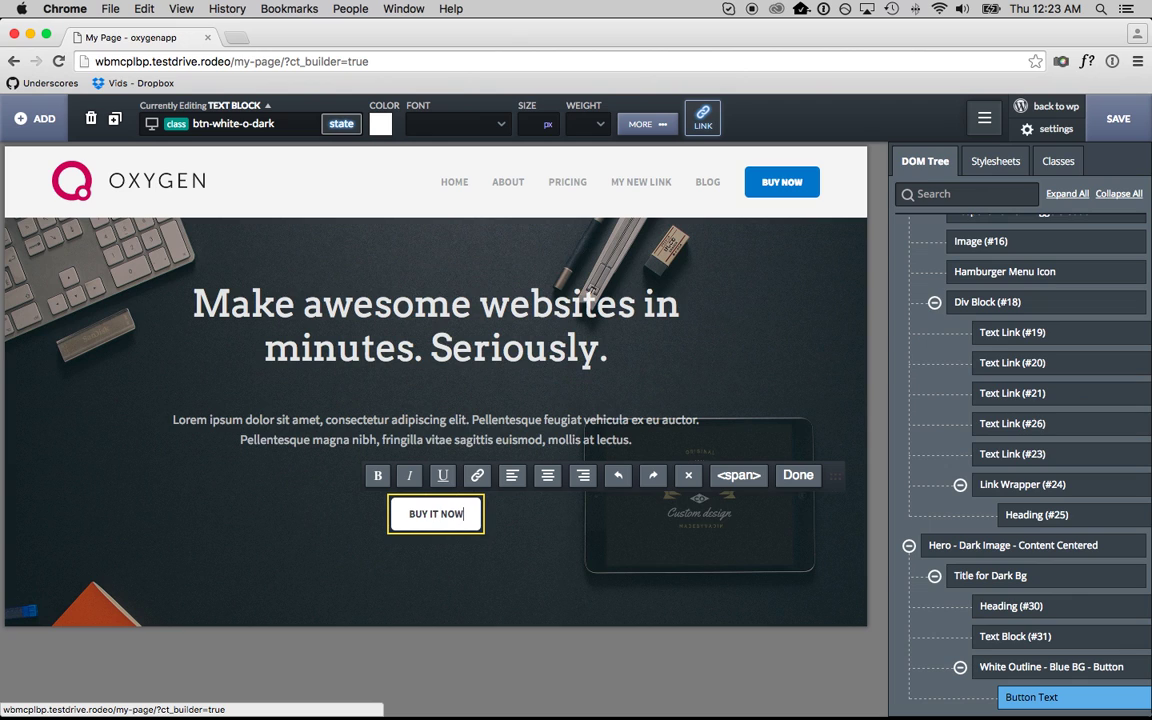
click(210, 472)
click(62, 516)
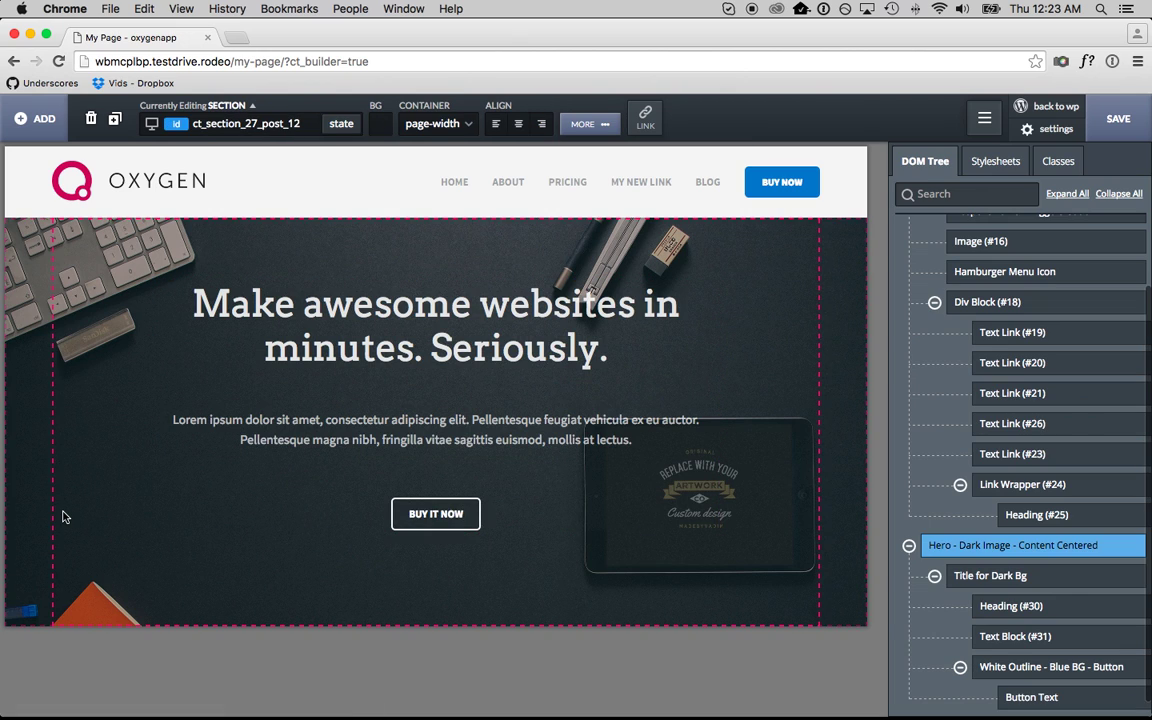
- Add the Testimonials component headed "Here's what our customers say…" below the dark hero
click(35, 118)
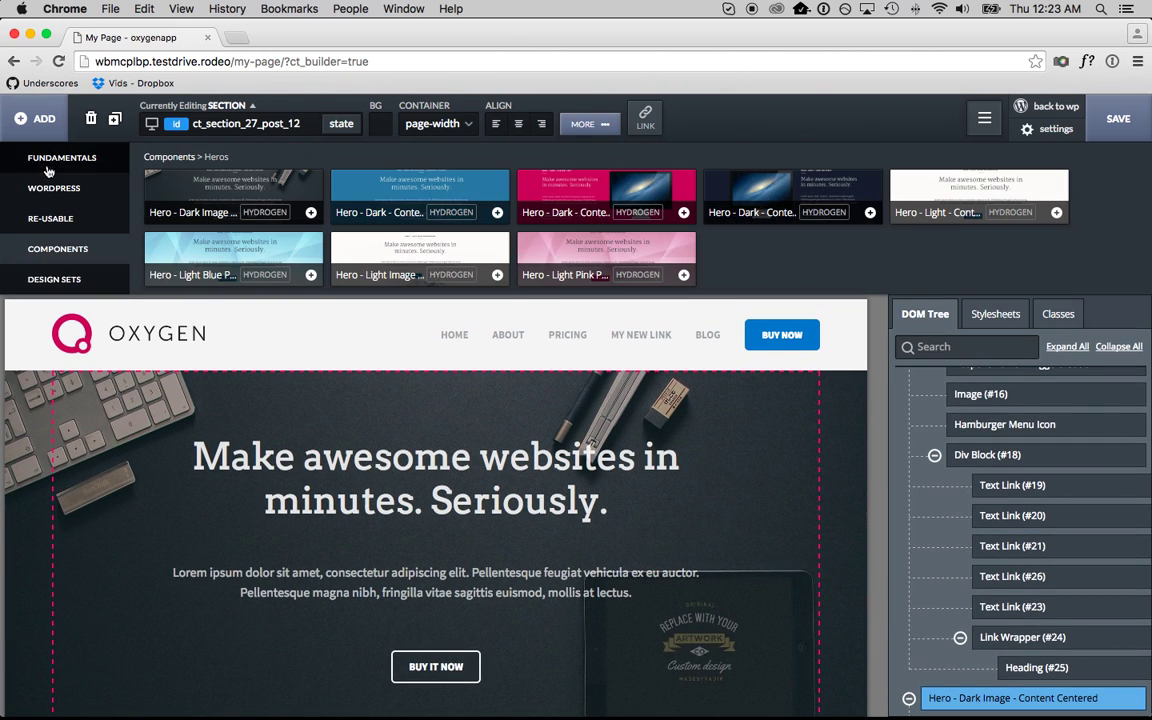
click(162, 153)
scroll(377, 221, down, 2)
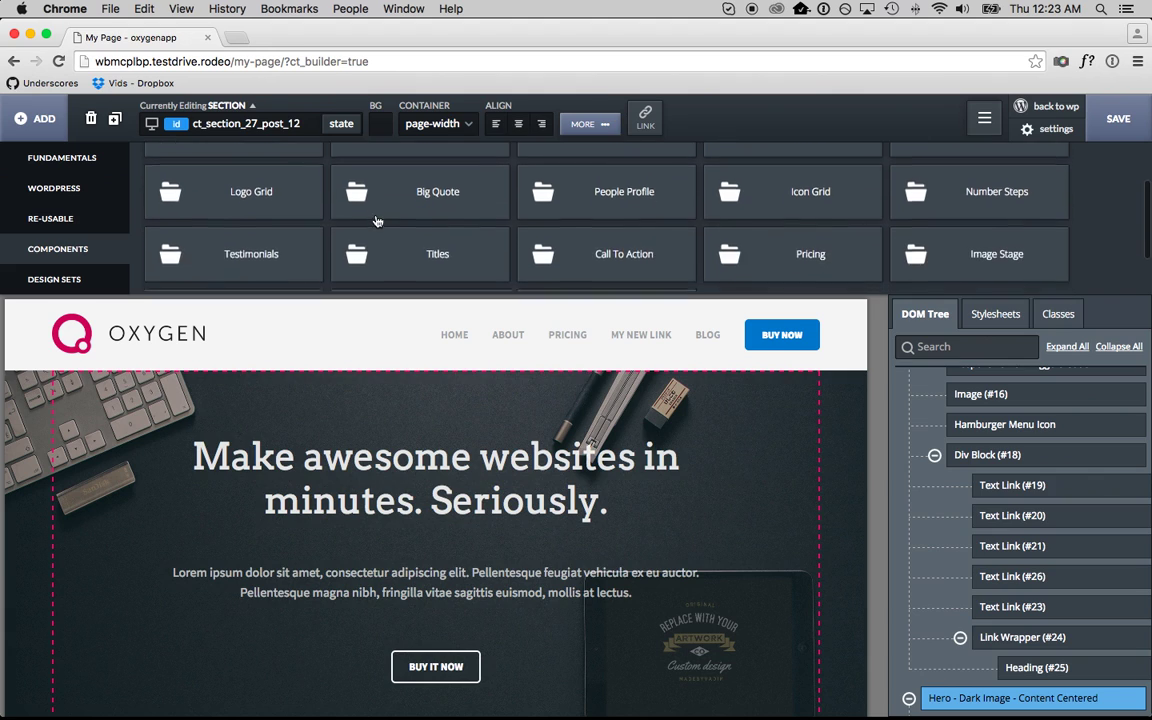
scroll(377, 221, down, 1)
scroll(375, 224, up, 1)
click(221, 243)
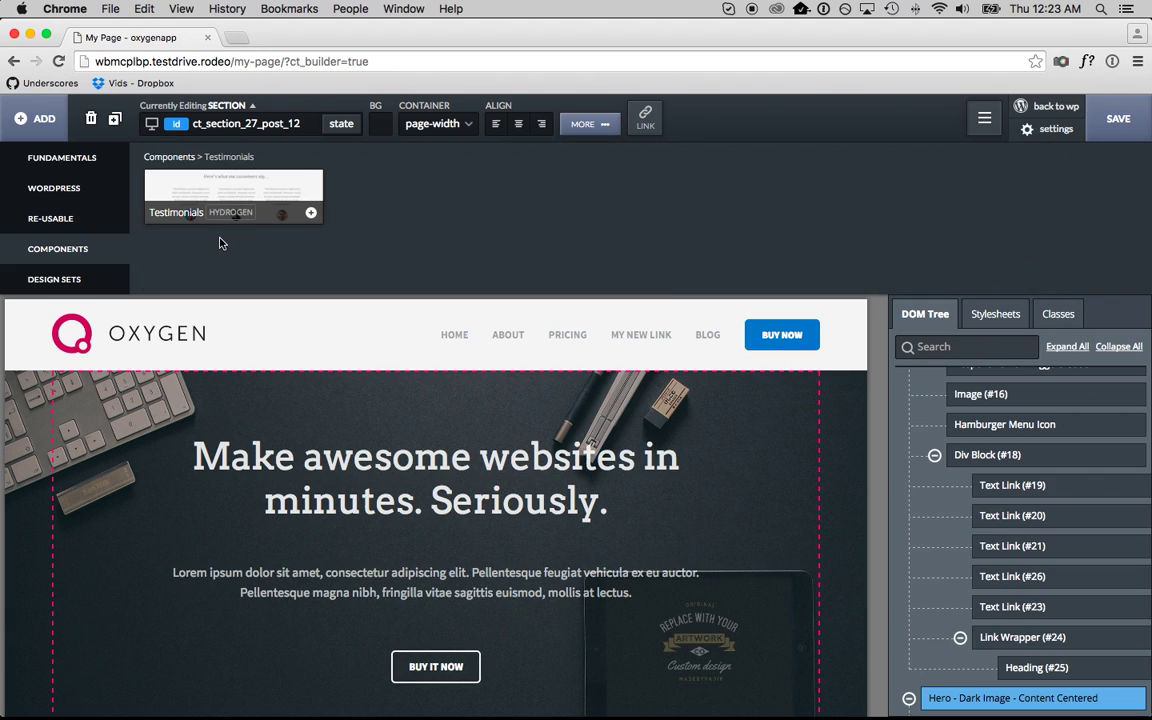
click(249, 209)
click(241, 279)
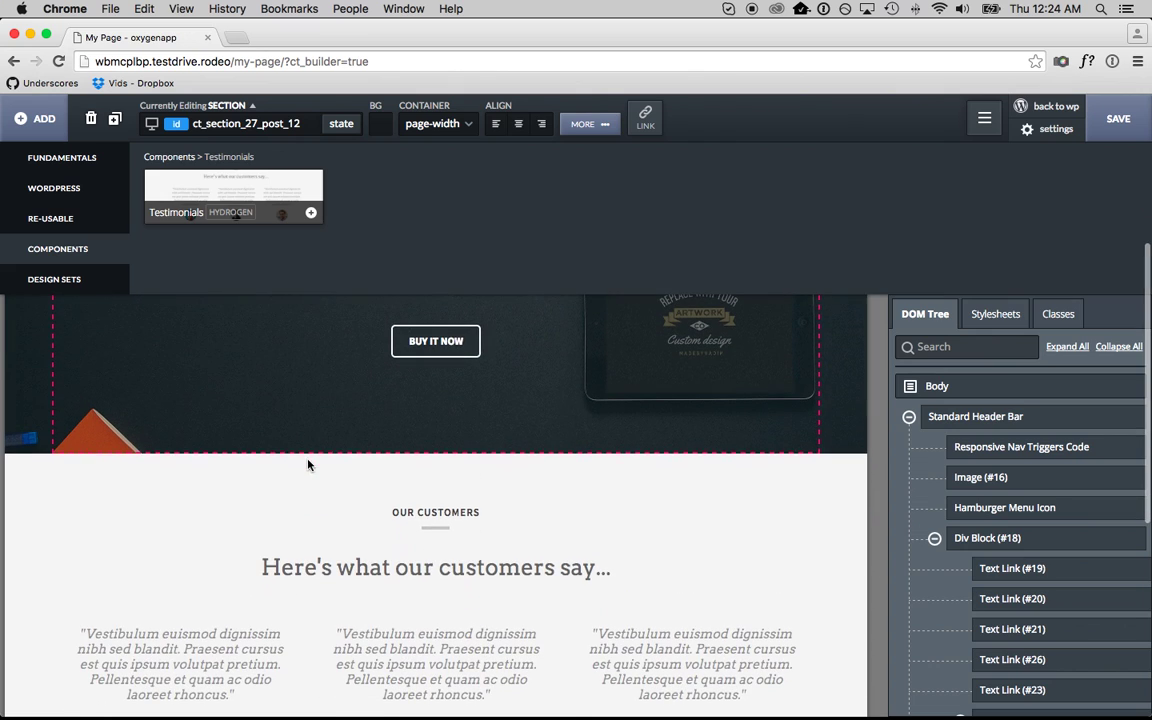
click(308, 464)
- Target the quotes' testimonial-image-bottom-text class and set its text colour to rgba(0,0,0,0.74)
click(984, 118)
scroll(842, 356, down, 2)
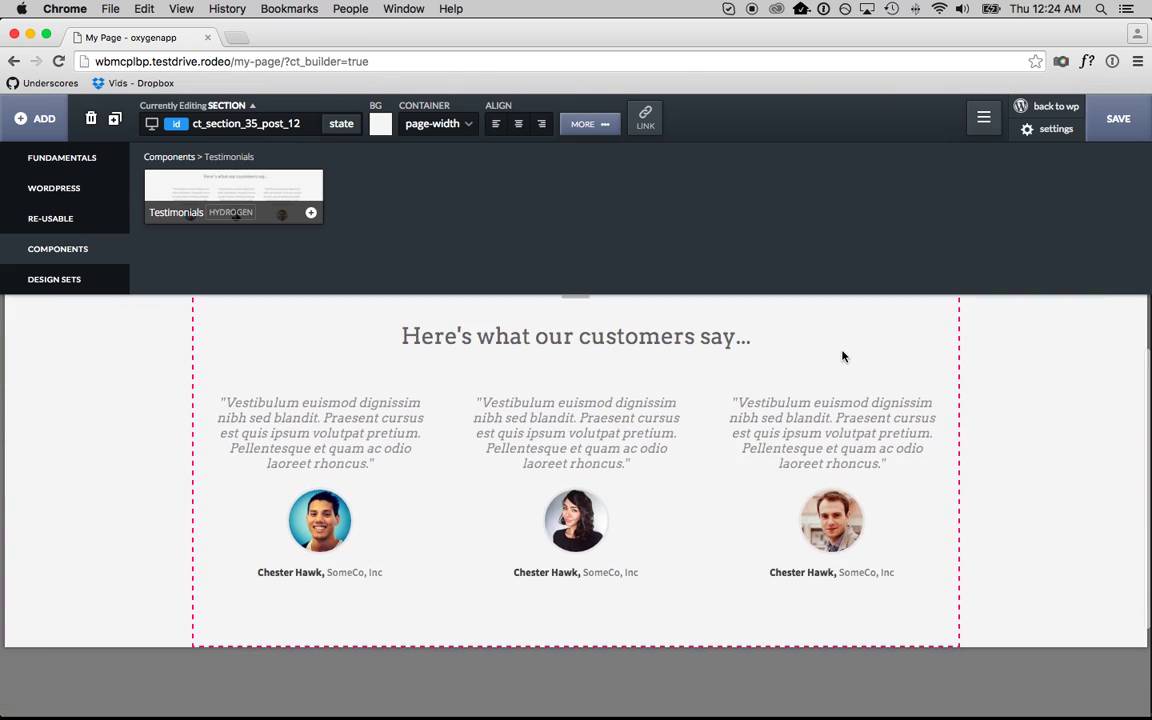
click(312, 424)
scroll(312, 424, up, 1)
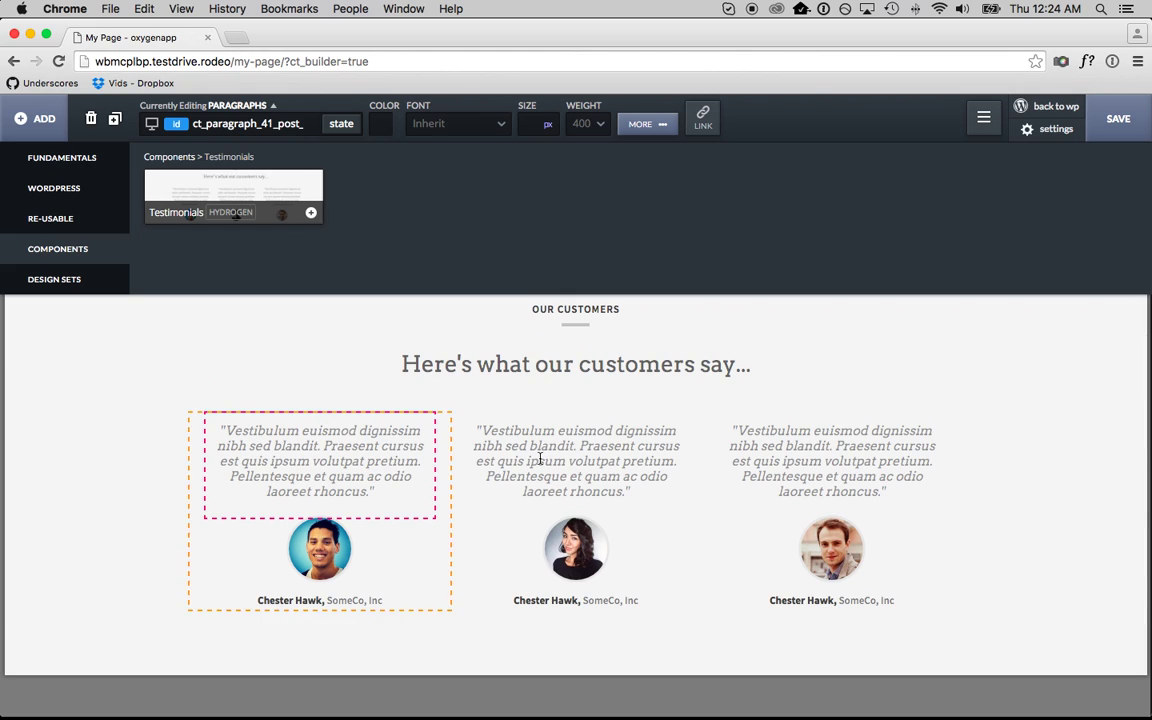
click(394, 437)
click(178, 123)
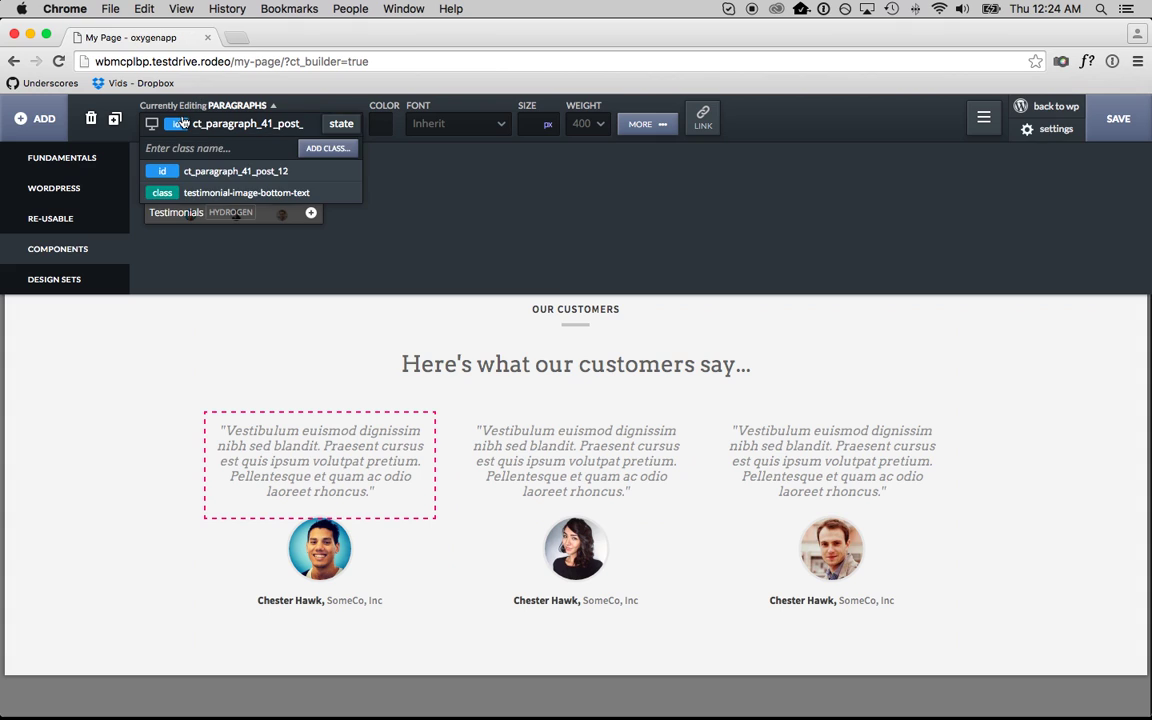
click(230, 192)
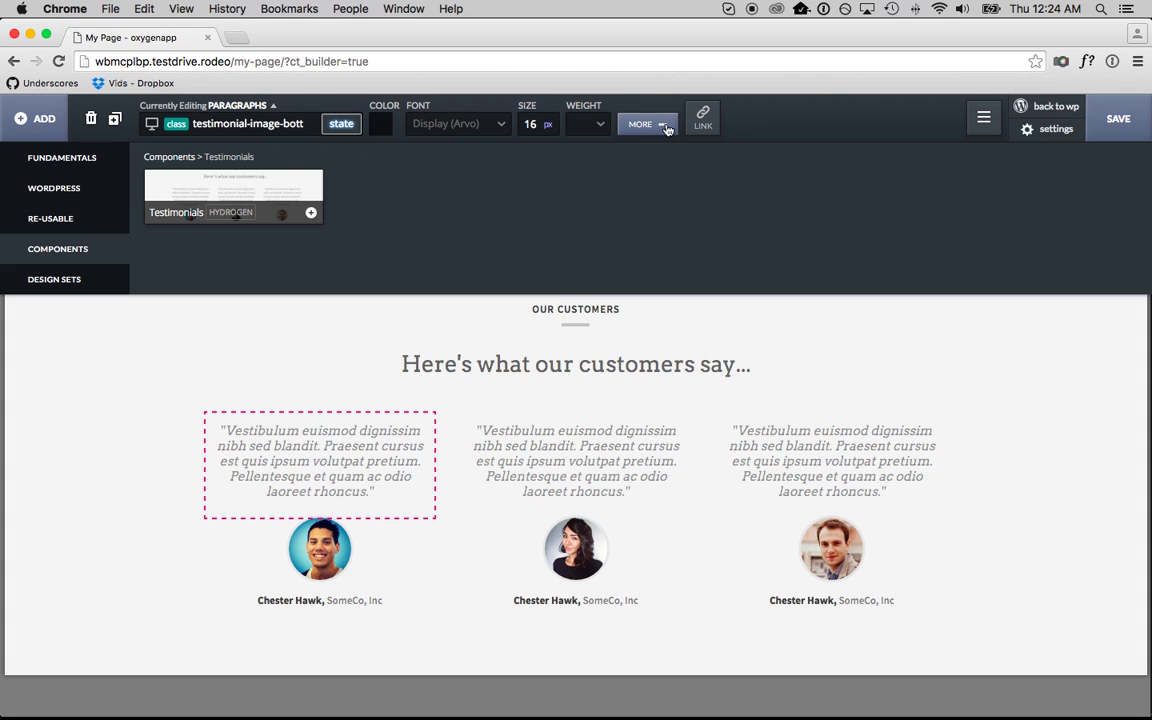
click(630, 122)
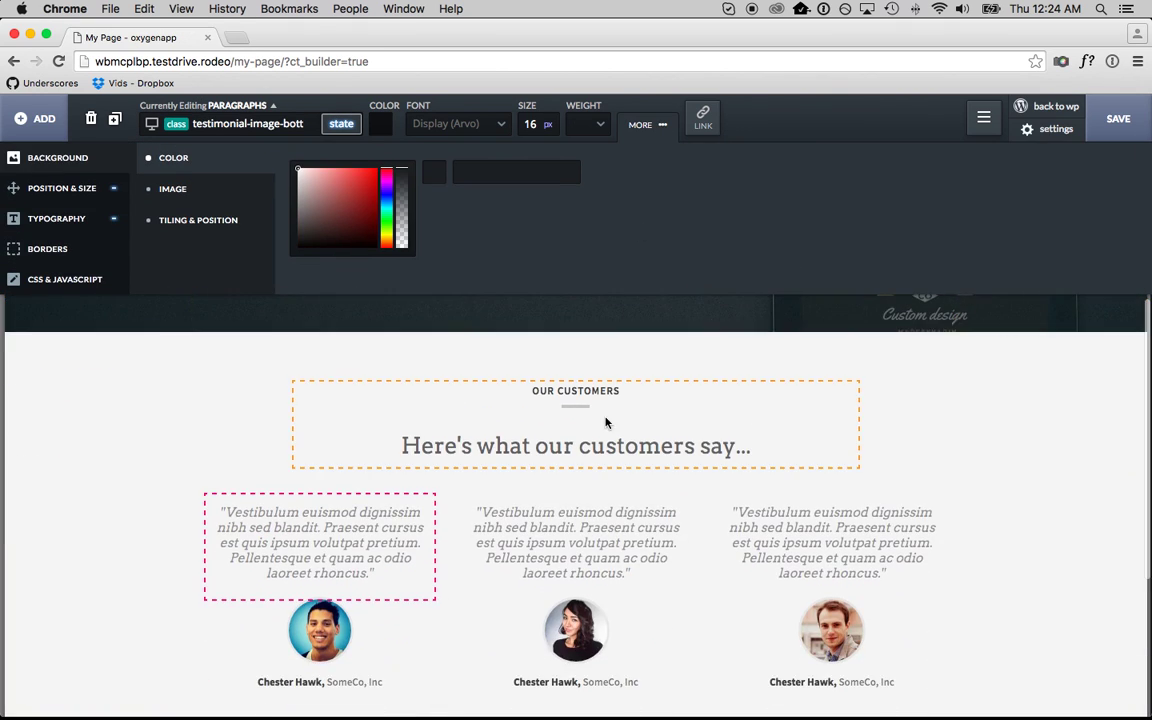
scroll(605, 422, down, 3)
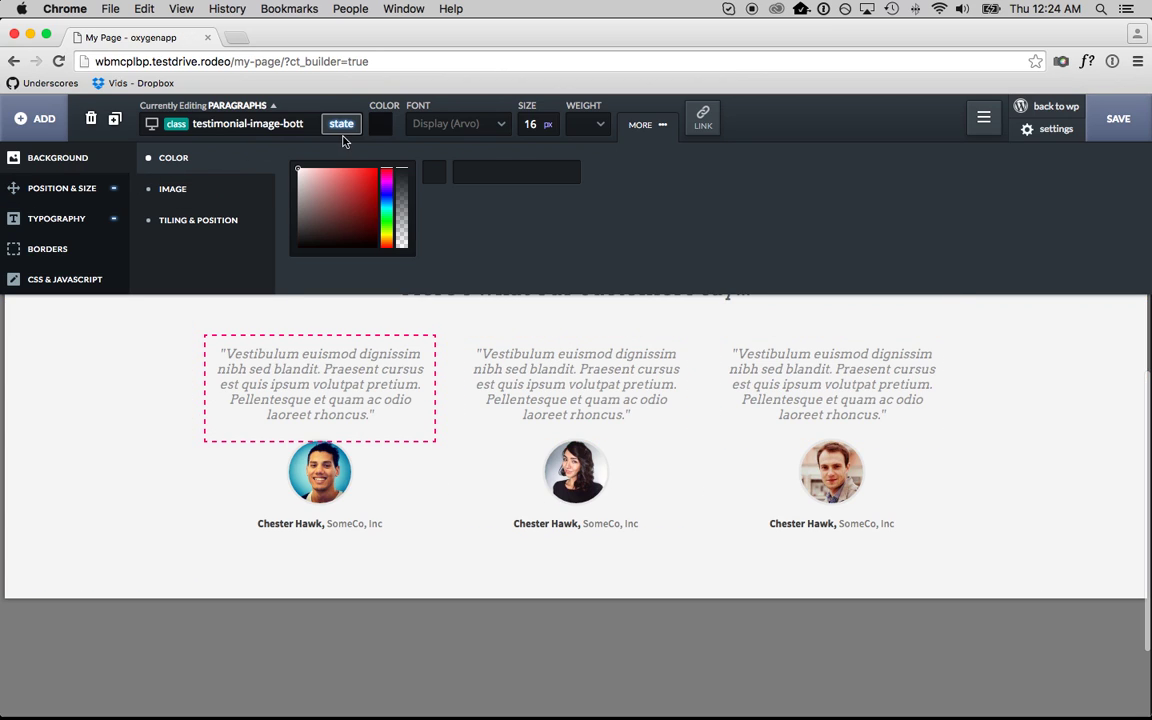
click(384, 130)
mouse_move(481, 206)
mouse_down()
mouse_move(480, 239)
mouse_move(483, 172)
mouse_move(478, 190)
mouse_up()
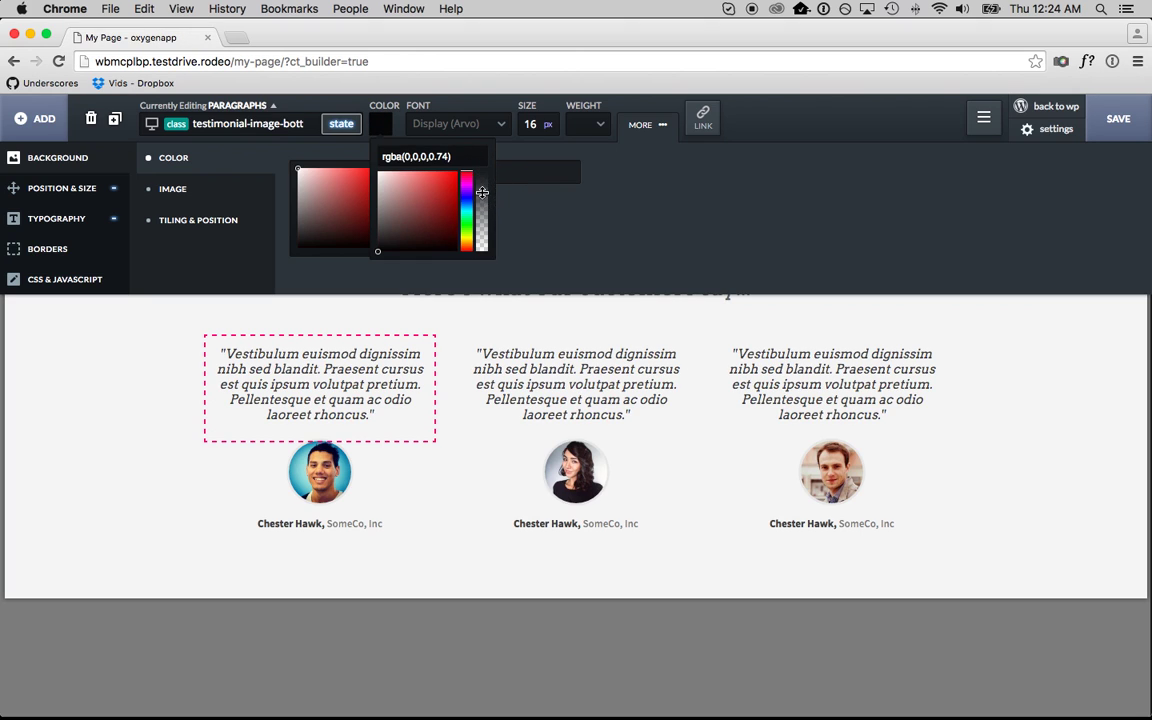
click(563, 229)
- Set the testimonial-image-bottom-text class line height to 28 px
click(78, 221)
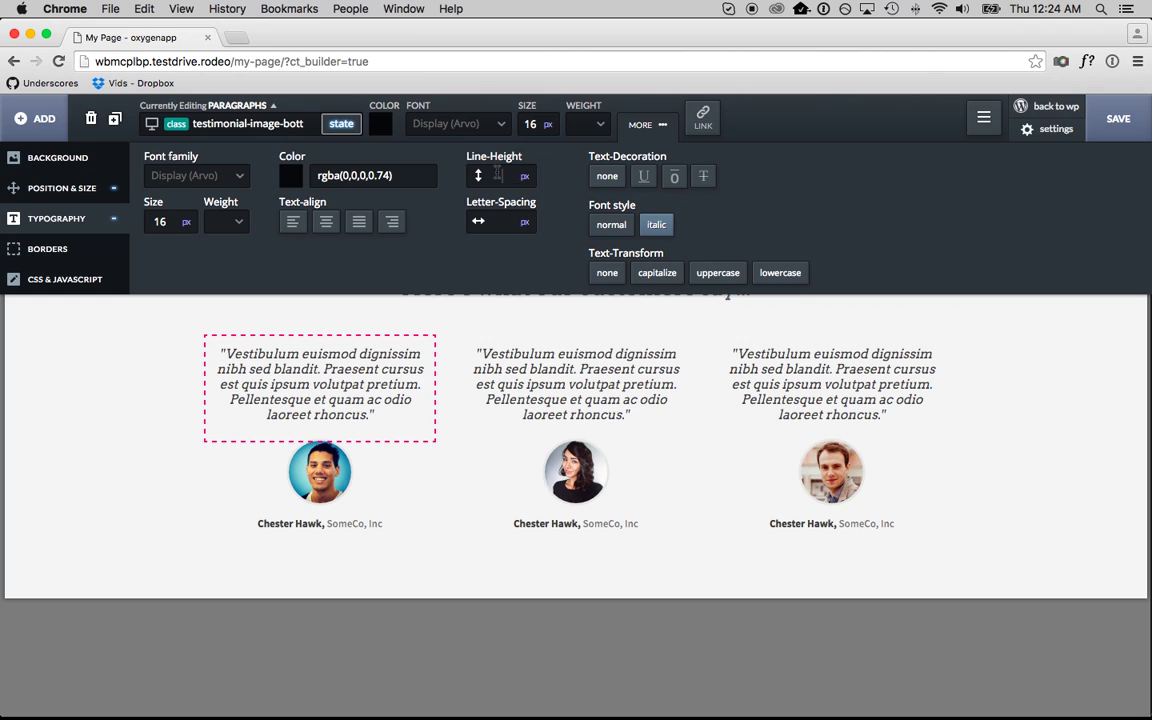
click(497, 175)
text(27)
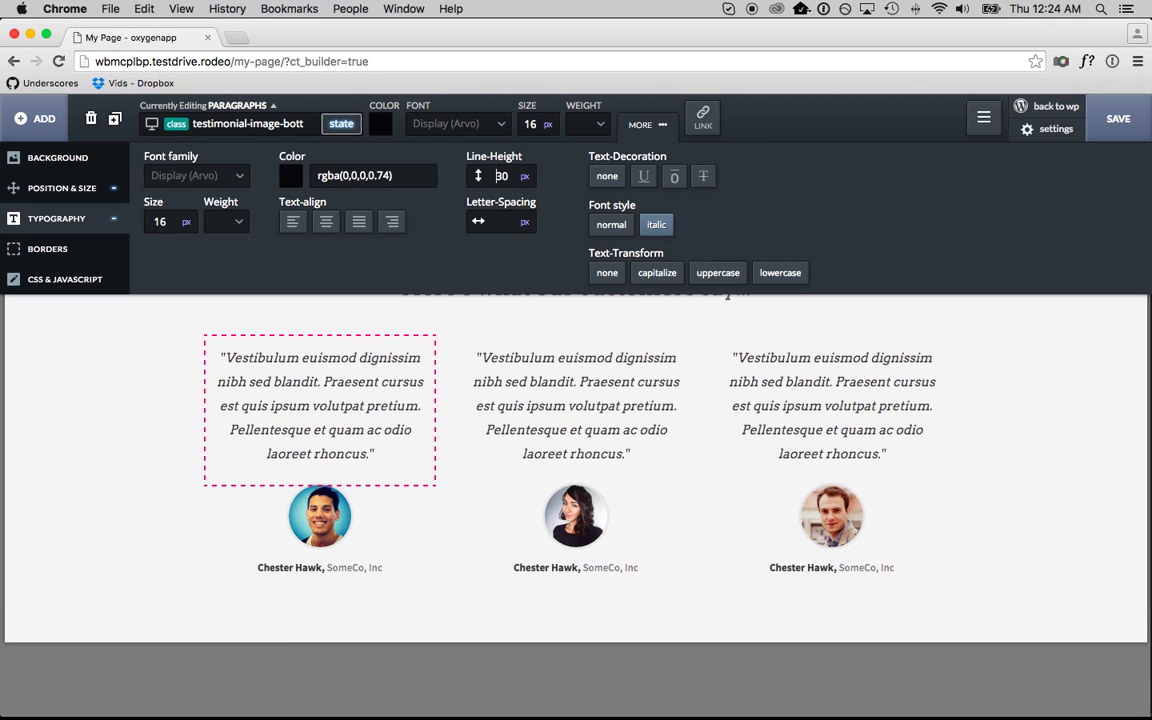
key(Up)
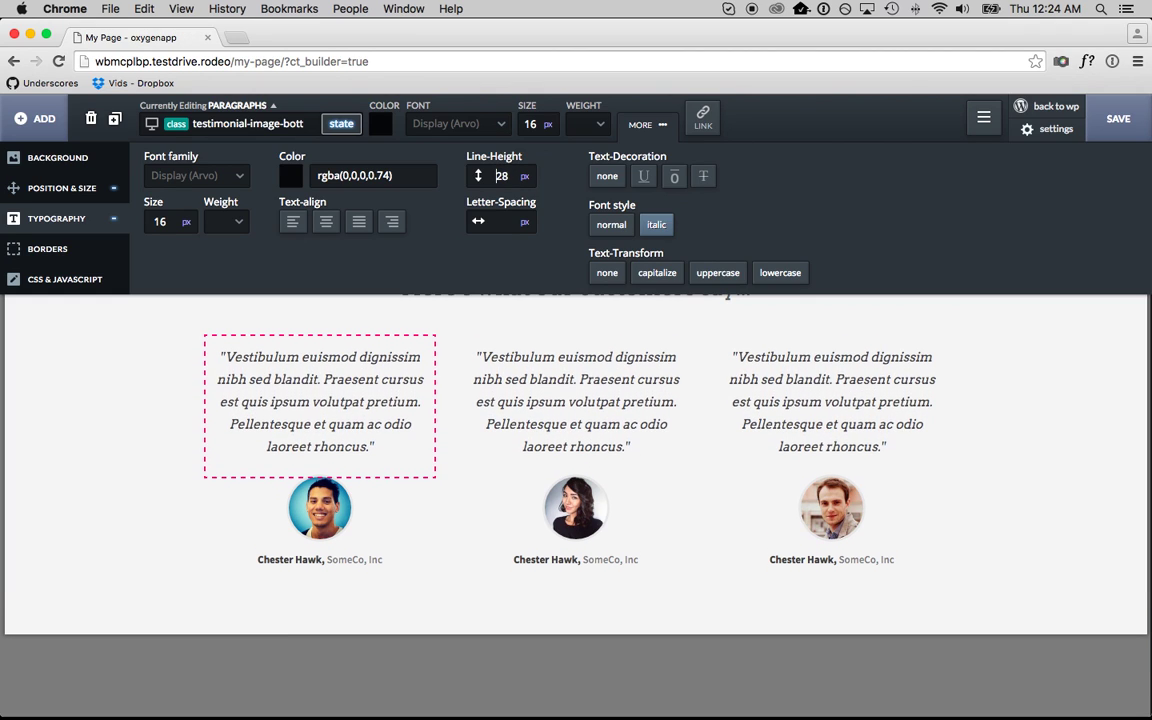
click(640, 124)
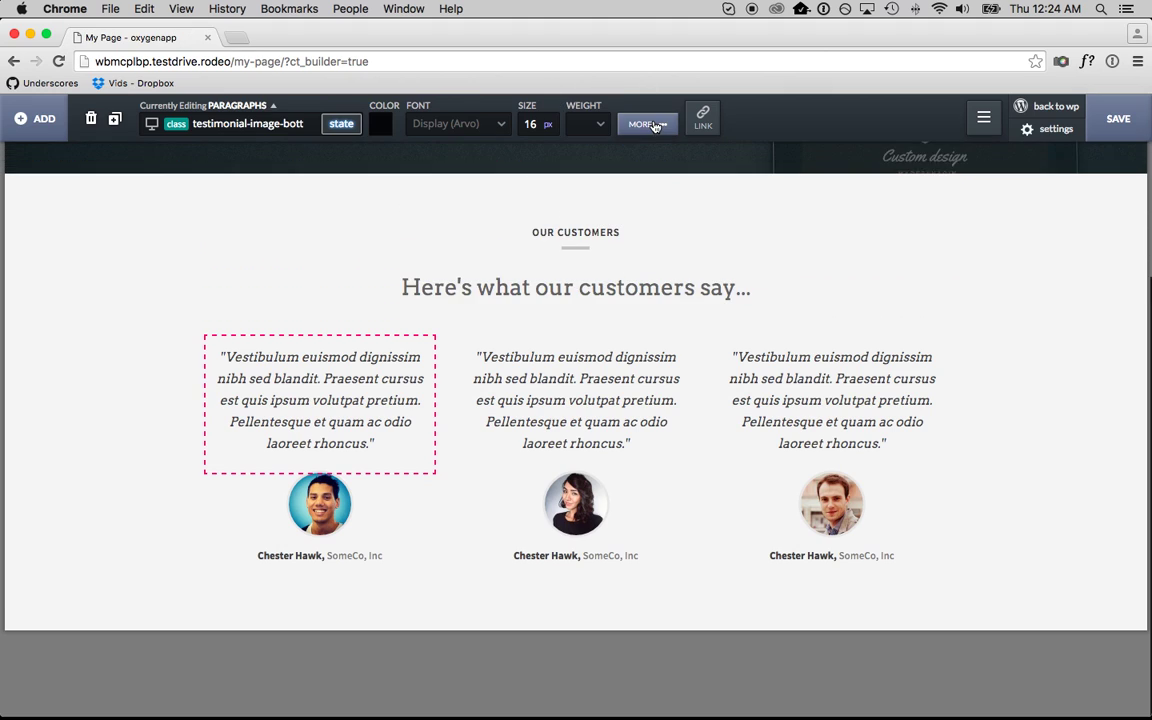
click(106, 316)
scroll(106, 316, down, 2)
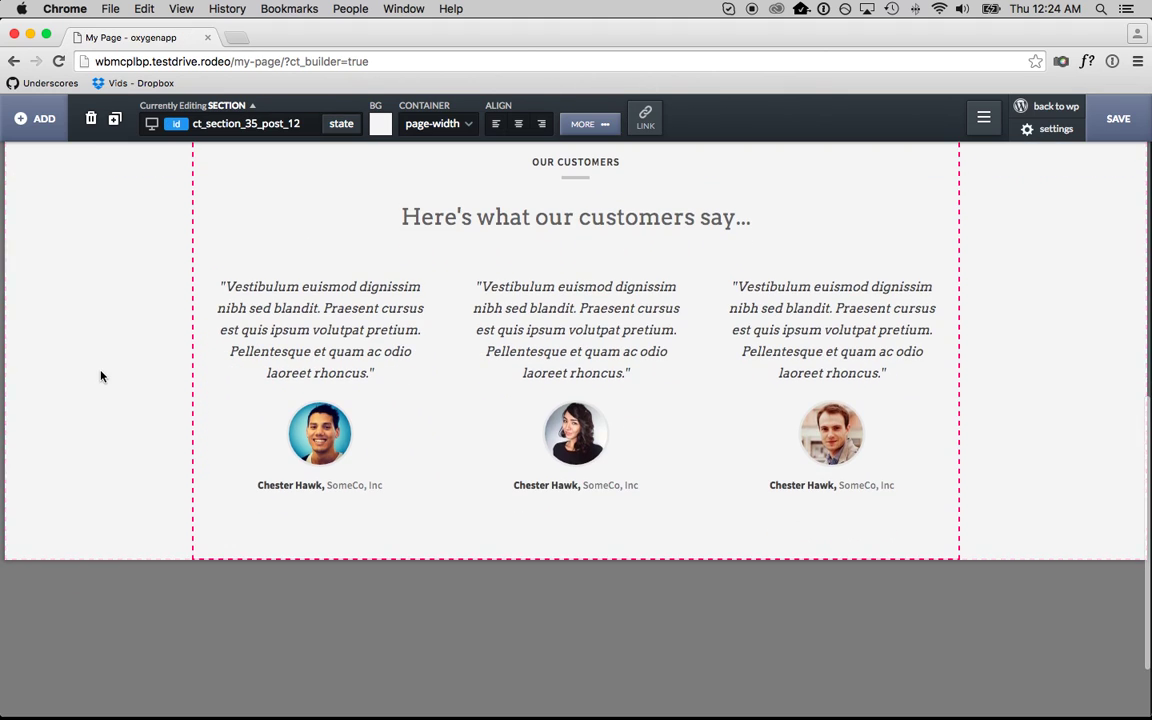
click(30, 118)
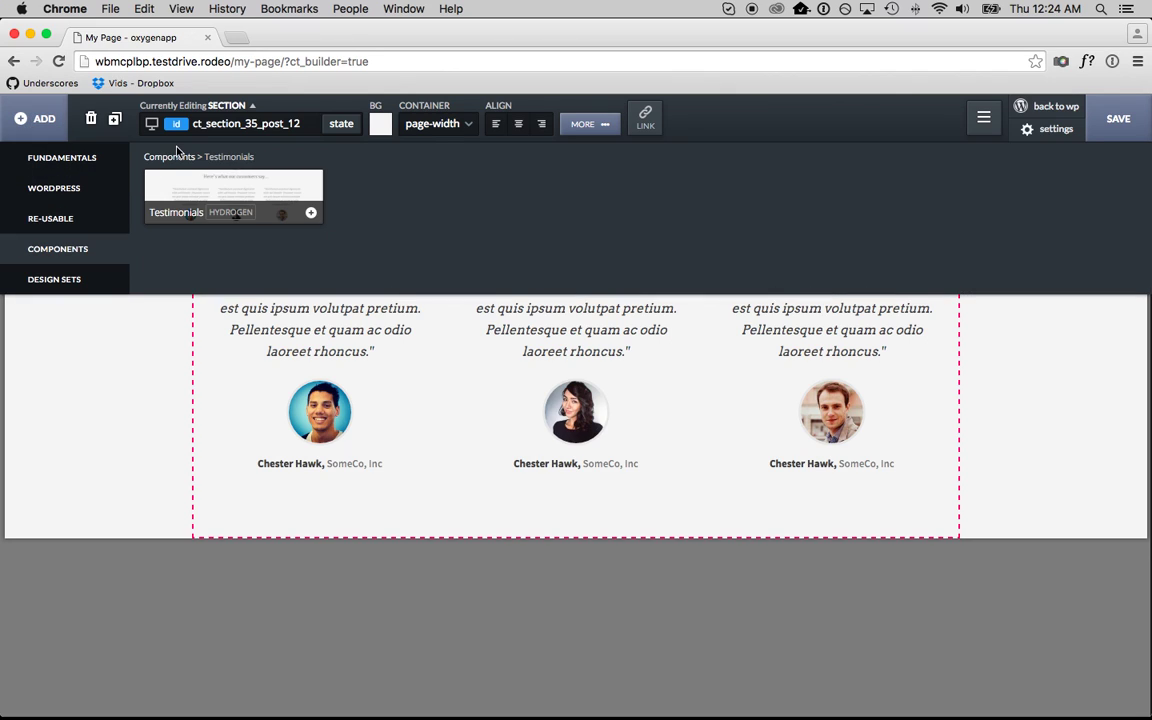
- Add the pink Two Lines Call To Action template ('Try Oxygen for 30 days…') below the testimonials
click(175, 156)
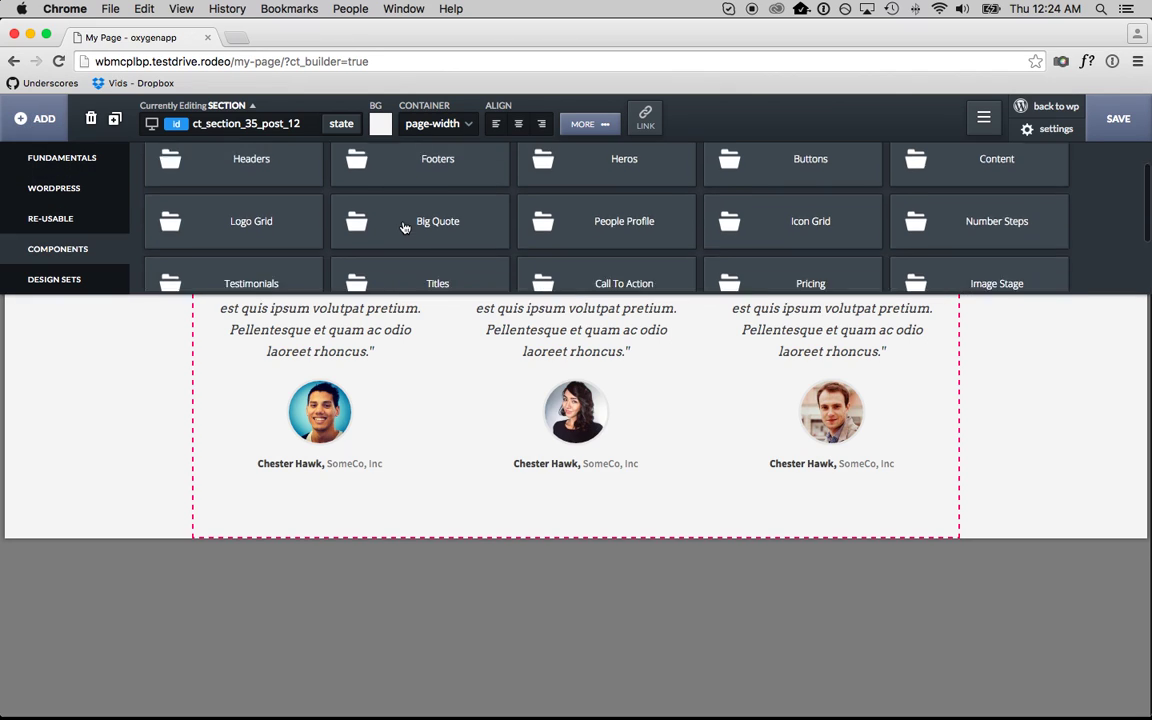
scroll(404, 228, down, 3)
click(585, 205)
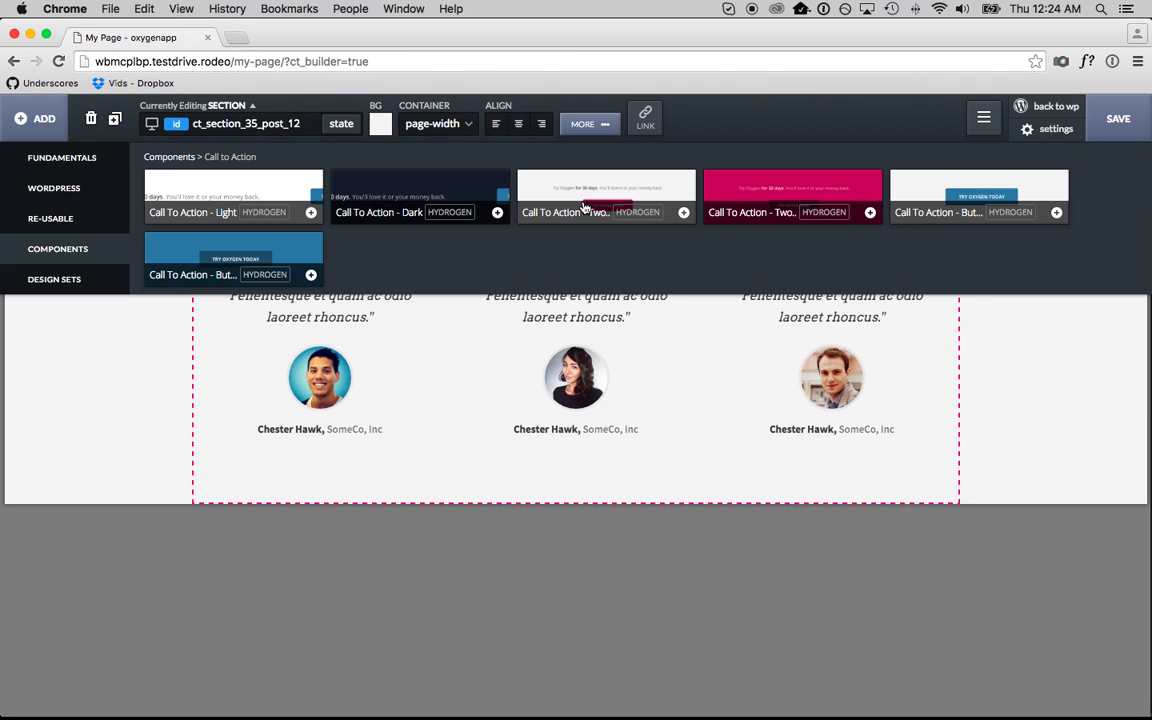
click(435, 195)
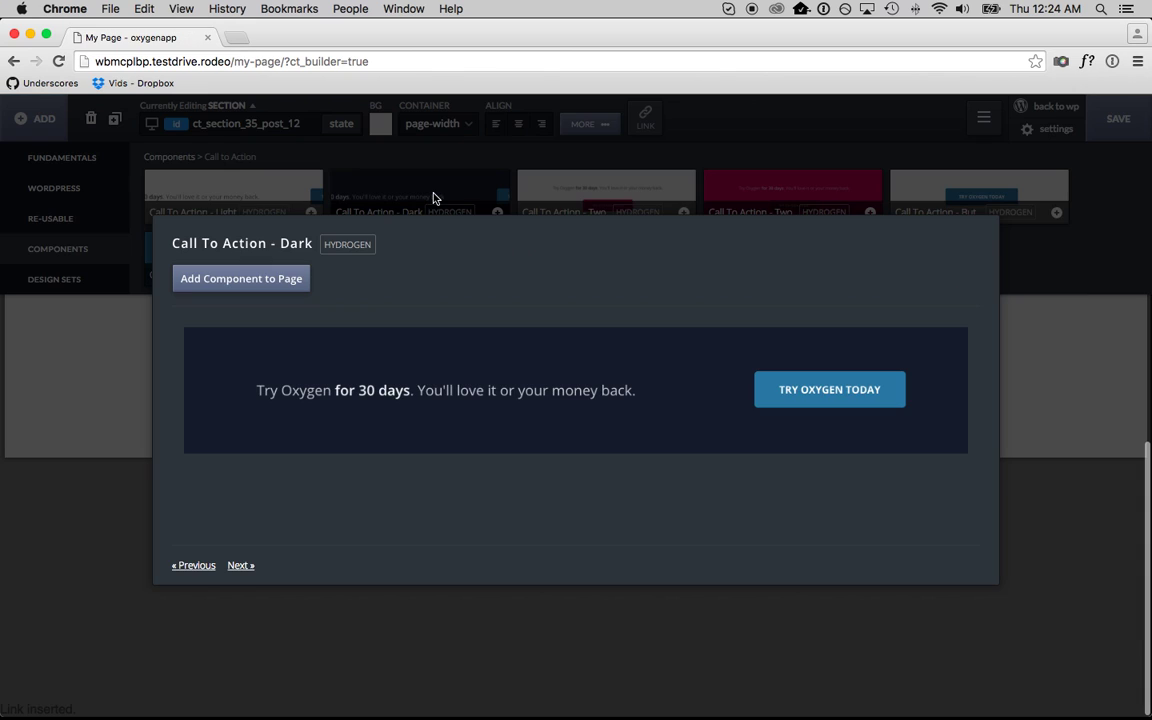
key(Right)
key(Right)
key(Right)
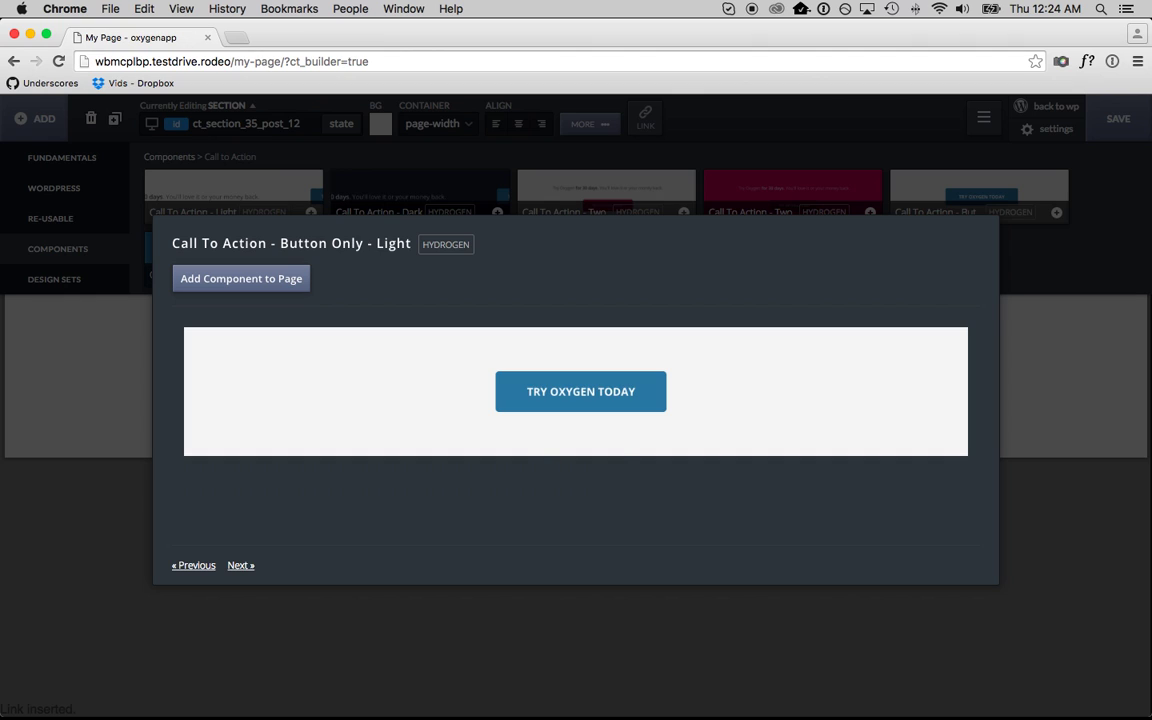
key(Left)
click(240, 279)
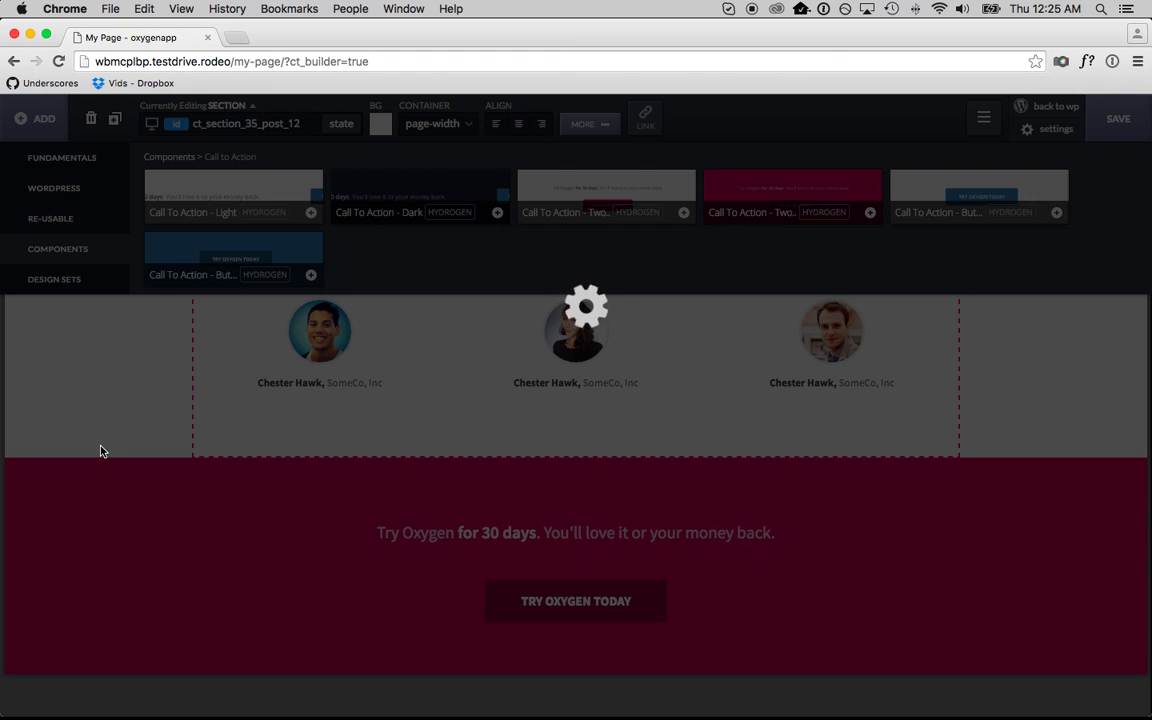
- Check the blue colour used in the ABOUT menu link's hover state
scroll(150, 440, up, 15)
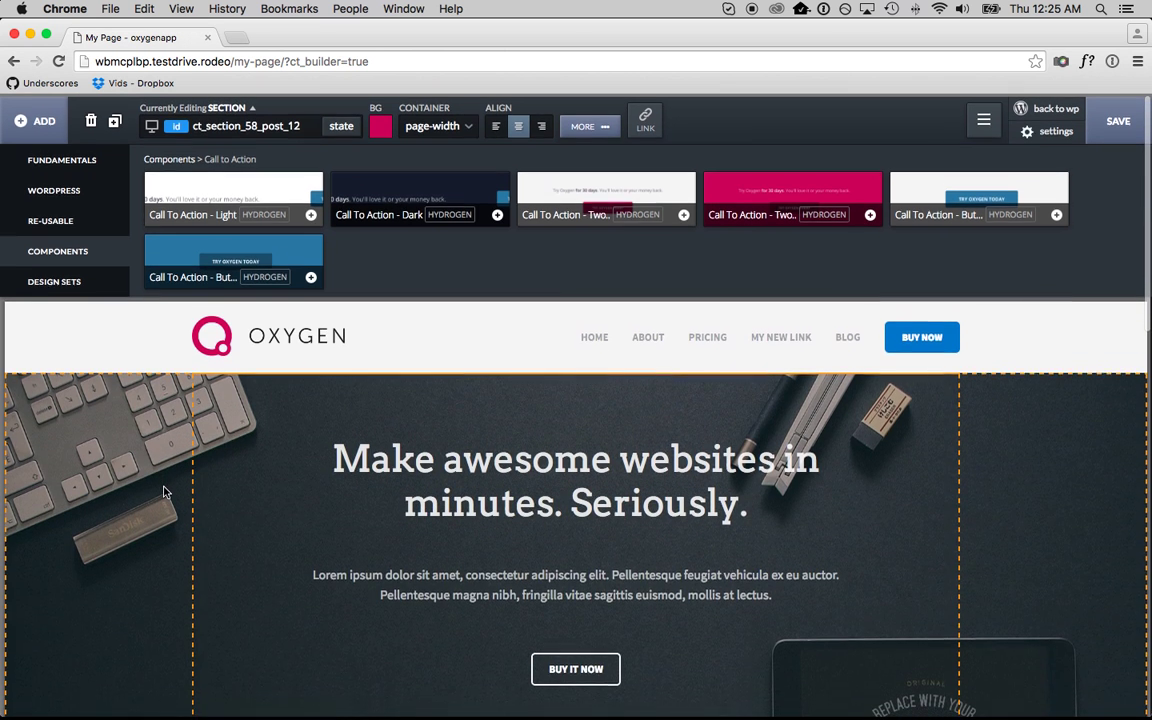
click(648, 335)
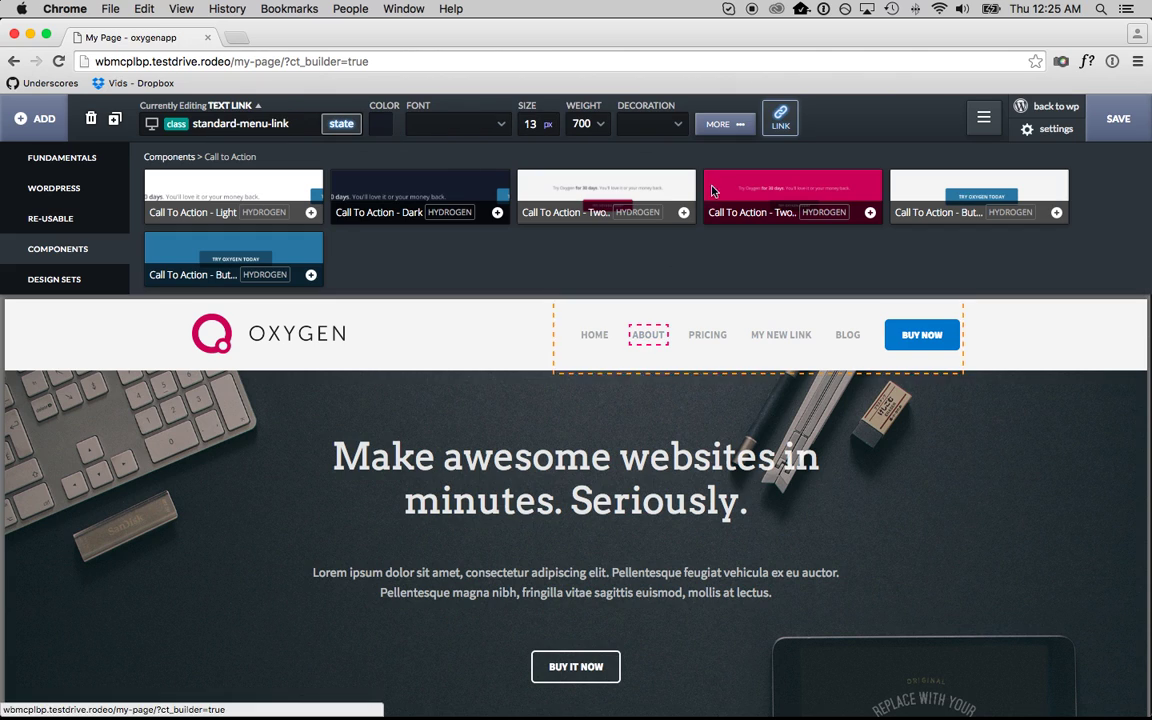
click(341, 123)
click(306, 164)
click(380, 123)
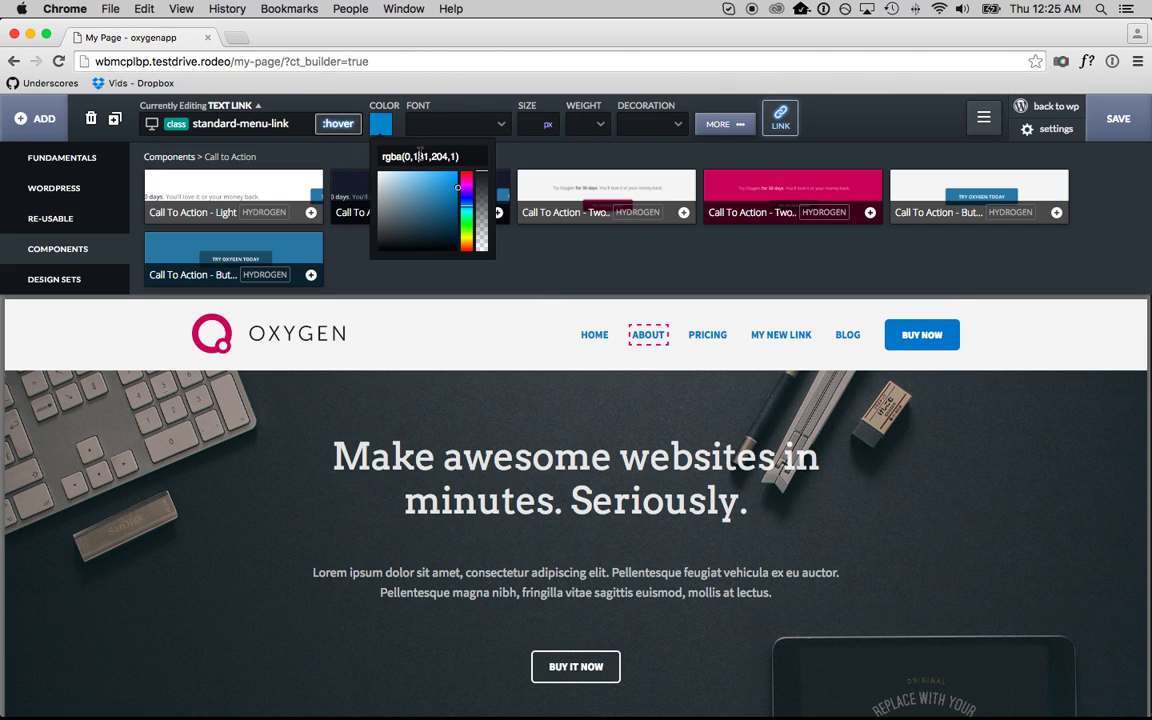
- Paste that blue into the pink call-to-action section's background colour
scroll(419, 424, down, 10)
click(206, 603)
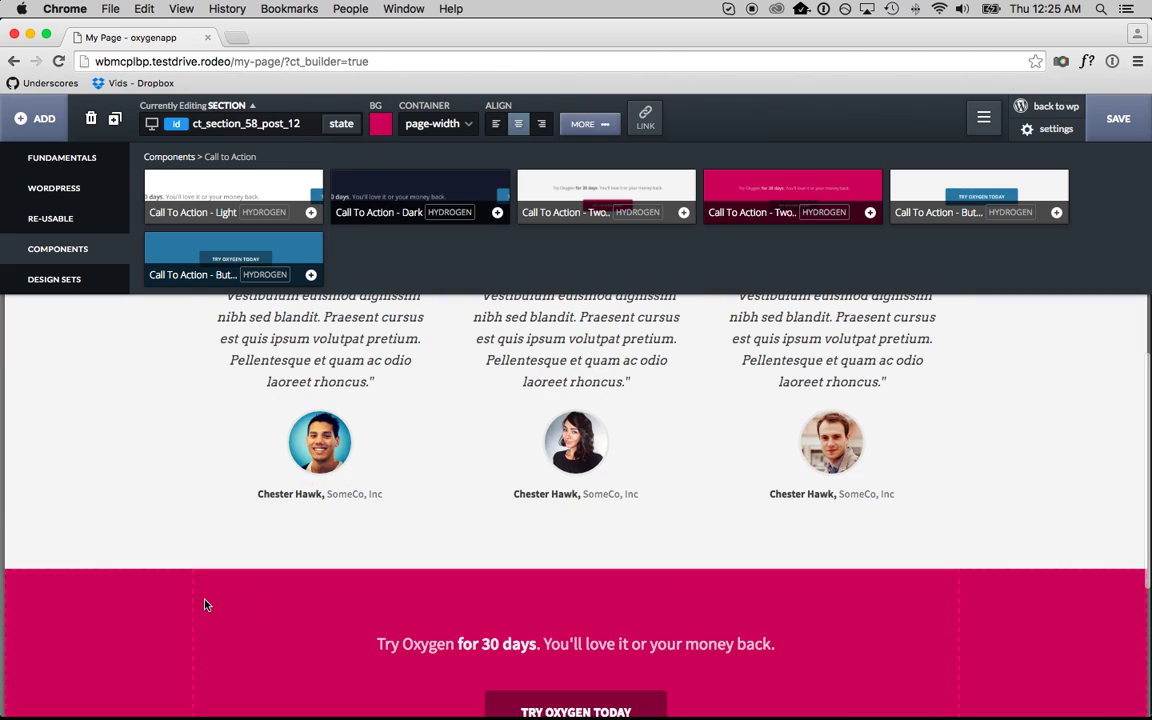
click(595, 126)
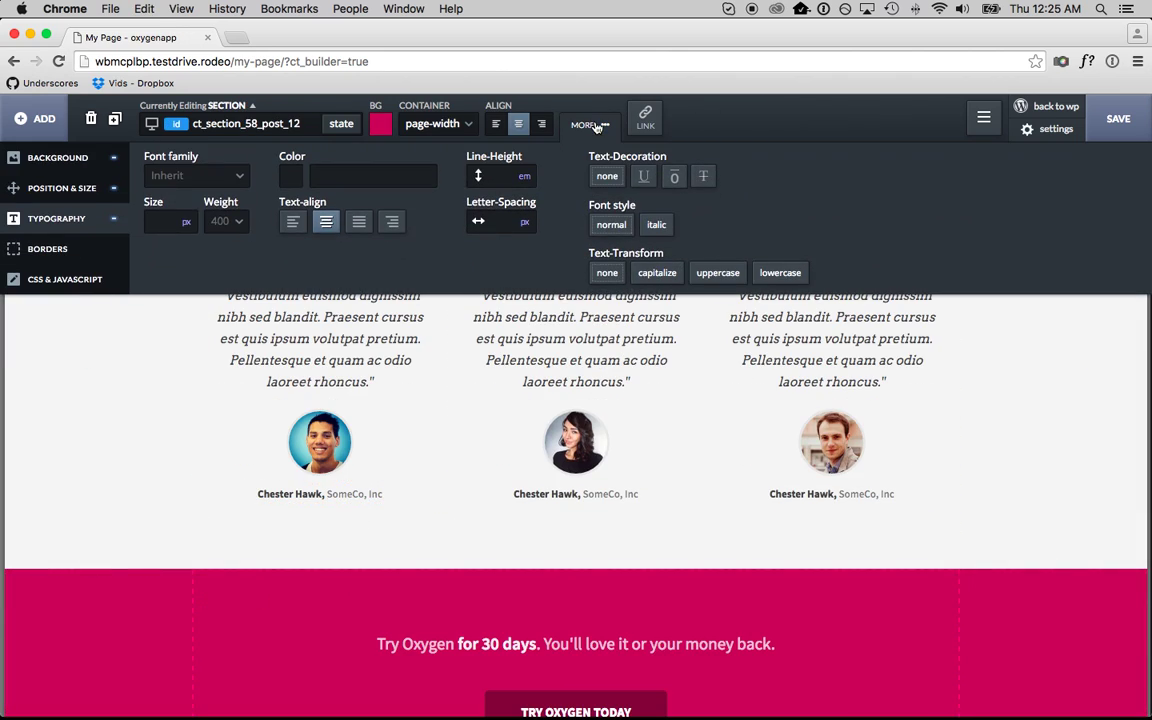
click(62, 157)
key(ctrl+a)
text(rgba(0,131,204,1))
- Give the Try Oxygen Today button a faint translucent black background, rgba(0,0,0,0.13)
scroll(476, 403, down, 5)
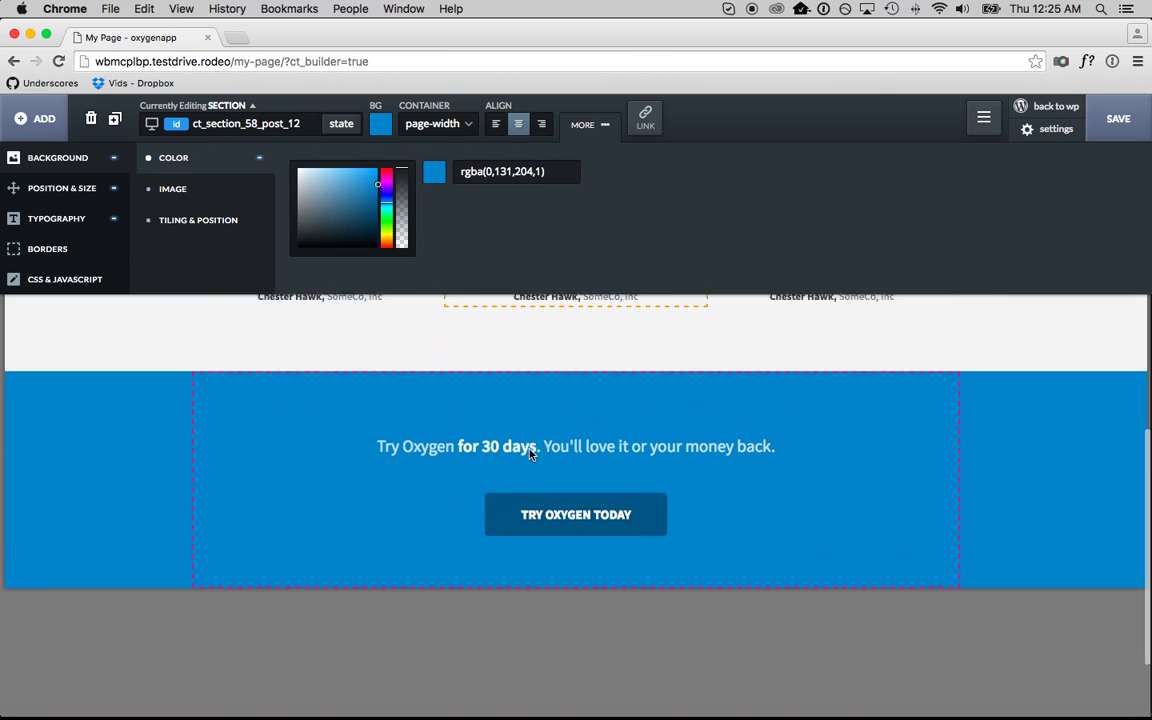
click(500, 519)
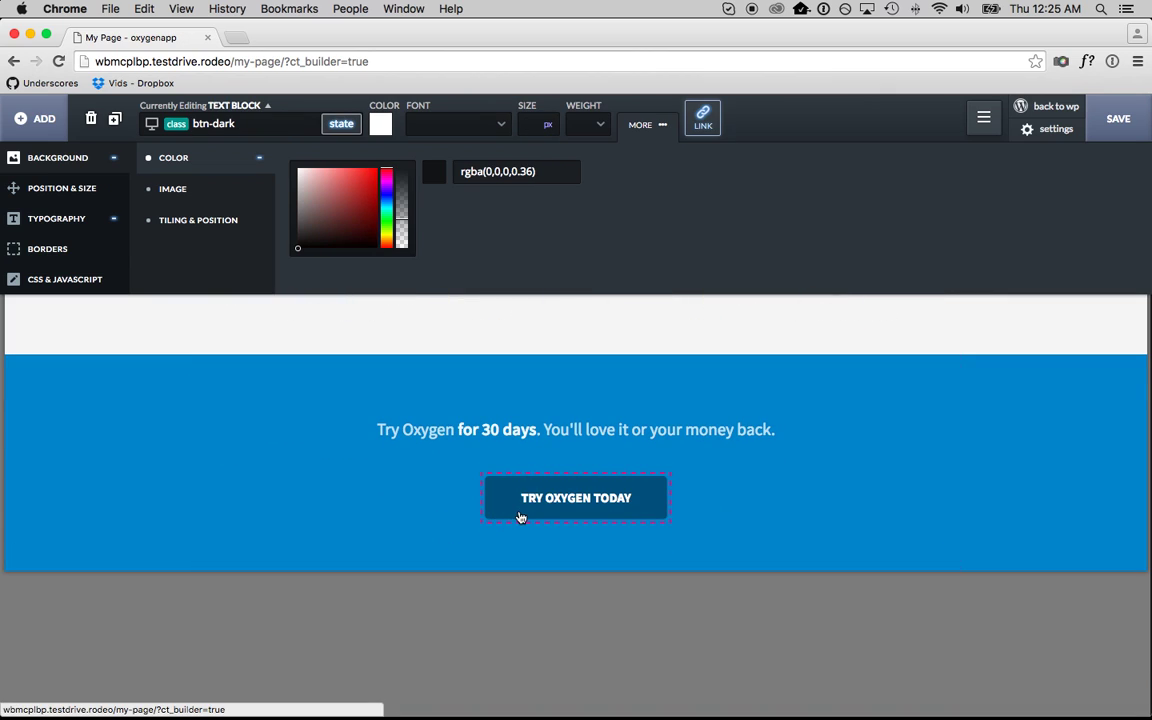
drag(400, 213, 404, 239)
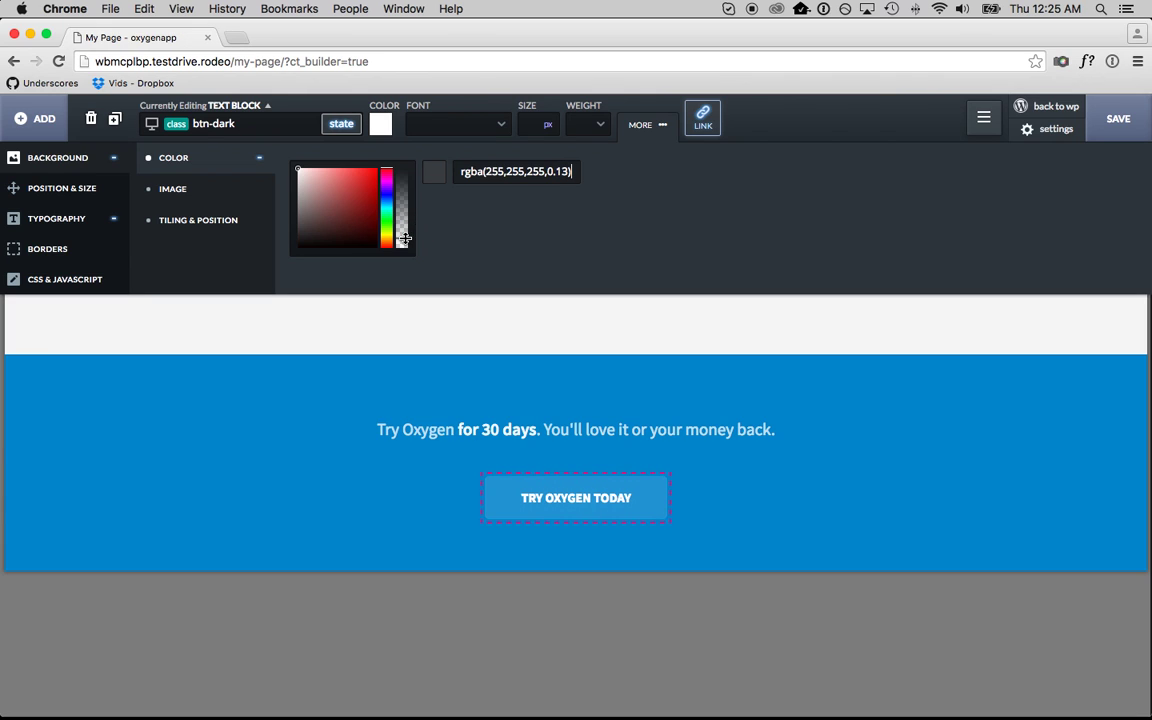
drag(321, 193, 213, 347)
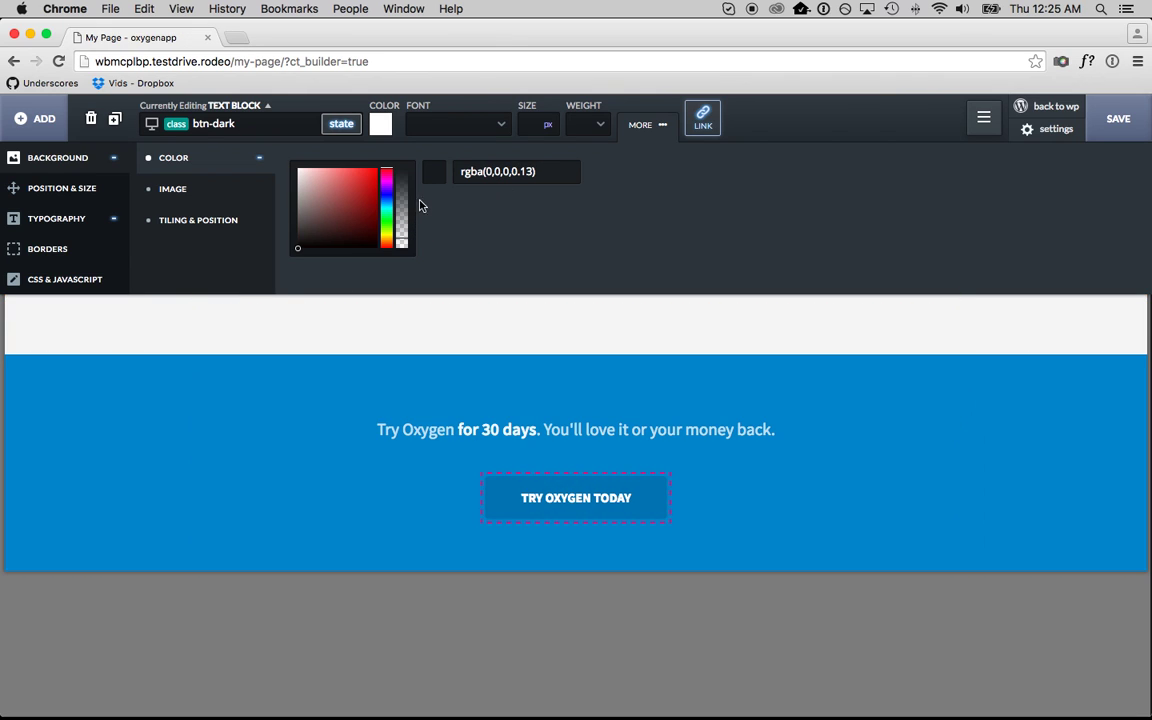
- Try red for the call-to-action section background, then undo back to blue
click(77, 411)
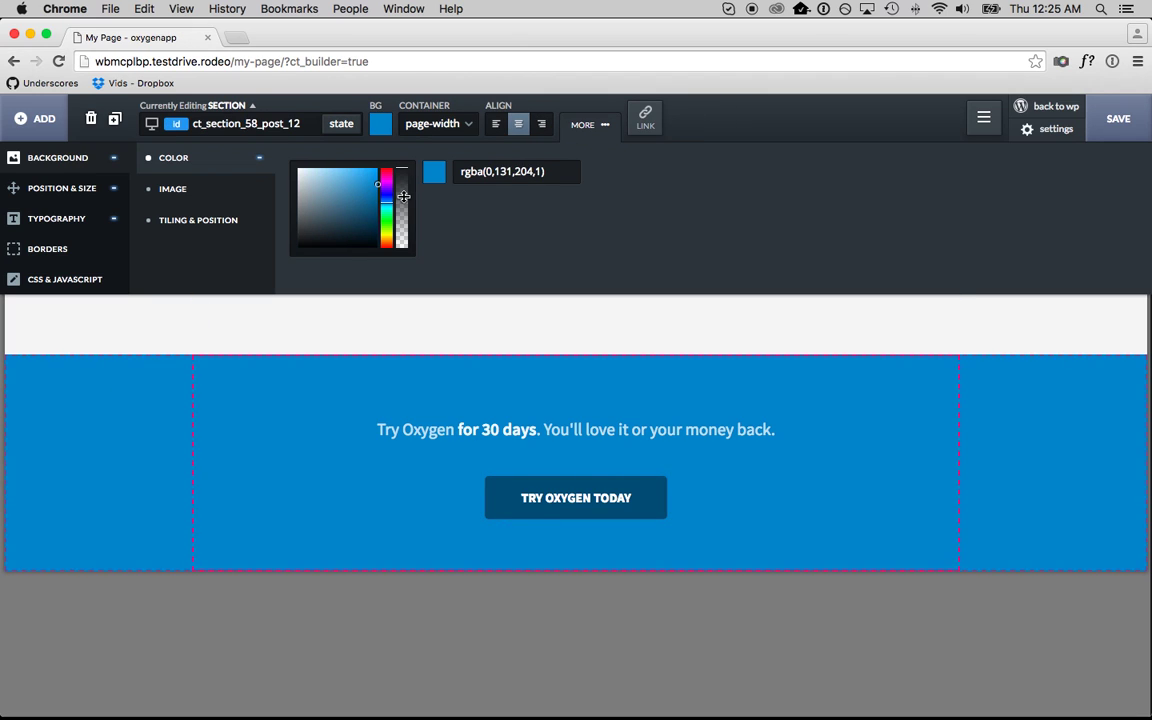
drag(387, 192, 386, 247)
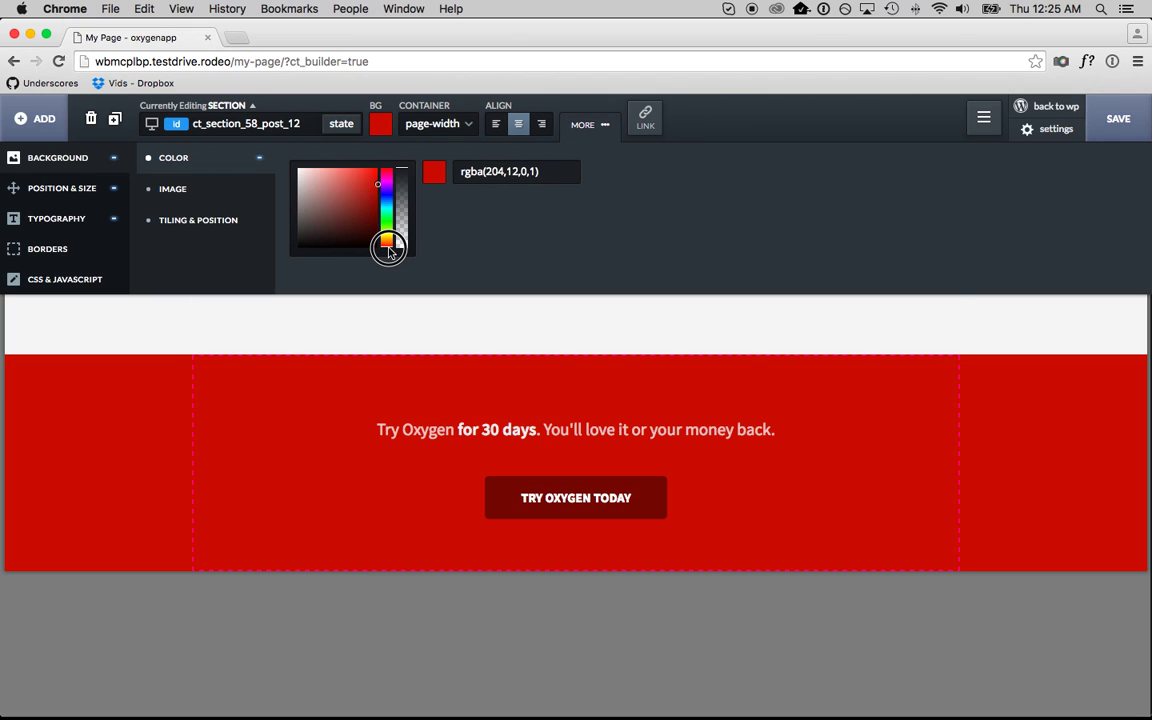
key(super+z)
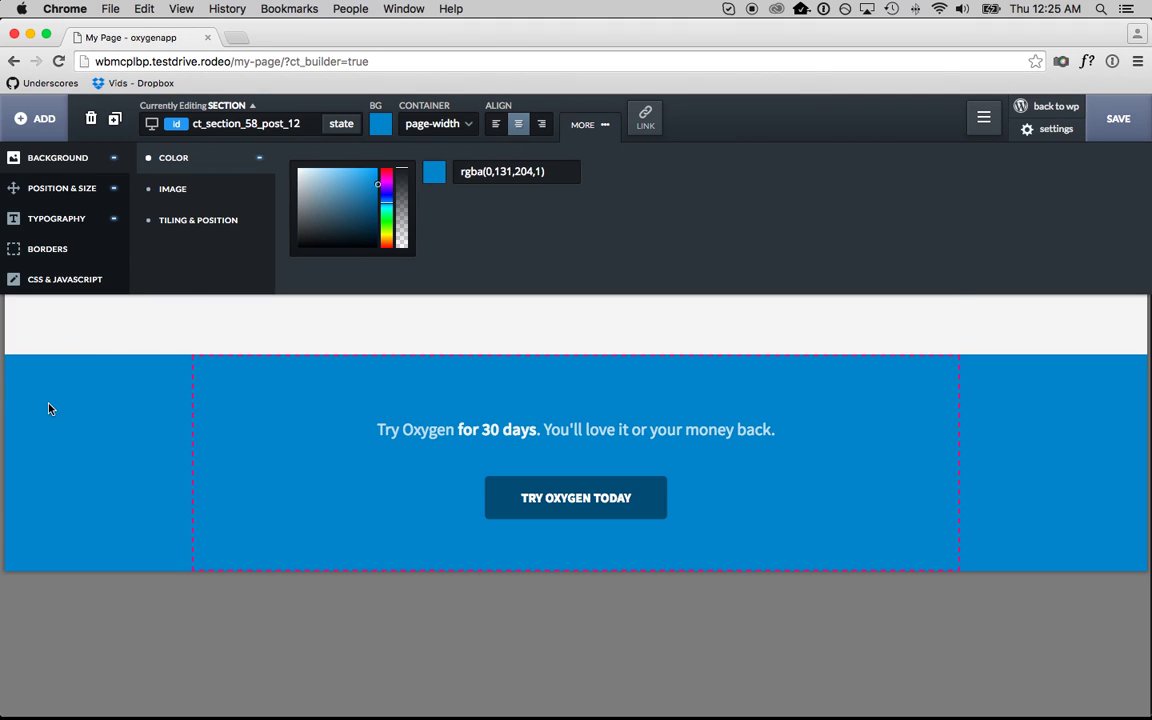
- Add the Footer - Light component from the prebuilt footers below the blue section
click(37, 119)
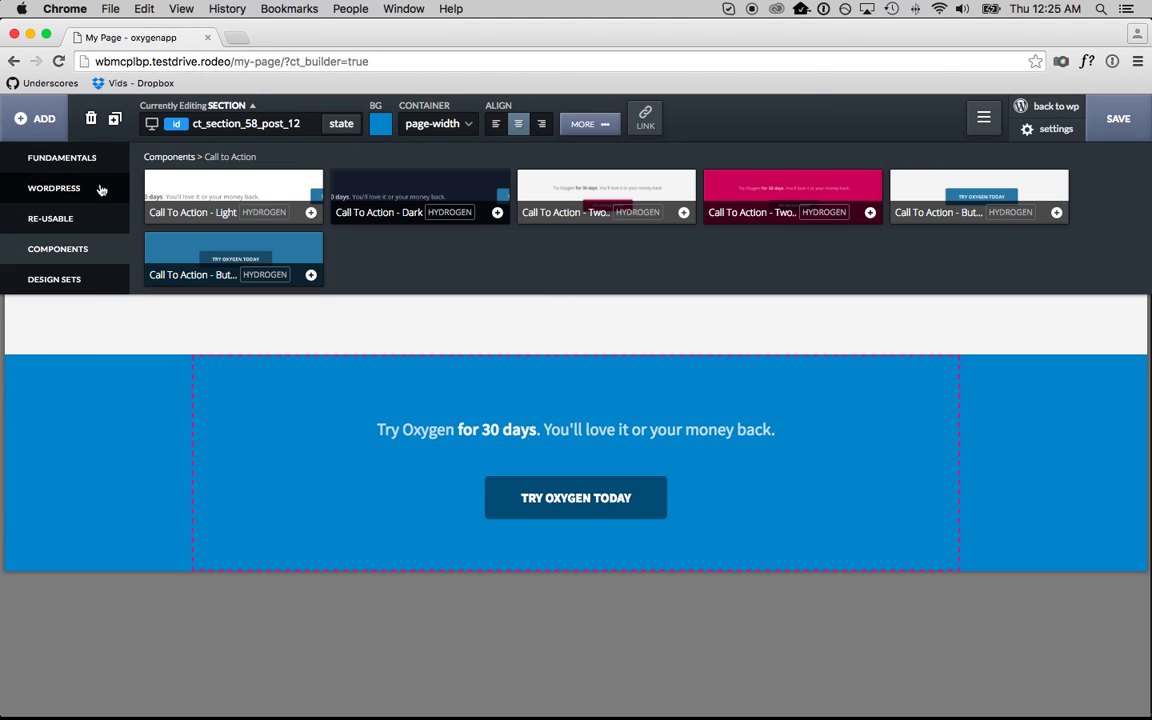
click(100, 189)
click(88, 248)
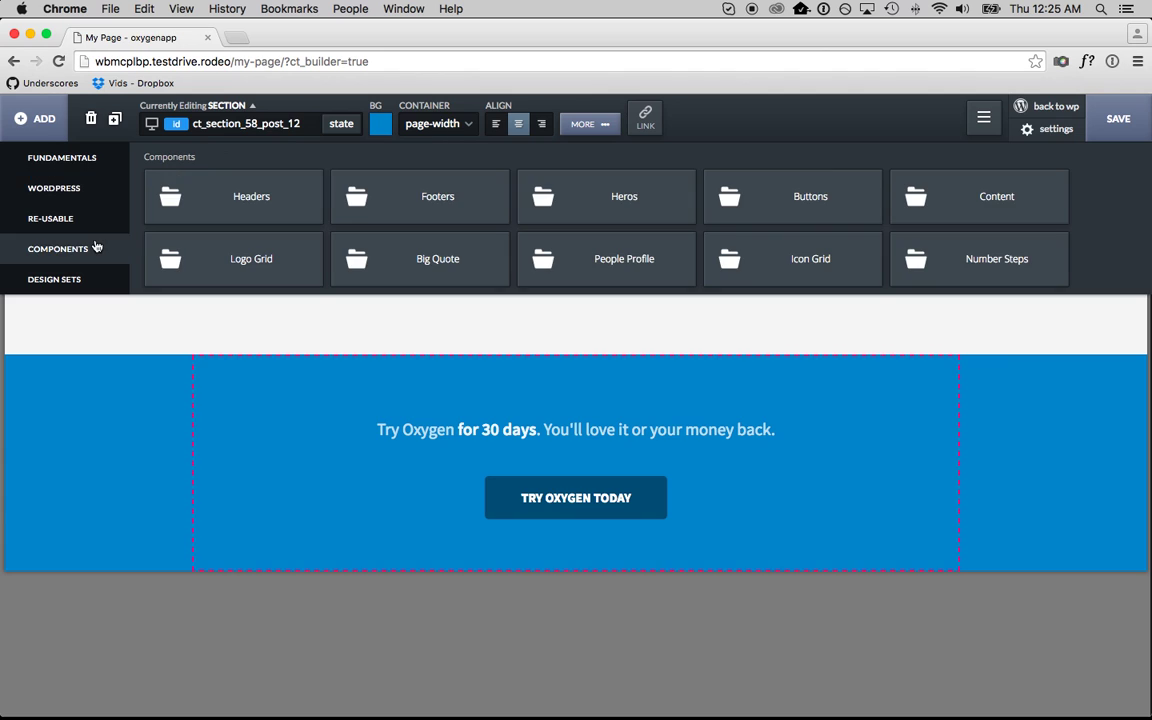
scroll(256, 219, down, 1)
click(430, 166)
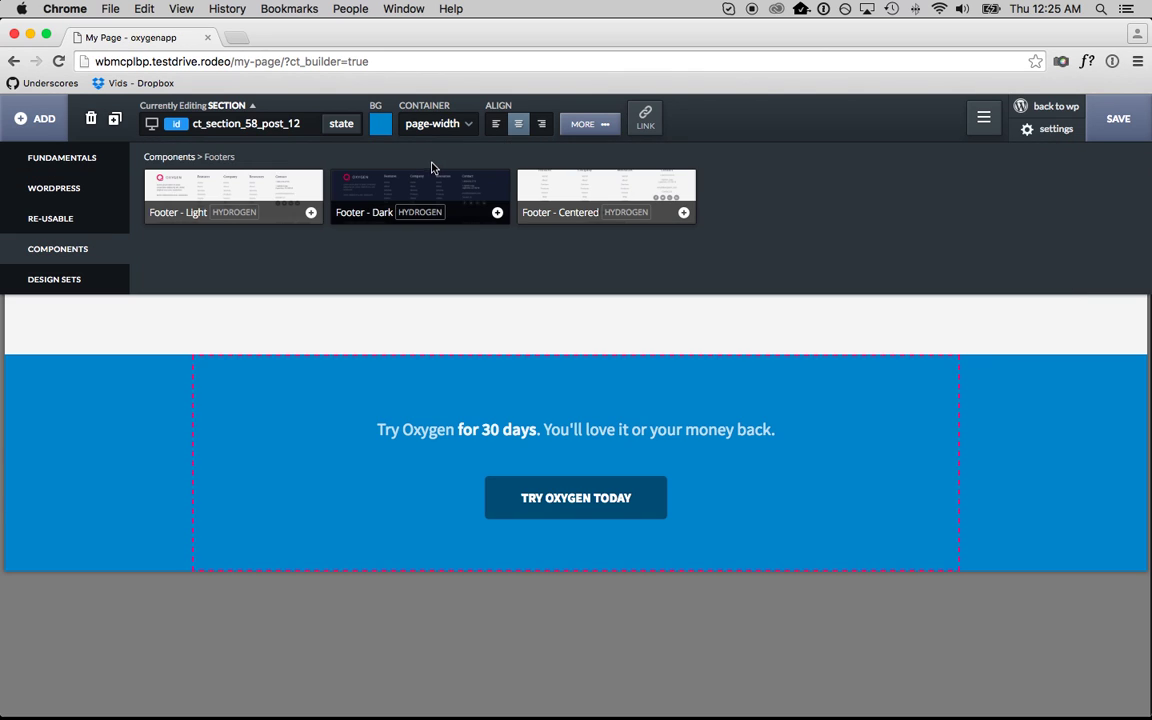
click(257, 183)
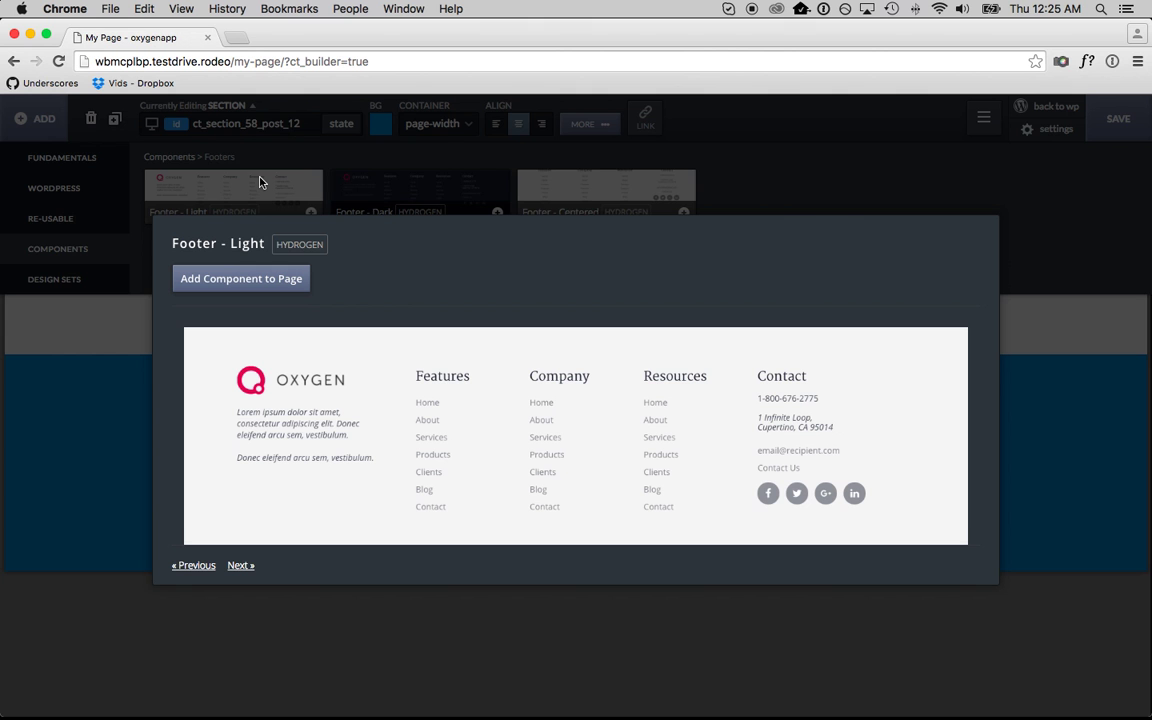
click(221, 279)
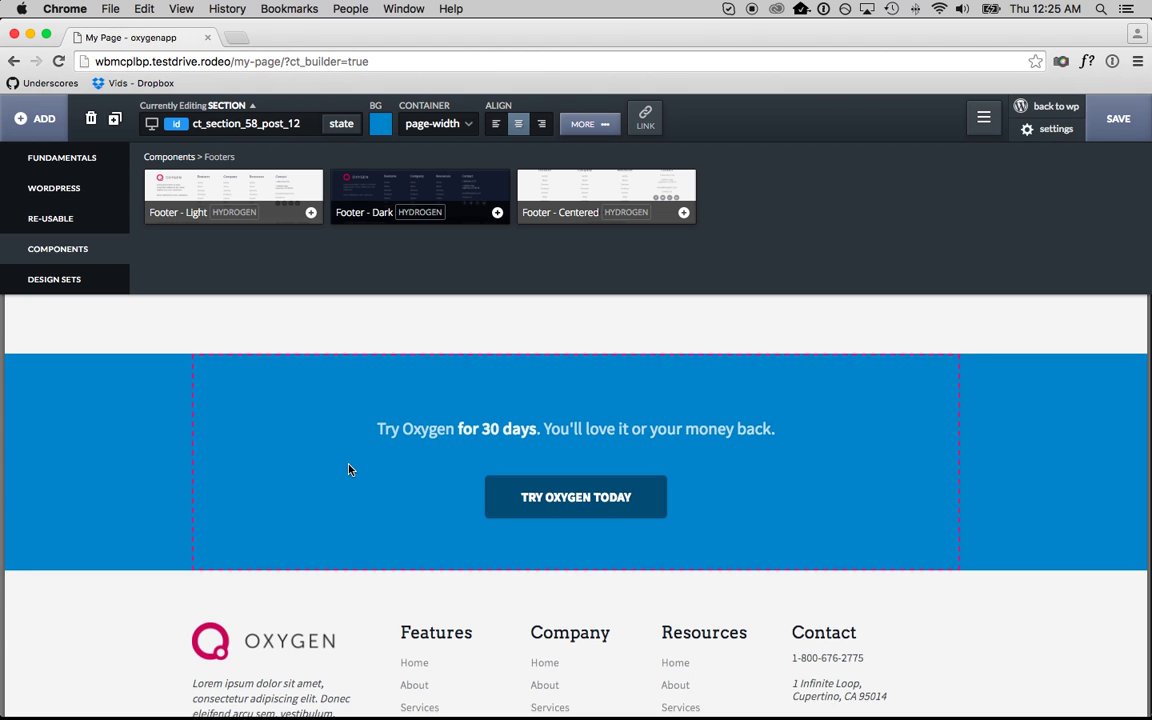
- Delete the footer's About link and rename Services to 'Add Another', leaving its link unchanged
scroll(349, 469, down, 3)
click(144, 478)
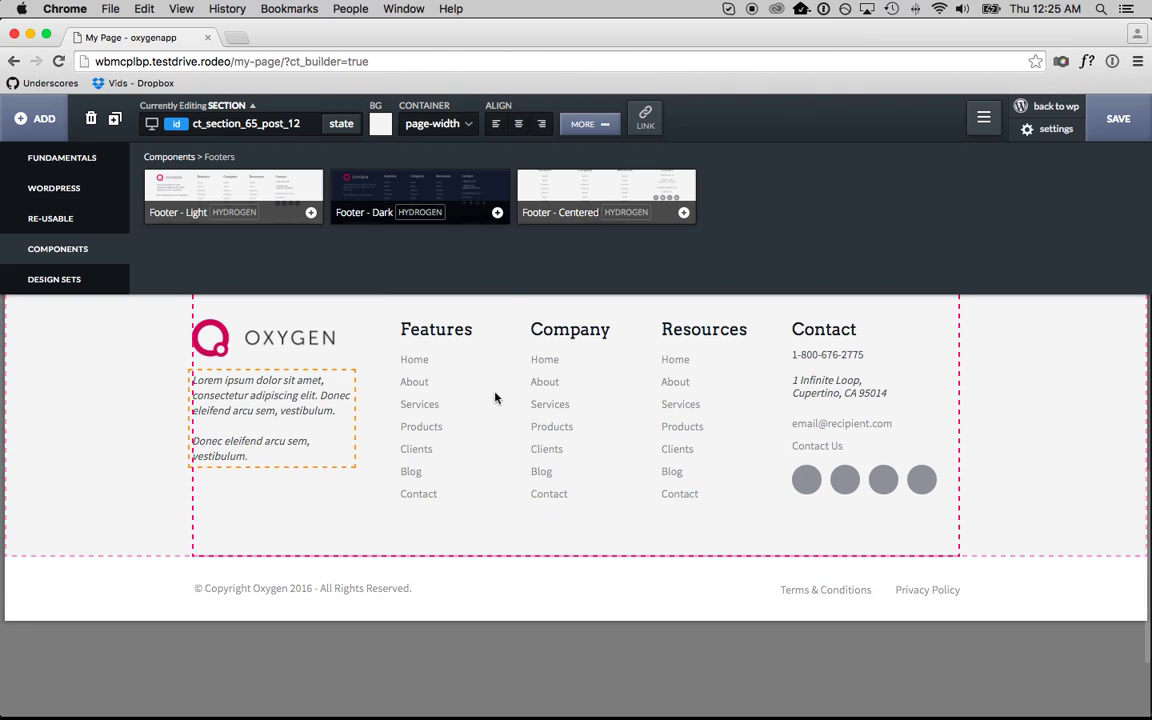
click(541, 387)
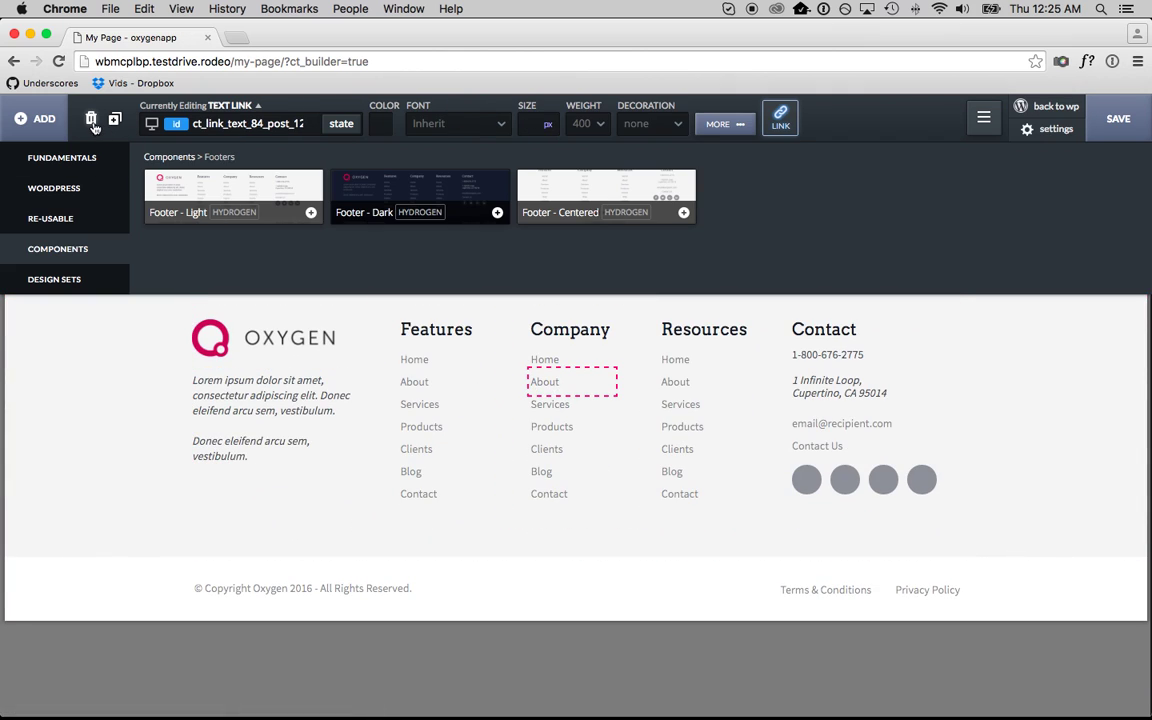
key(Delete)
double_click(562, 389)
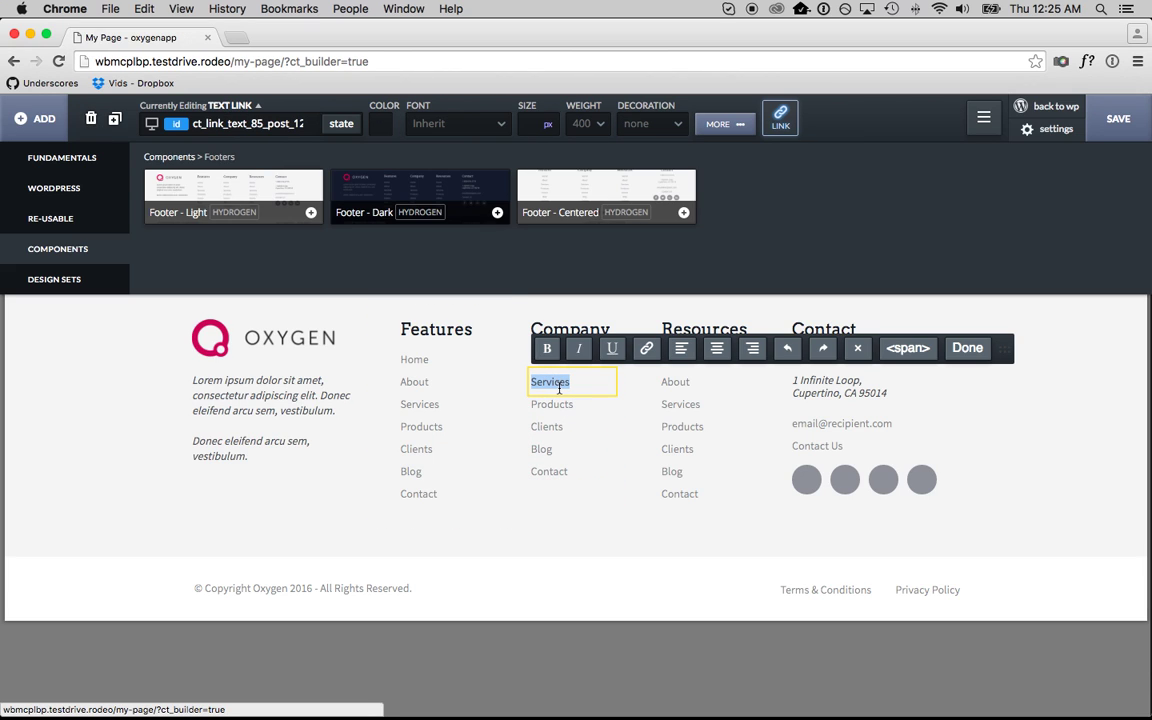
text(Add Another)
click(780, 117)
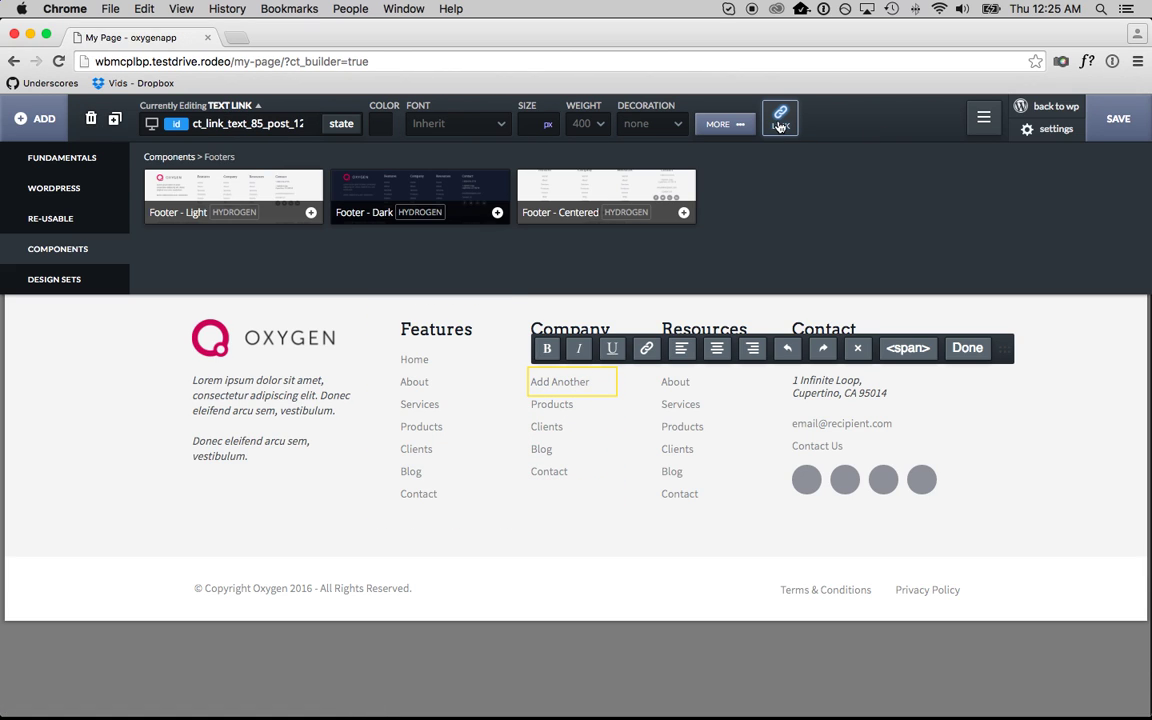
click(755, 220)
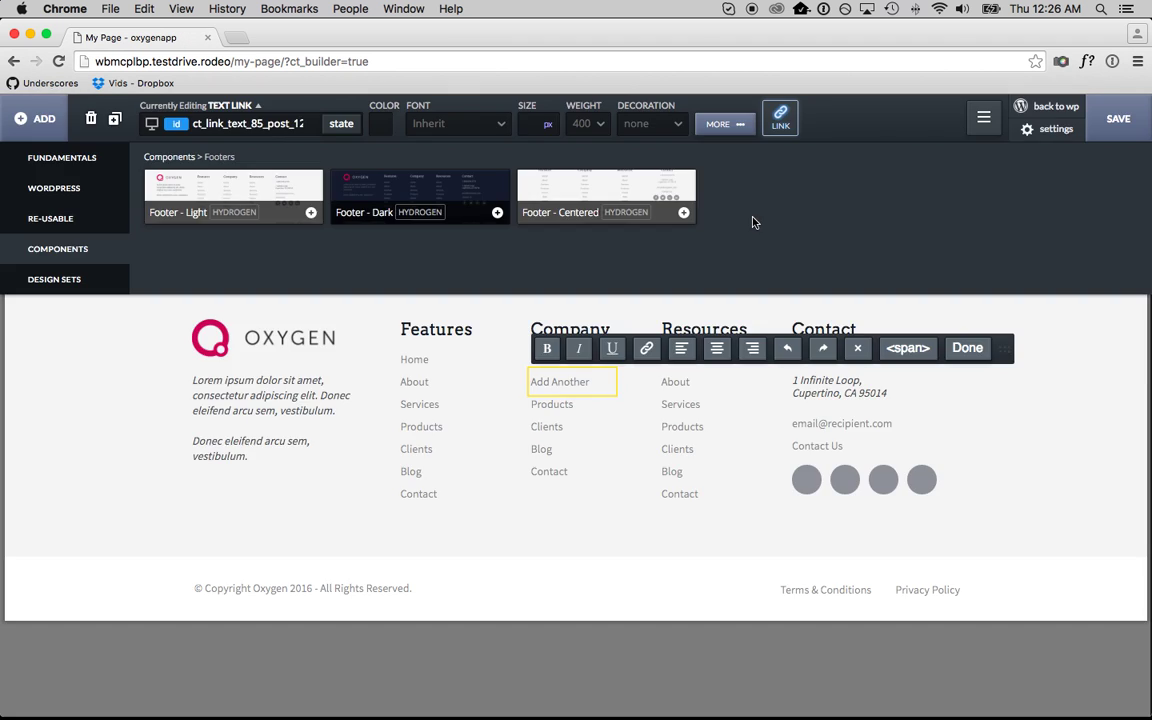
- Save the page and load it live by removing ?ct_builder=true from the address
click(1113, 126)
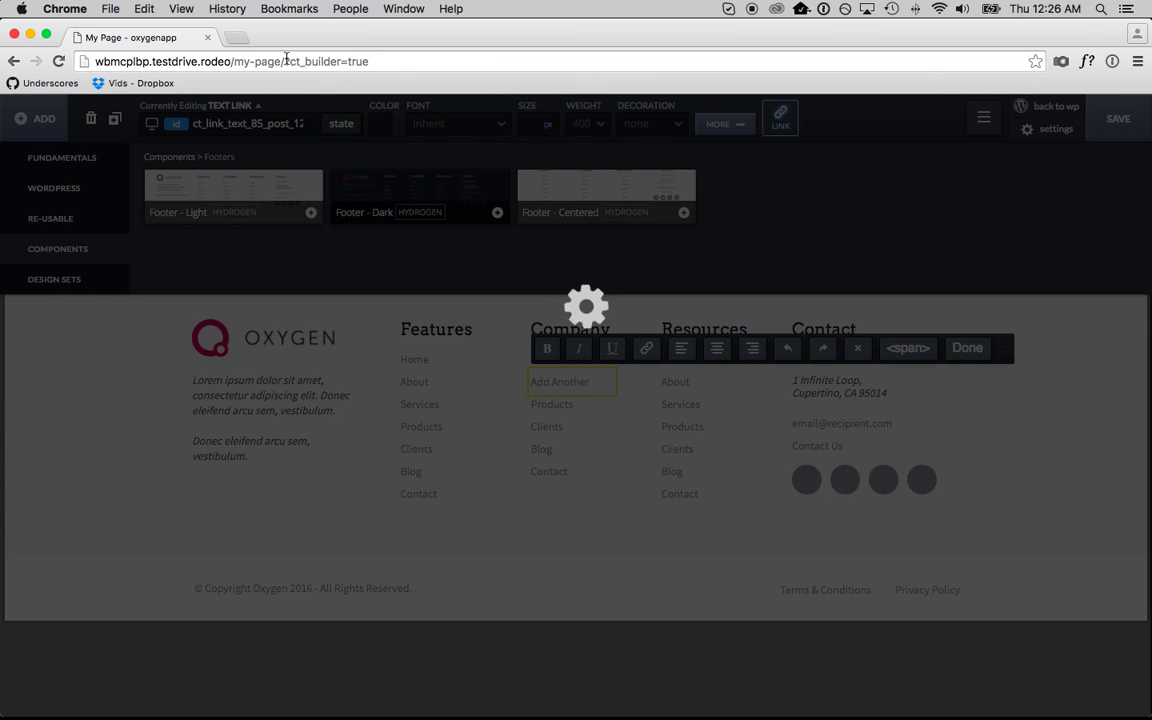
drag(284, 61, 372, 61)
key(BackSpace)
key(Return)
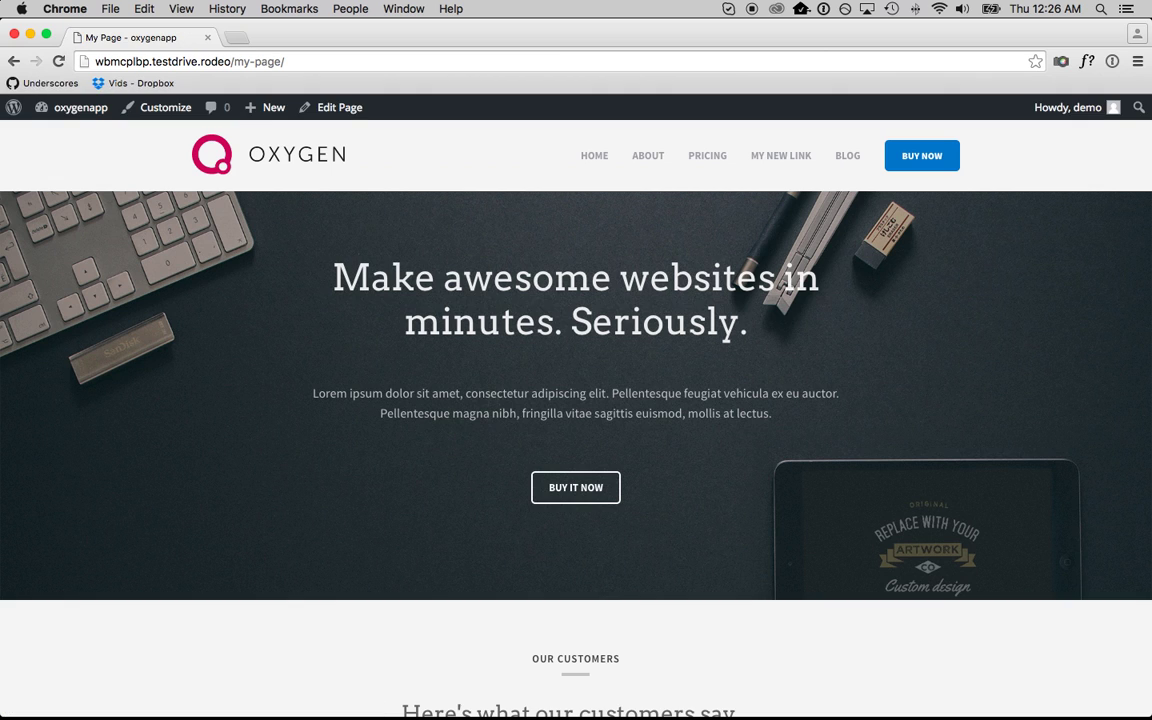
- Check the live page at phone width, toggling the hamburger menu, then restore full width
scroll(564, 310, down, 10)
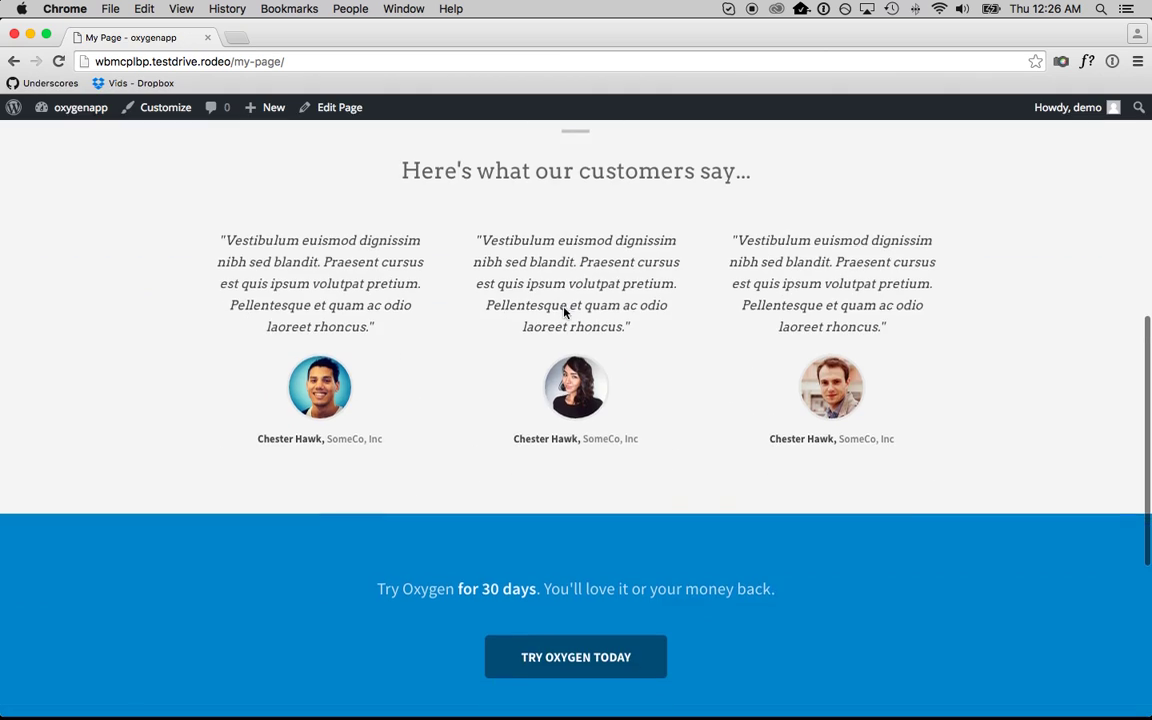
scroll(565, 313, down, 3)
scroll(600, 296, up, 15)
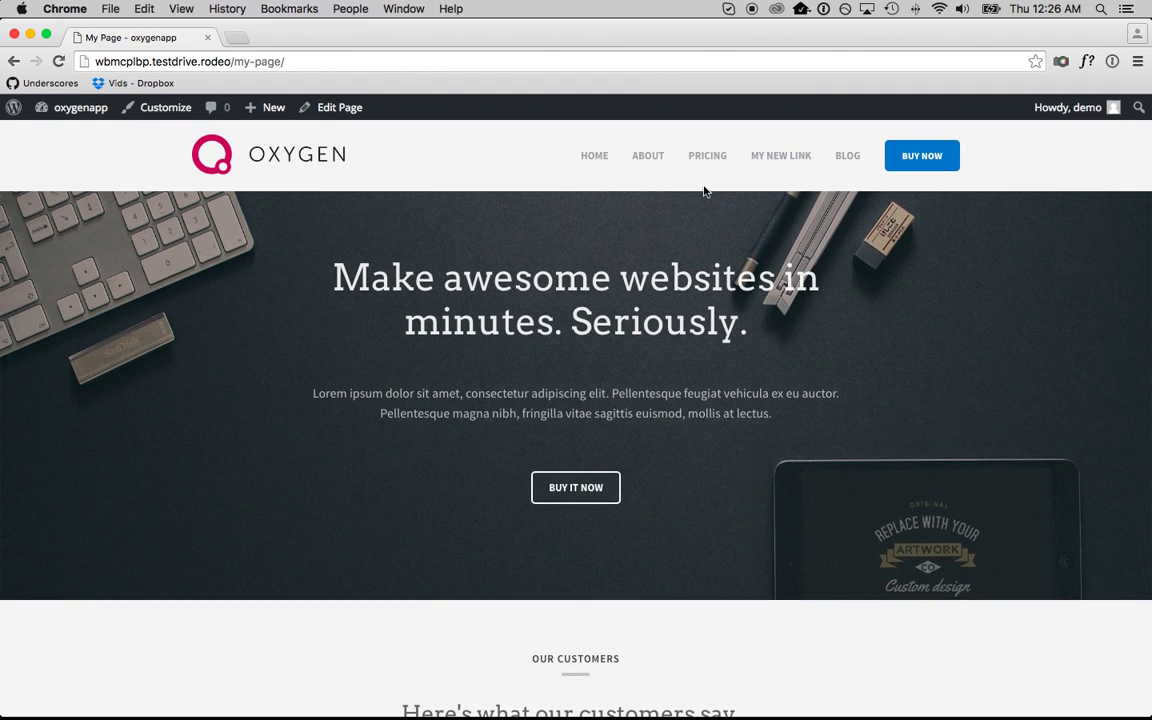
drag(1147, 393, 242, 318)
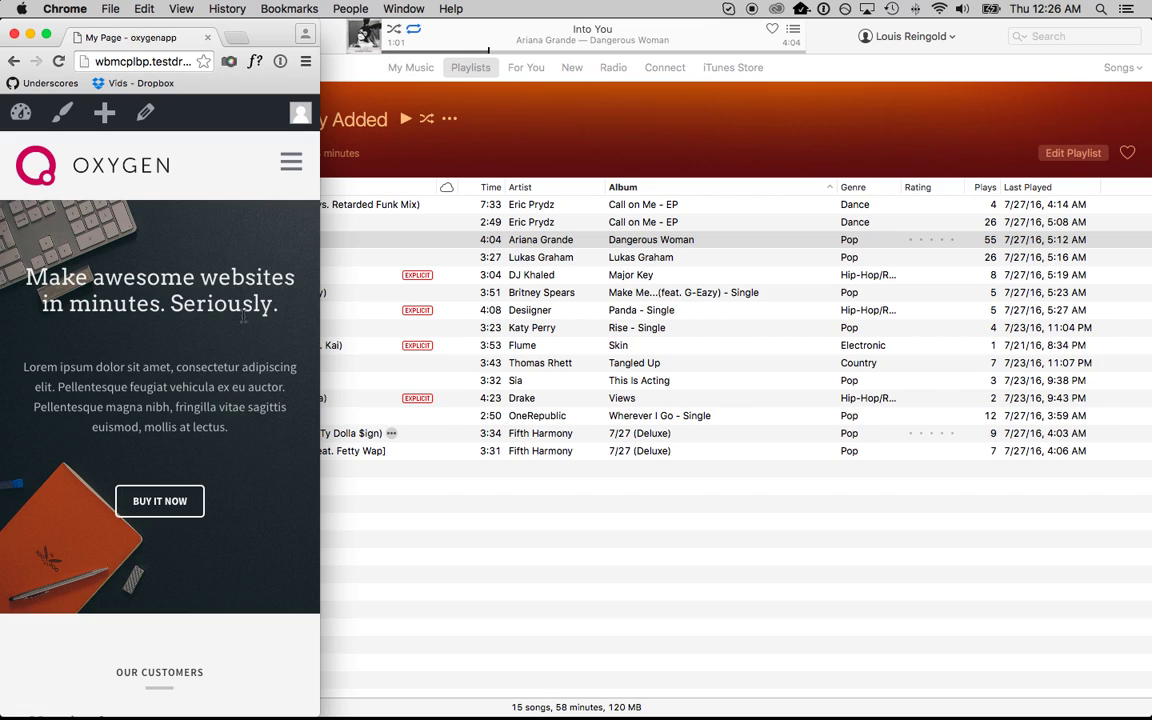
click(289, 164)
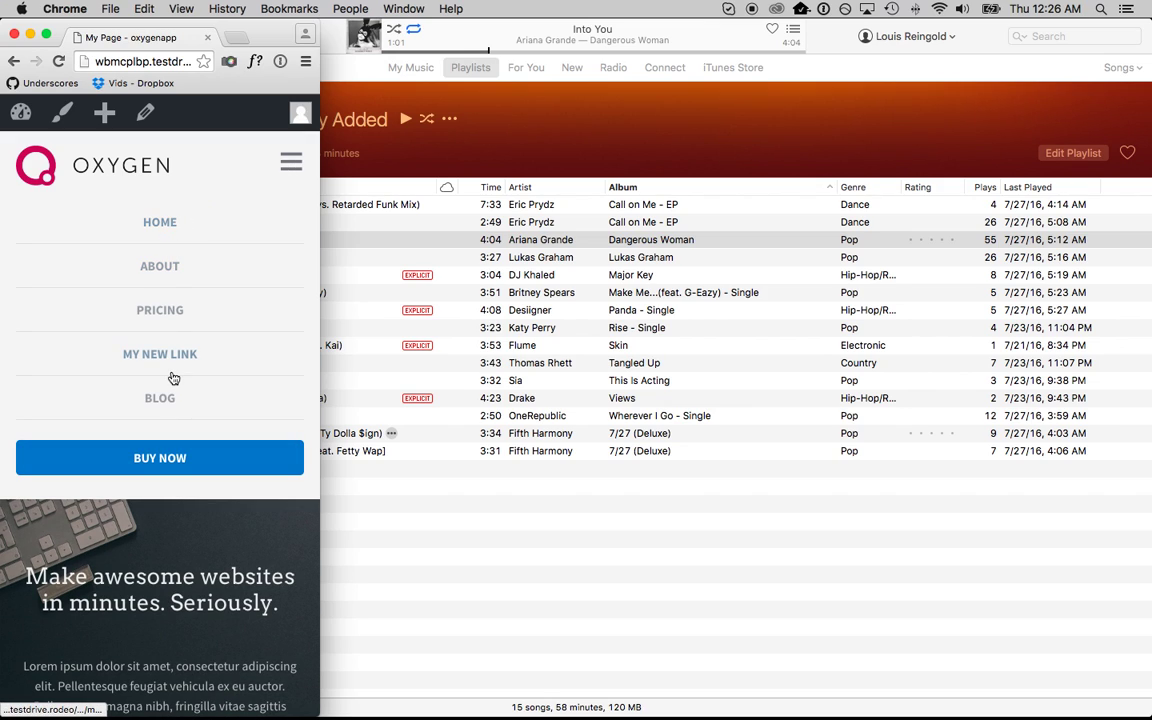
click(298, 162)
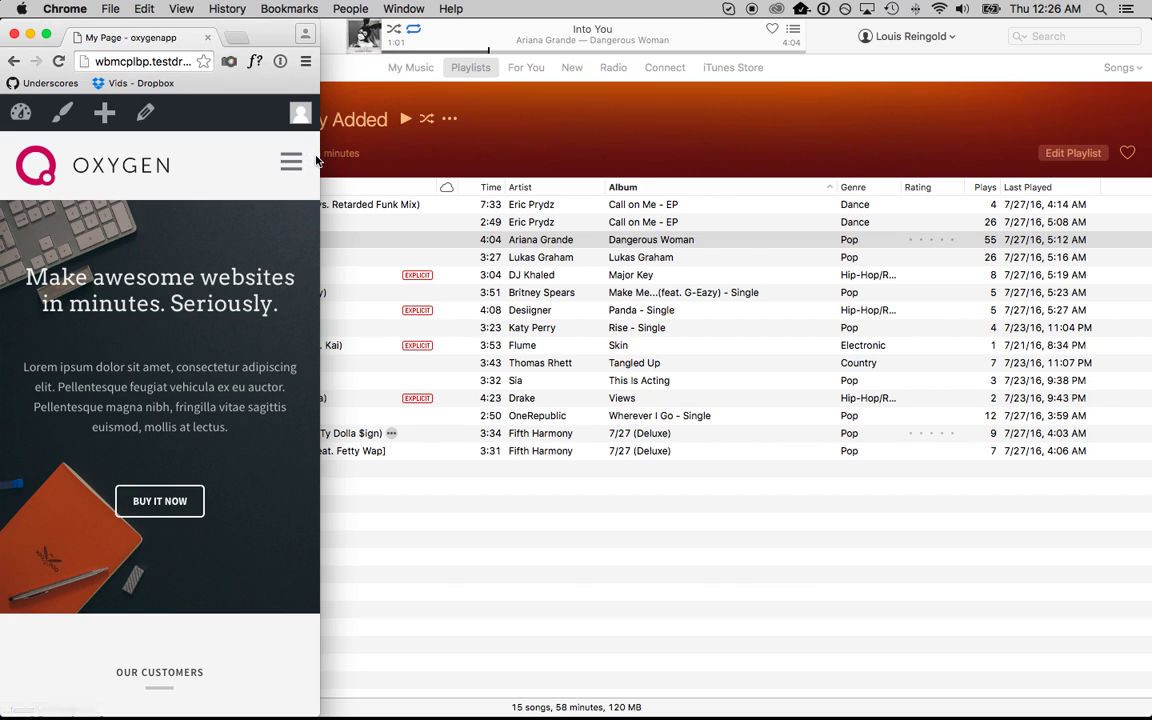
drag(320, 170, 1149, 318)
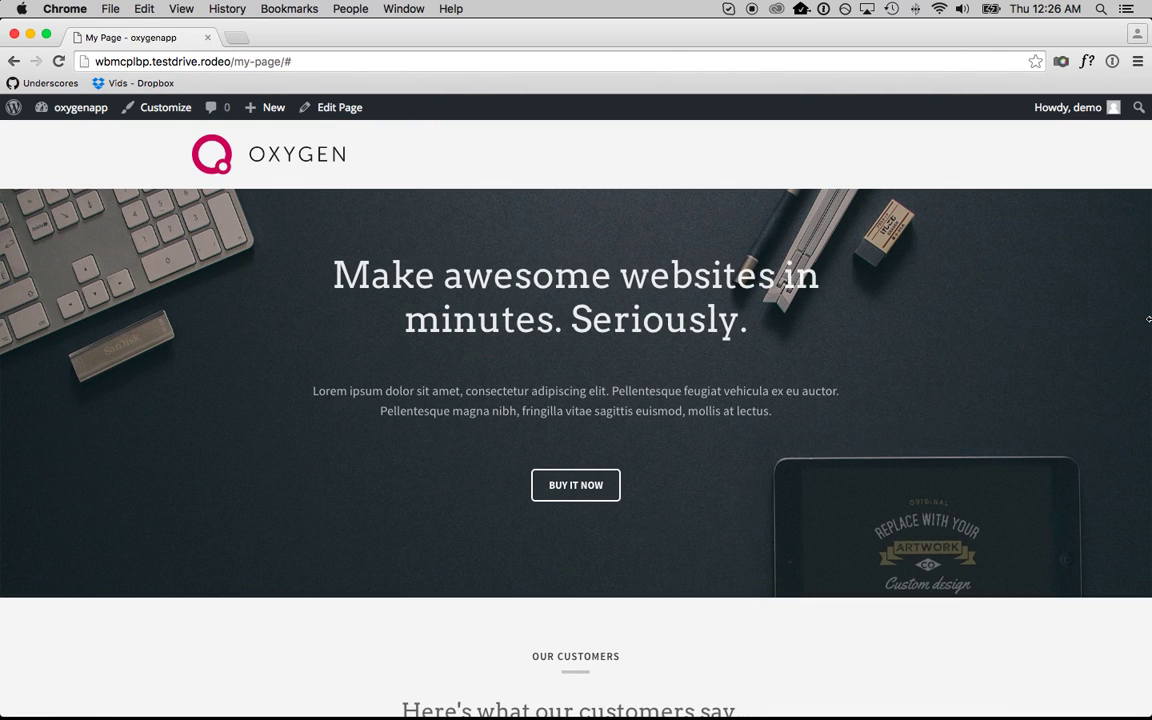
click(1058, 6)
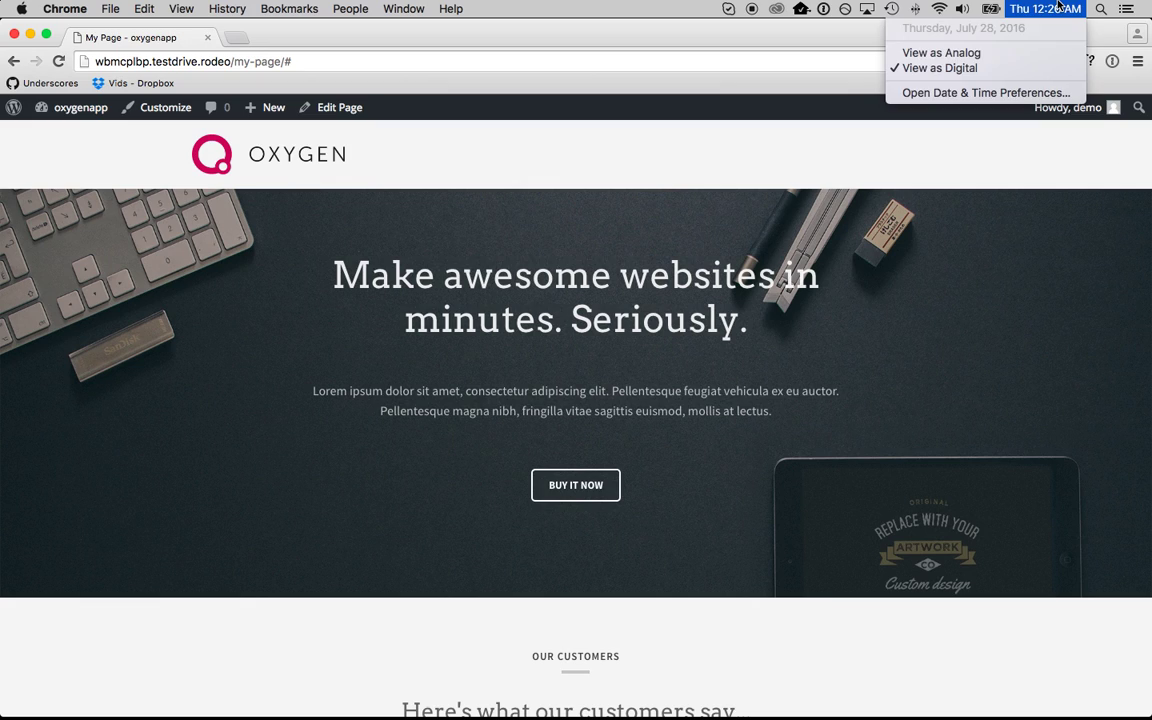